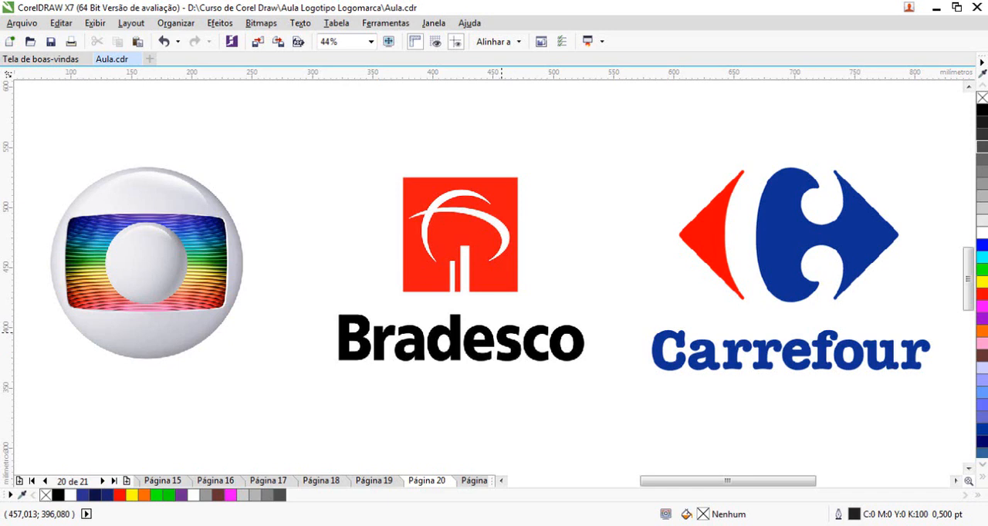
Go to the blank page 21 and show the toolbox (Caixa de ferramentas)
key(Page_Down)
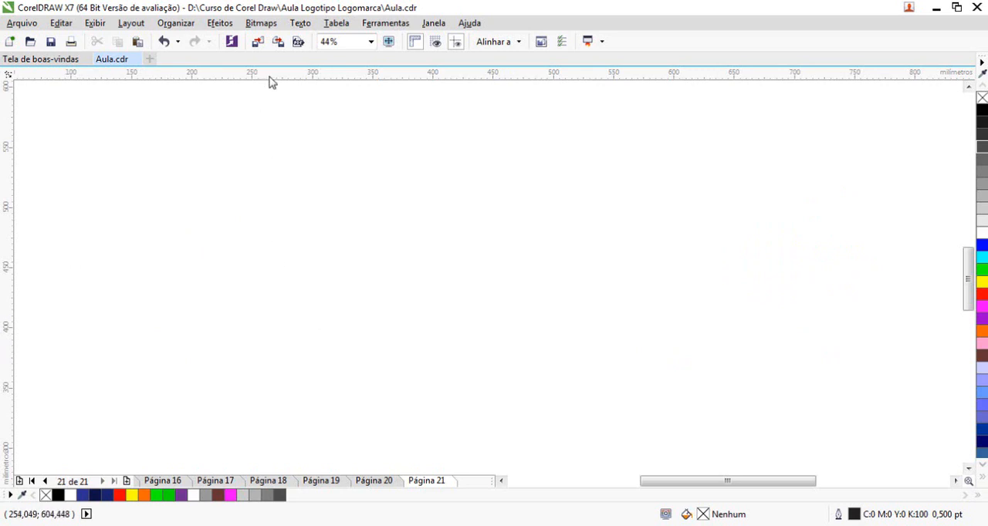
click(435, 23)
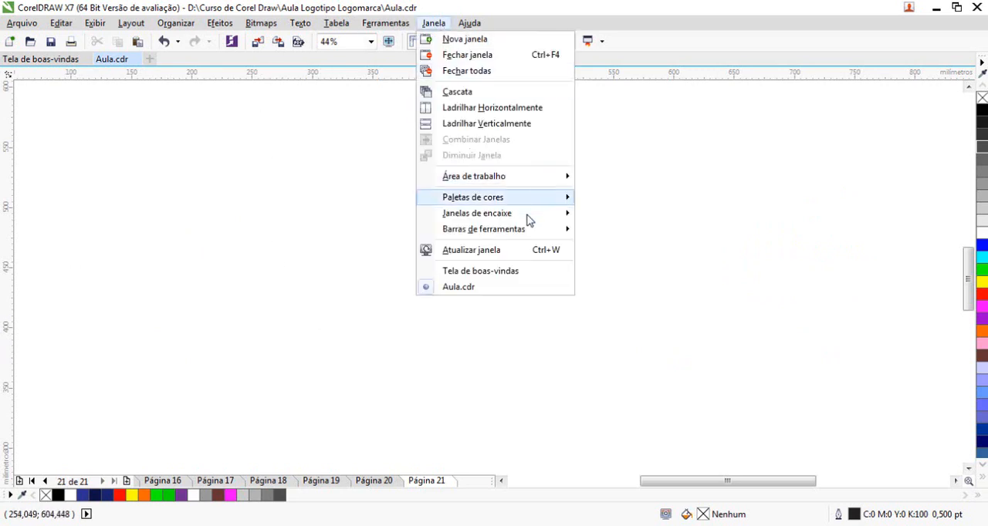
mouse_move(522, 236)
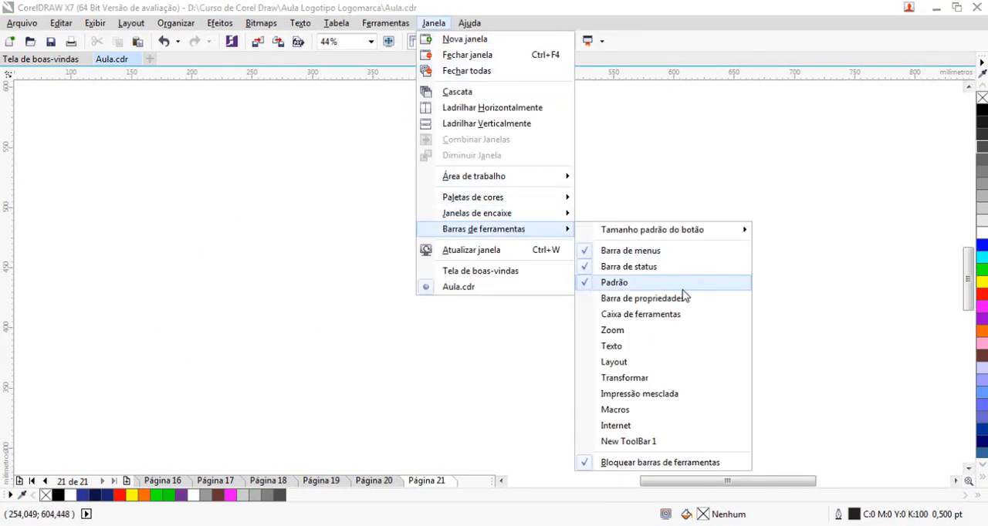
click(660, 314)
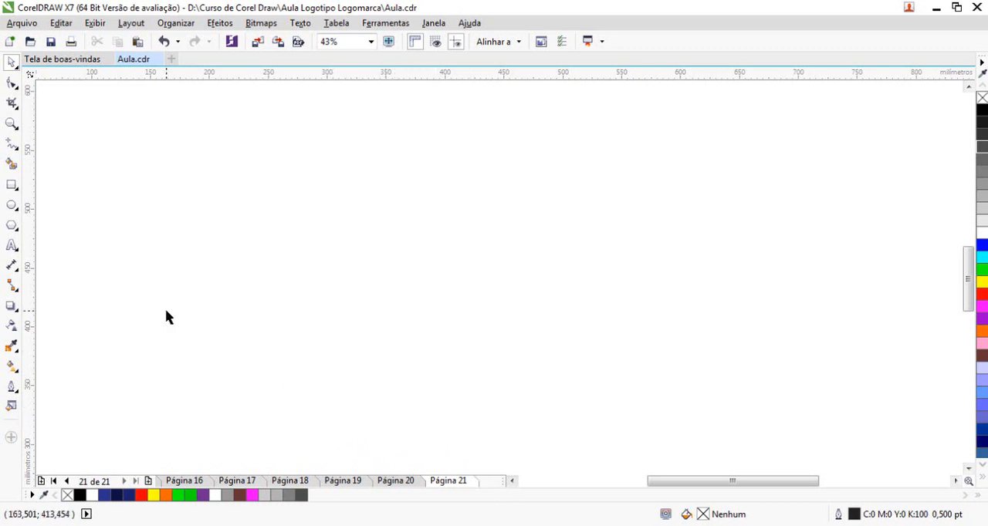
Activate the Text tool and show the property bar (Barra de propriedades)
click(12, 247)
click(234, 260)
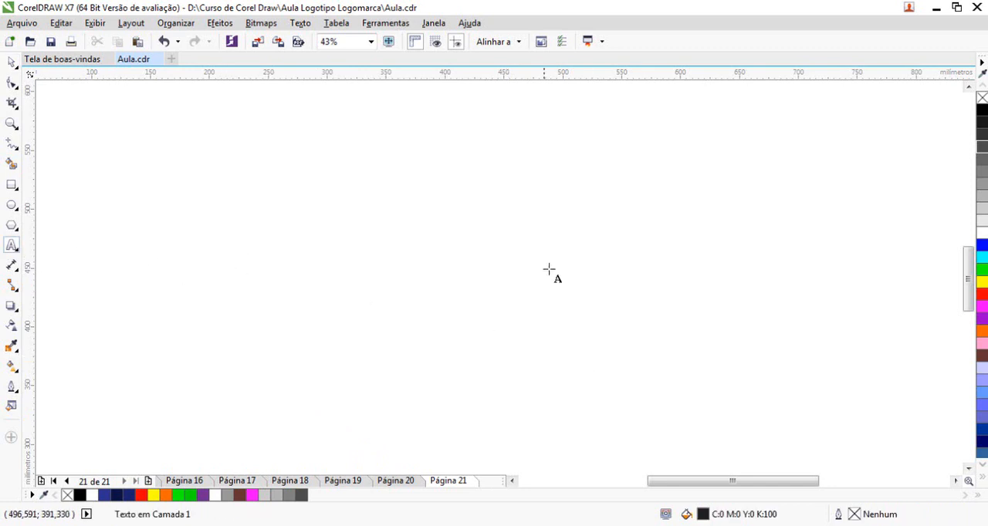
click(433, 23)
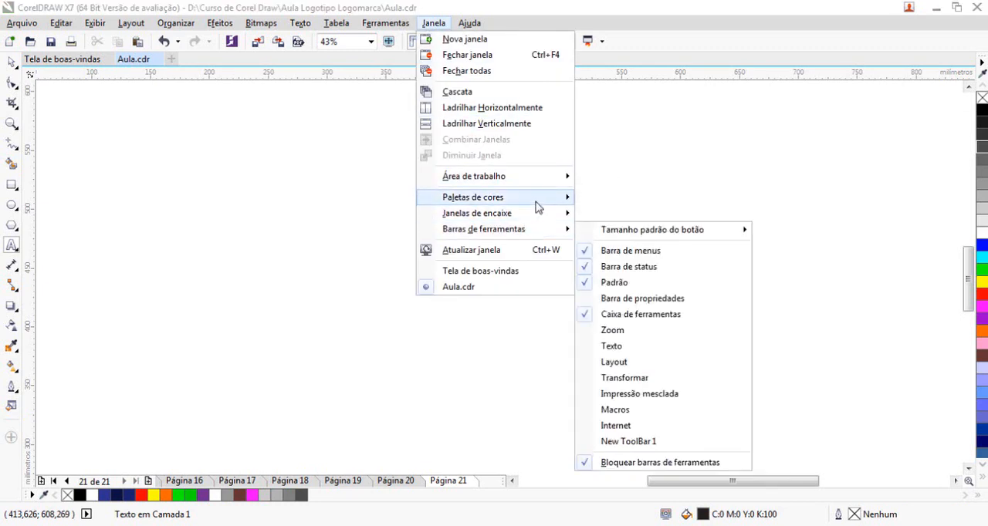
mouse_move(539, 236)
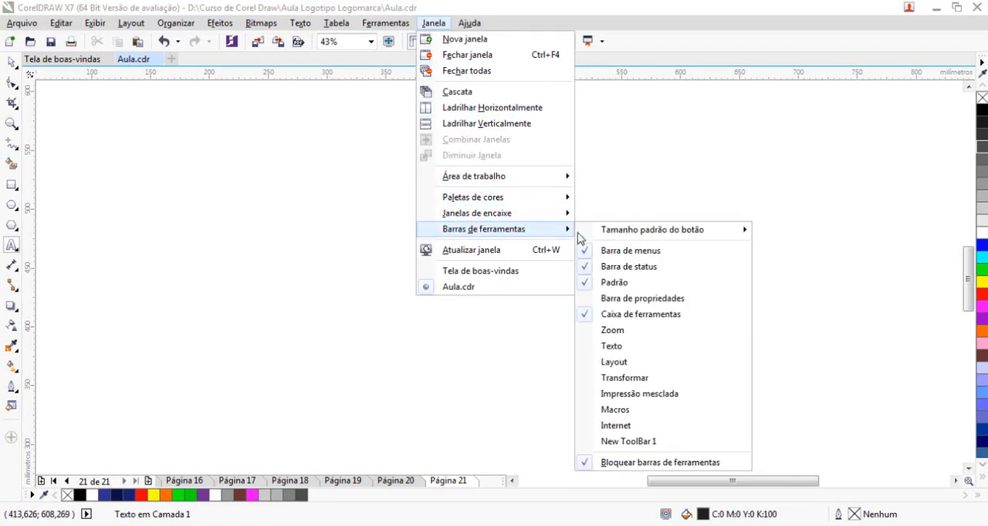
click(646, 299)
Write the artistic text "Mendonça Advocacia" in the upper part of the page and enlarge it to about 372 mm wide
click(194, 220)
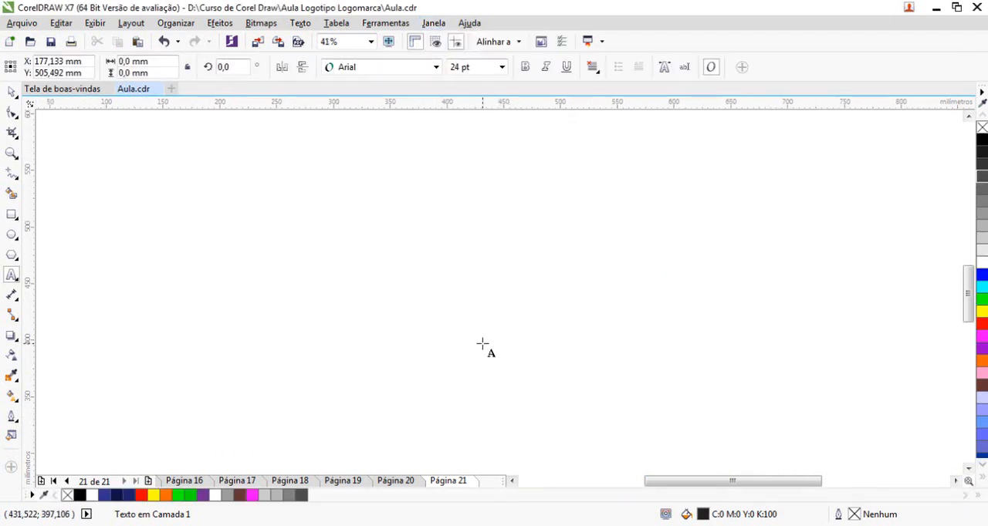
text(MEND)
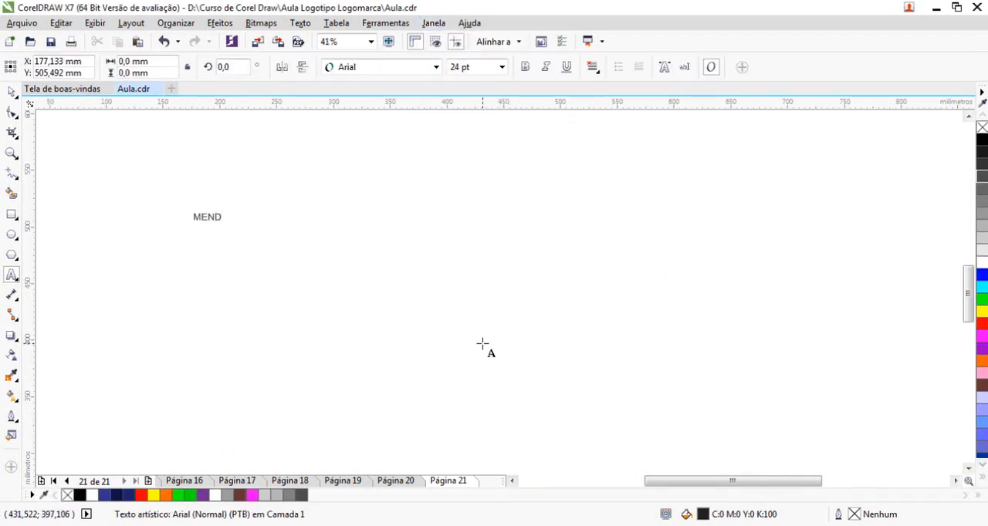
key(BackSpace)
key(BackSpace)
key(BackSpace)
text(endonça Adc)
key(BackSpace)
text(vocacia)
key(Escape)
click(12, 92)
drag(290, 227, 624, 334)
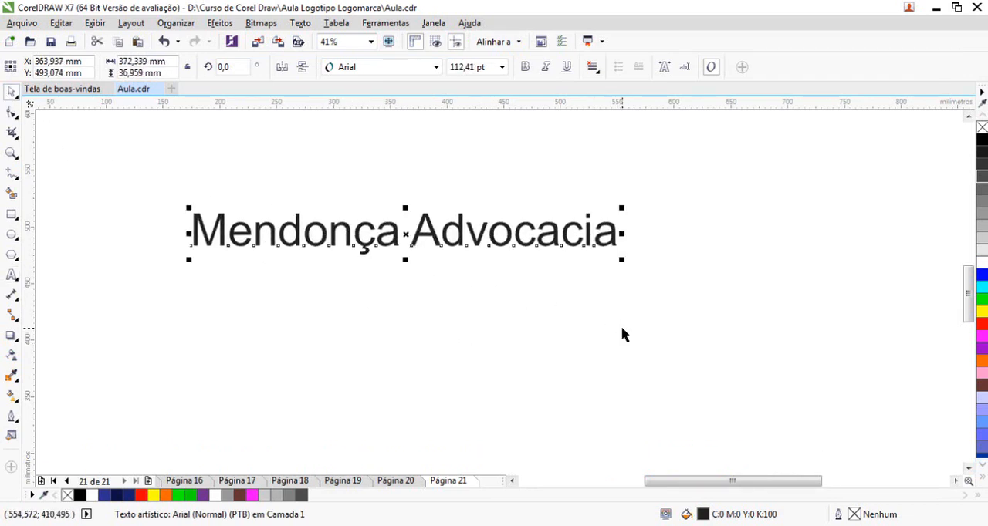
Set the font of the "Mendonça Advocacia" text to Browallia New
click(436, 67)
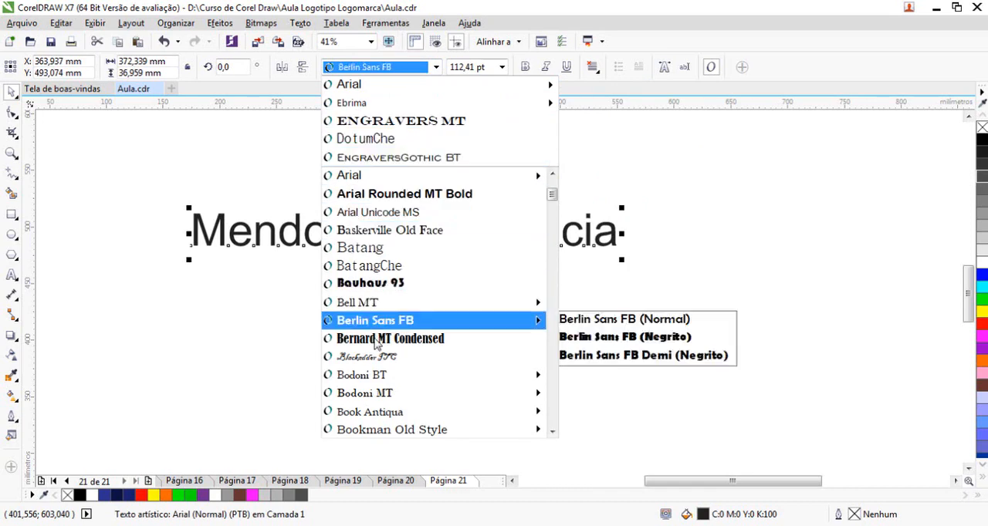
mouse_move(369, 177)
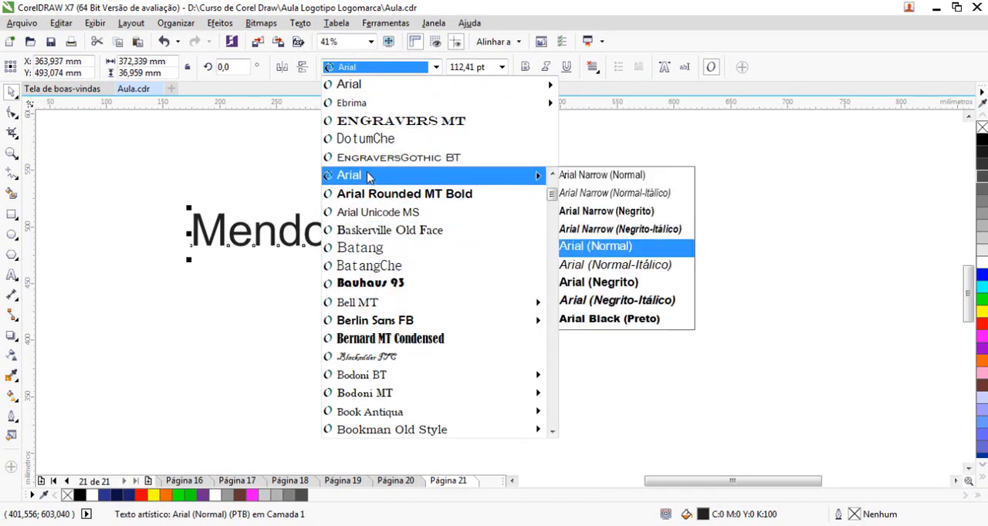
scroll(452, 326, down, 3)
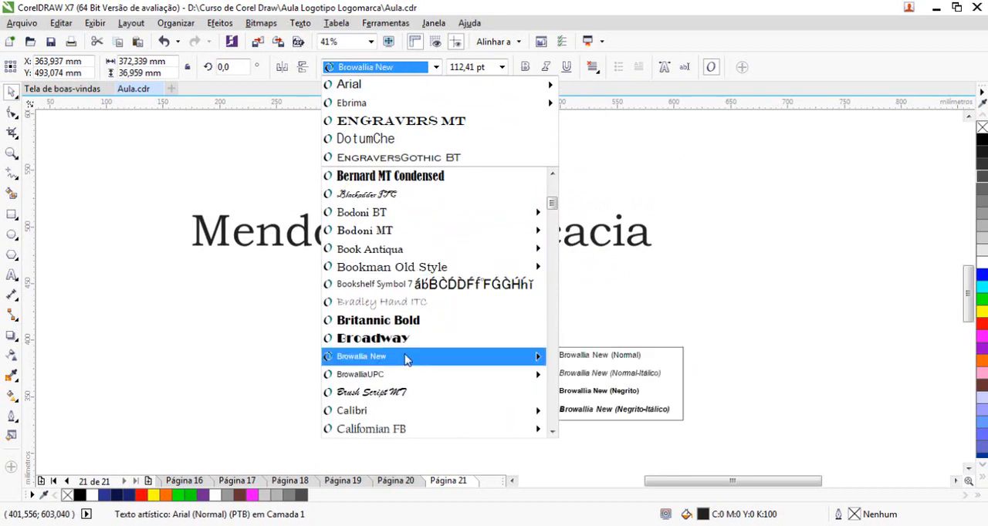
click(407, 358)
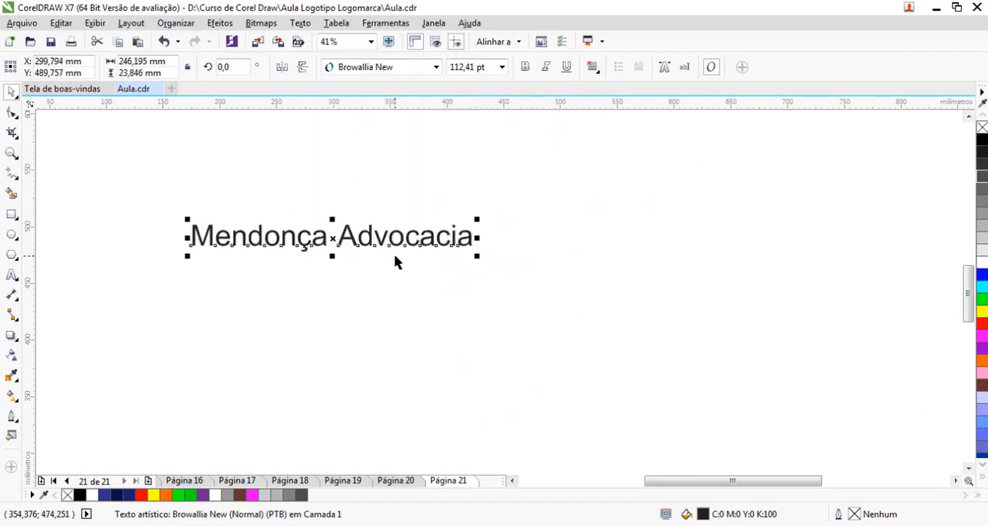
Place a copy of the text just below the original and set the copy's font to Engravers MT
drag(393, 261, 419, 335)
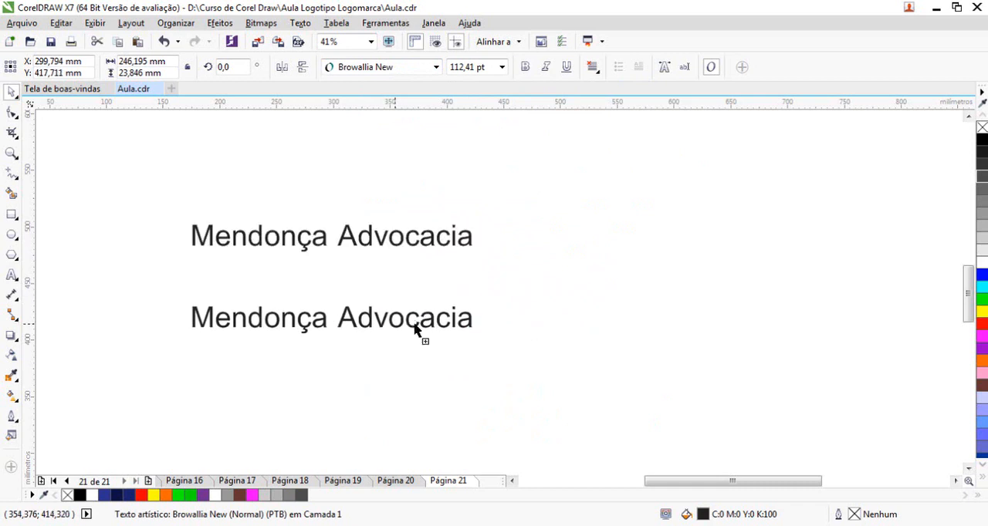
click(435, 69)
click(409, 139)
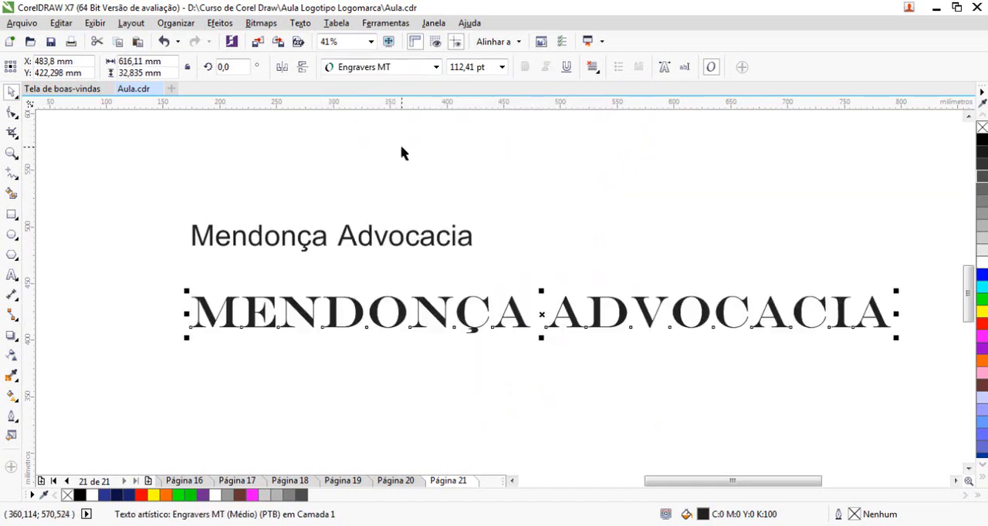
click(536, 350)
drag(610, 319, 518, 302)
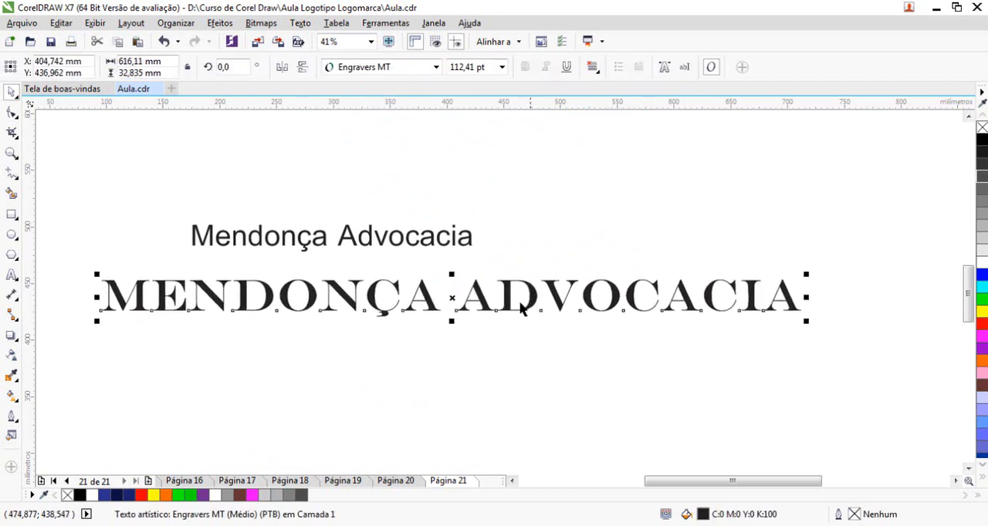
Break the Engravers MT copy into two lines between the words and place it beside the original text
double_click(441, 296)
key(Return)
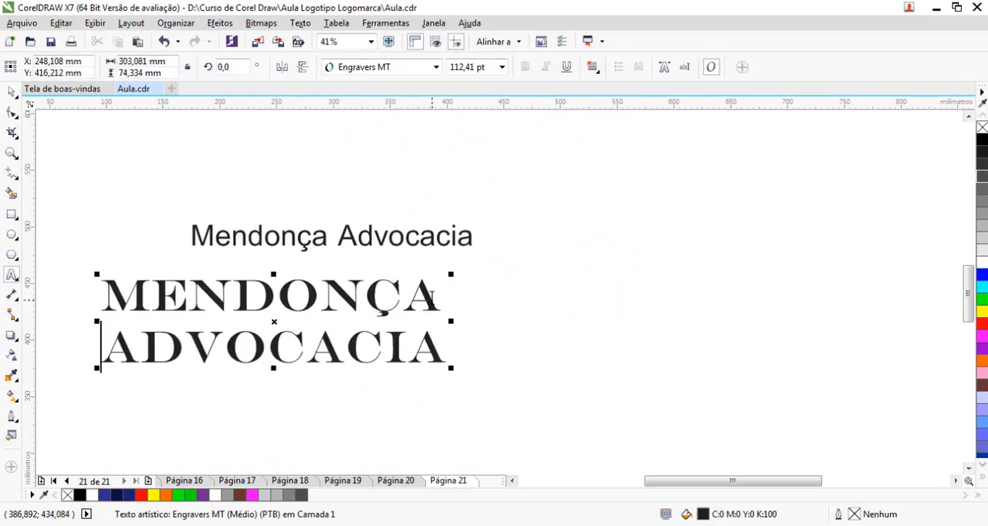
click(11, 92)
drag(374, 299, 839, 230)
Delete the two-line Engravers MT copy
click(384, 244)
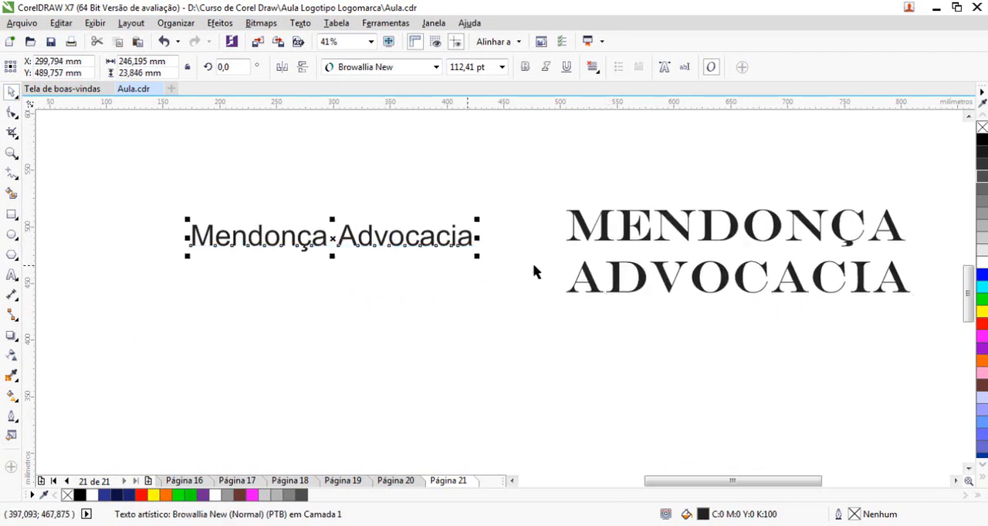
click(652, 233)
key(Delete)
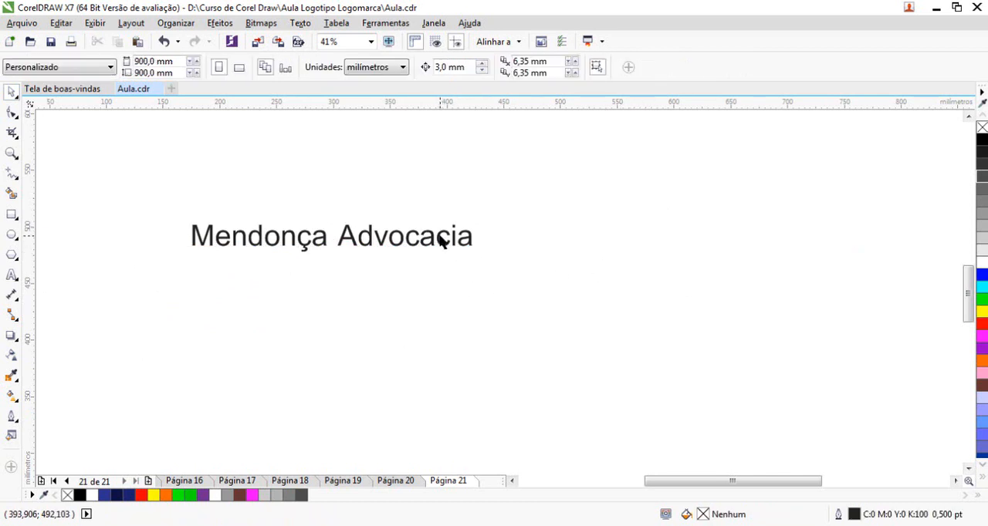
Shift the remaining text slightly down and try bright fill colours on it, including red, purple and pink
drag(441, 241, 461, 268)
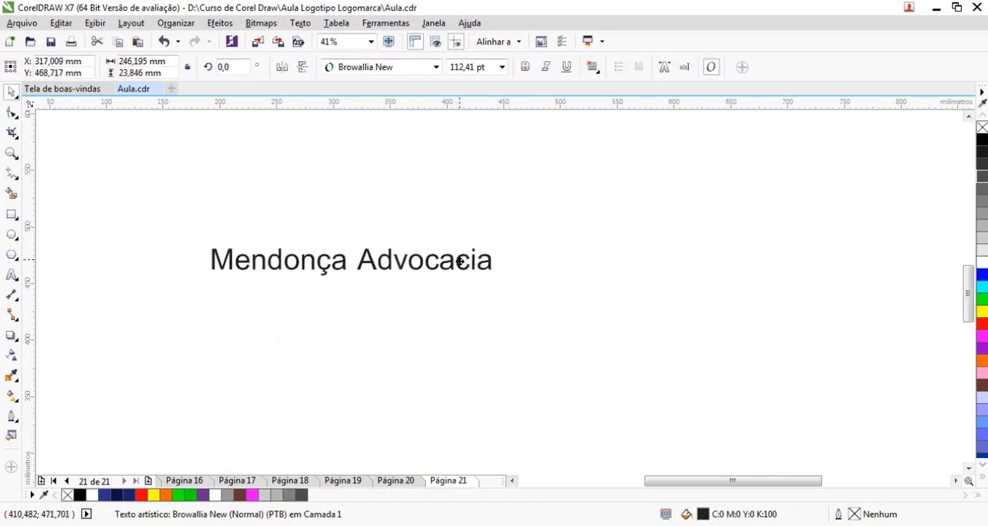
click(982, 286)
click(981, 298)
click(981, 324)
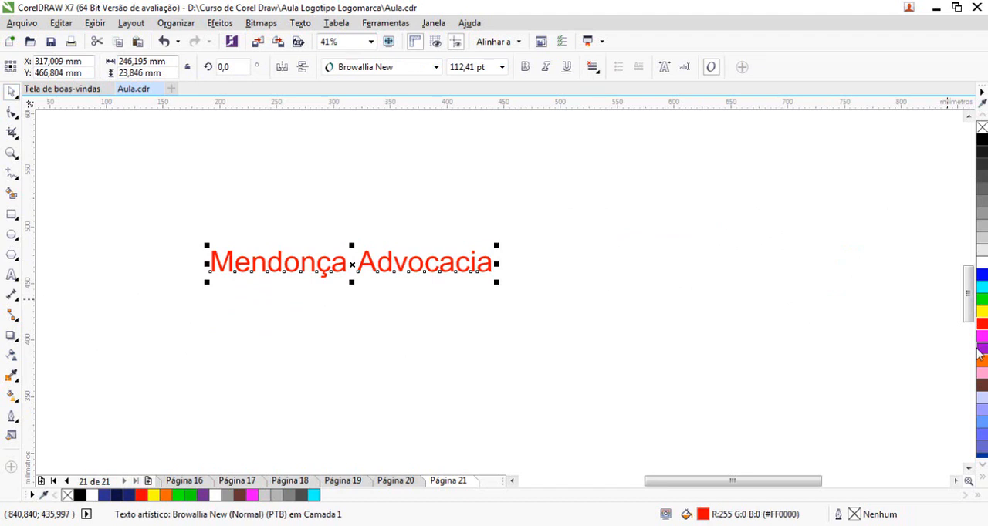
click(980, 348)
scroll(971, 378, down, 3)
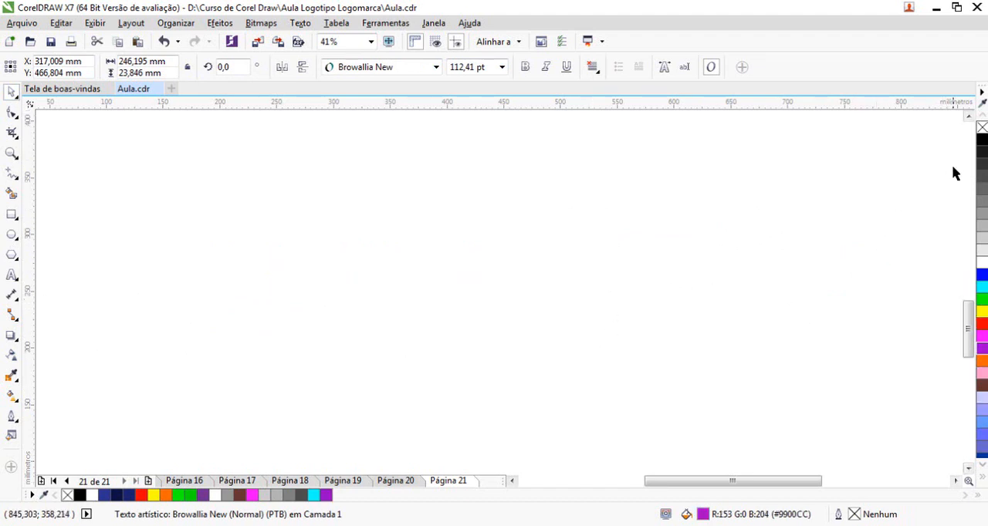
scroll(954, 173, up, 3)
click(982, 373)
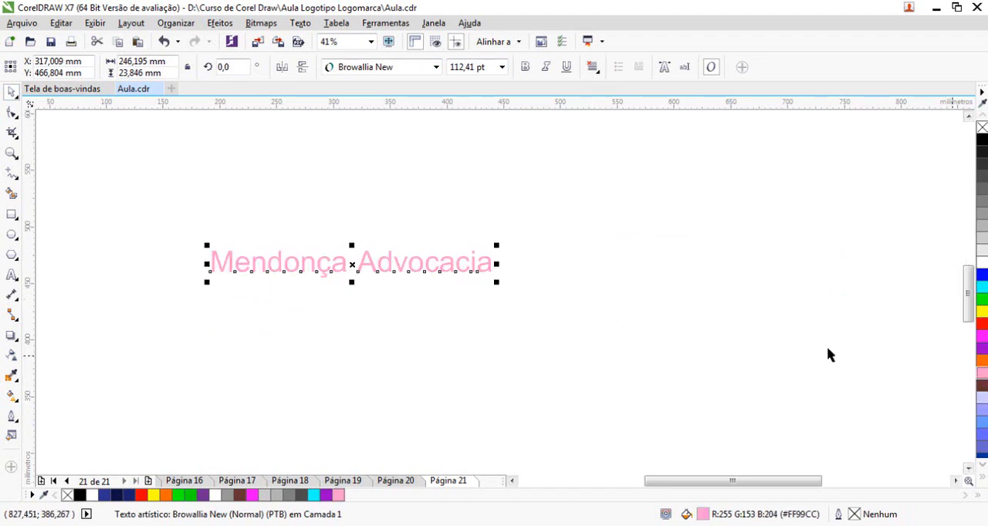
click(423, 292)
click(431, 275)
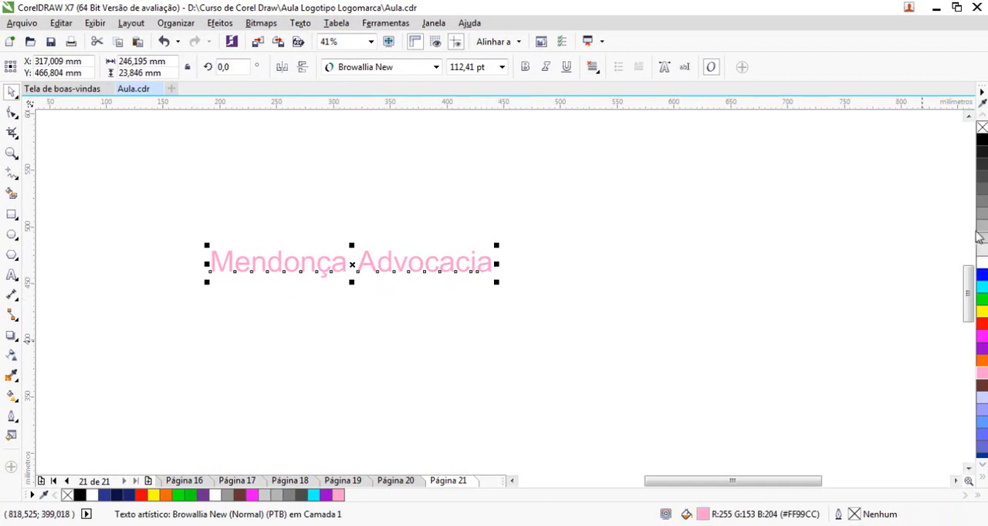
Fill the text with grey #666666 and move it down to about X 344 mm, Y 429 mm
click(983, 189)
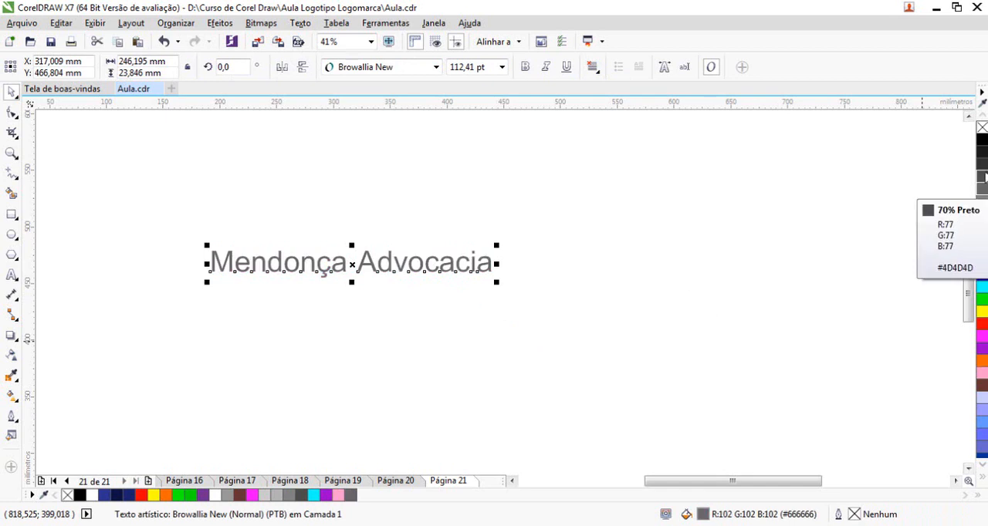
click(982, 172)
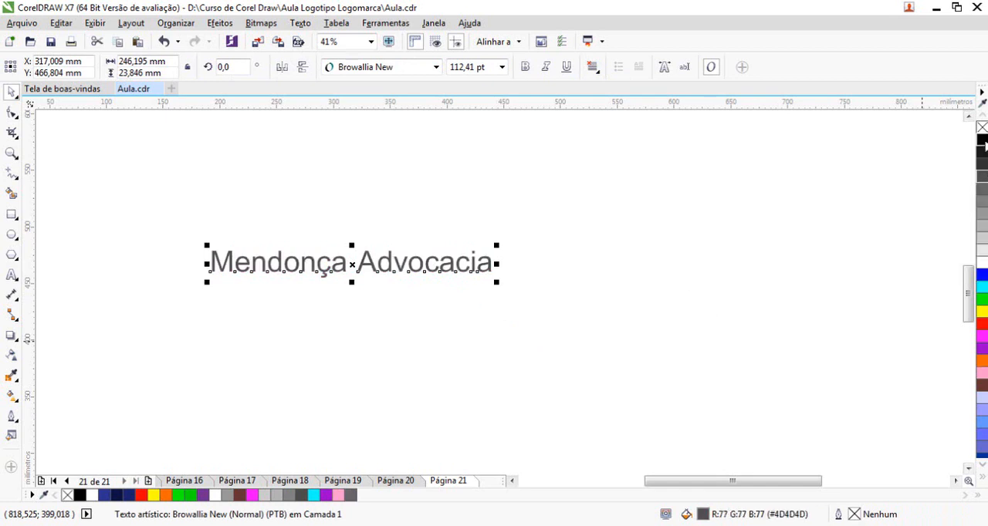
click(983, 193)
click(502, 365)
drag(375, 272, 406, 315)
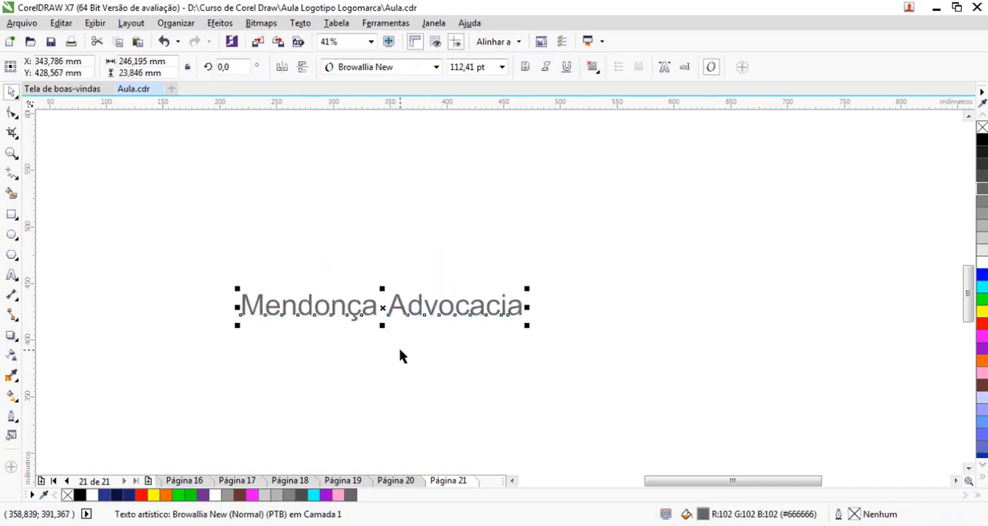
click(399, 356)
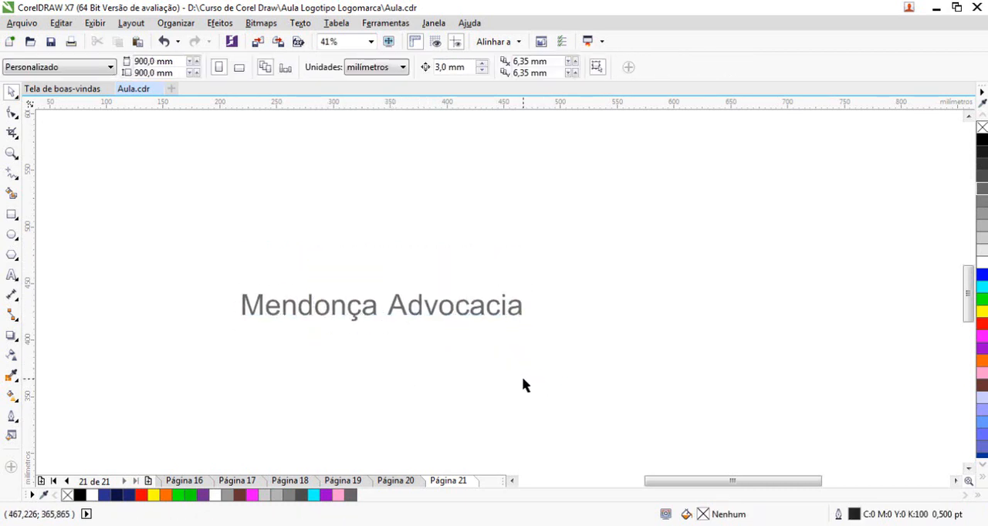
click(418, 319)
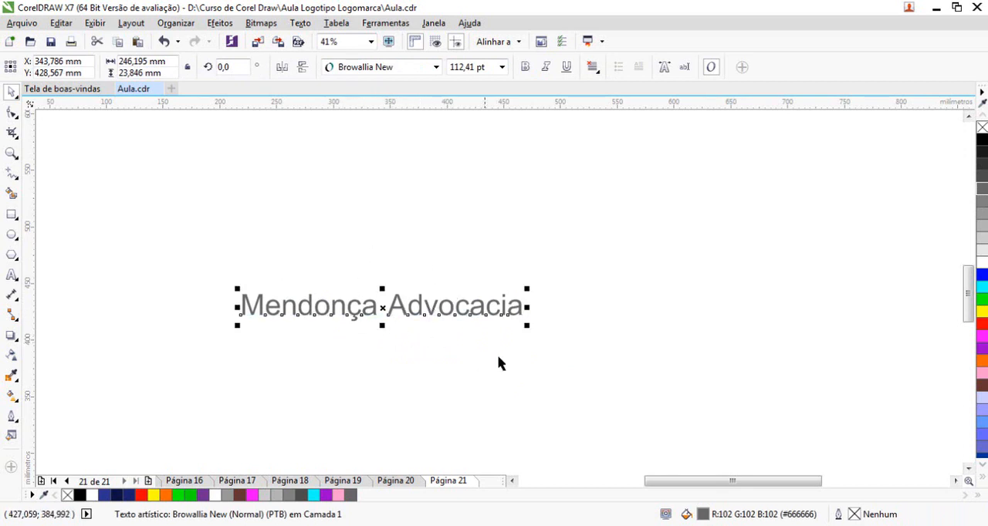
click(436, 274)
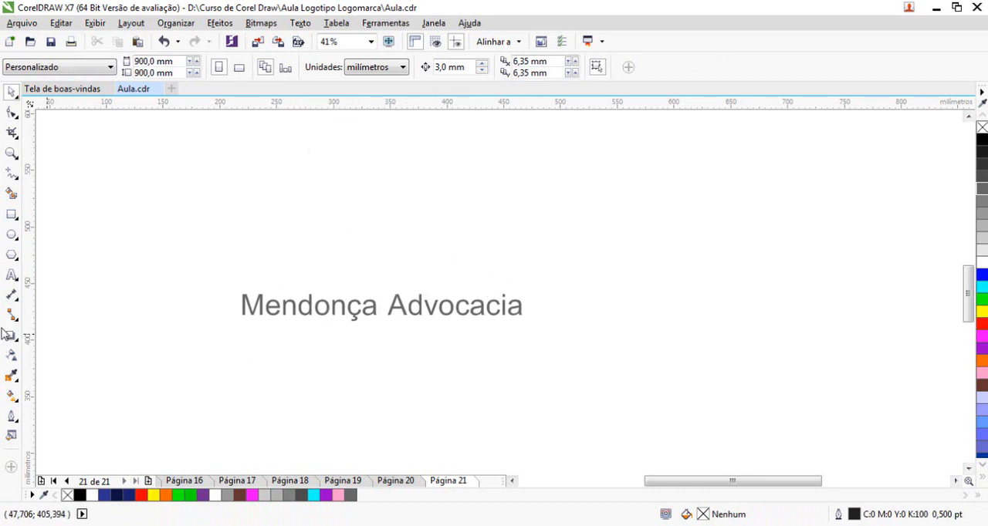
Draw a rectangle about 200 mm wide and 47 mm high above the "Mendonça Advocacia" text
click(12, 215)
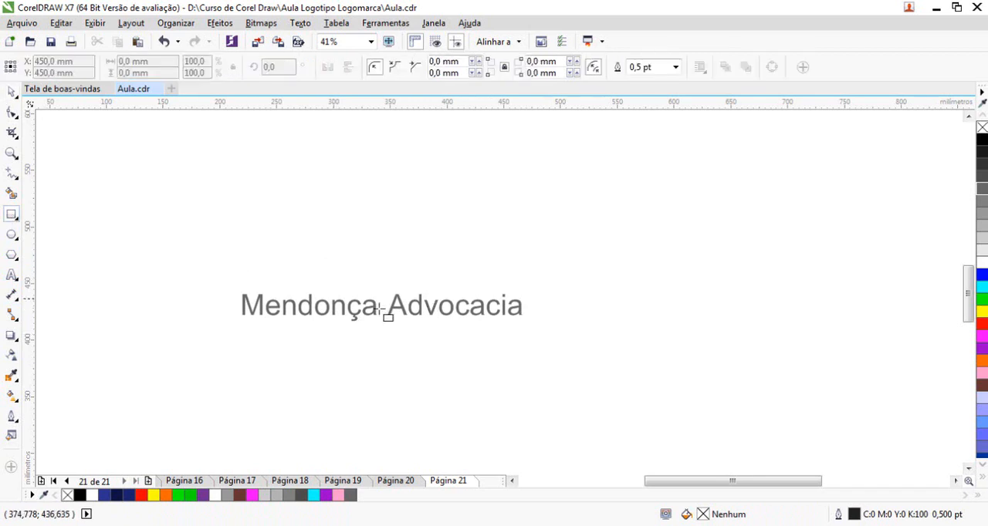
drag(281, 181, 510, 235)
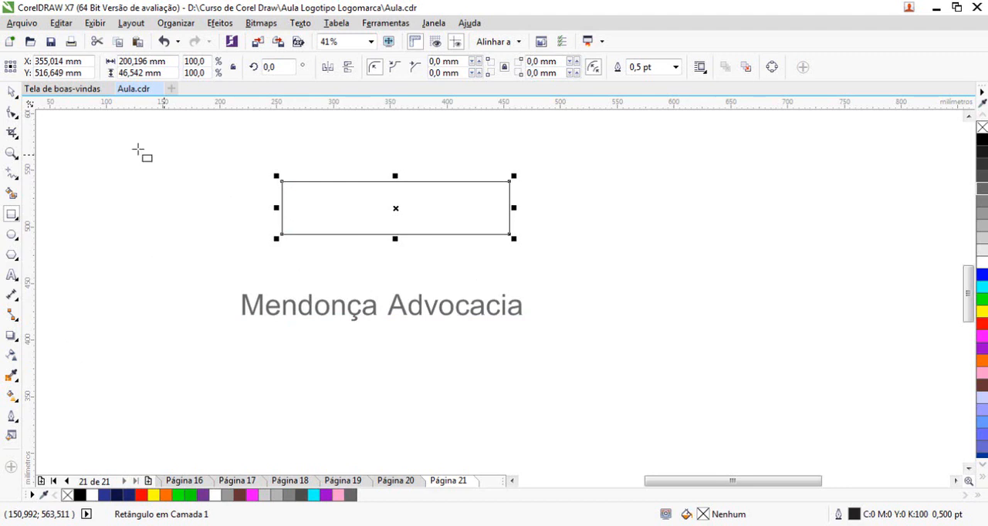
click(11, 112)
key(space)
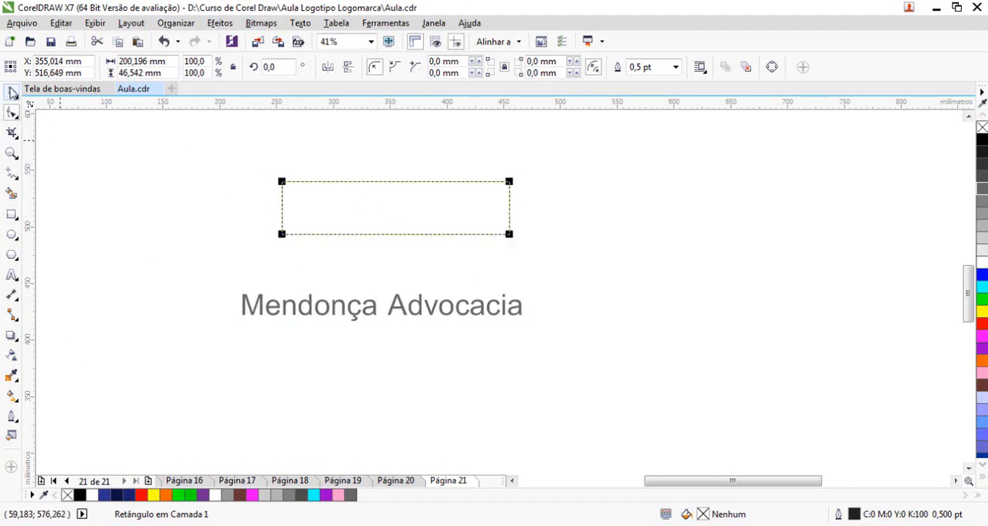
right_click(364, 184)
click(981, 251)
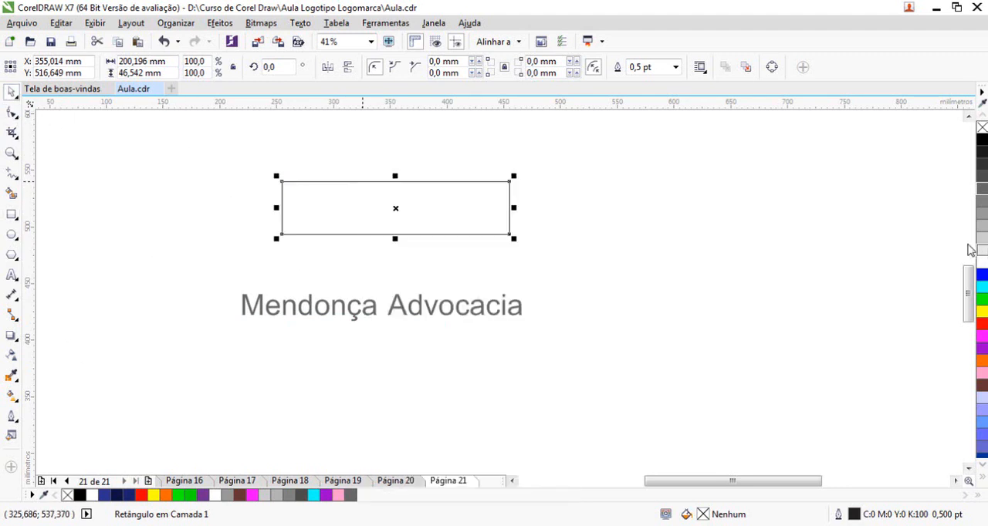
Fill the rectangle with light grey #E6E6E6, convert it to curves and delete its two lower nodes to form a bowl shape
right_click(409, 197)
click(473, 196)
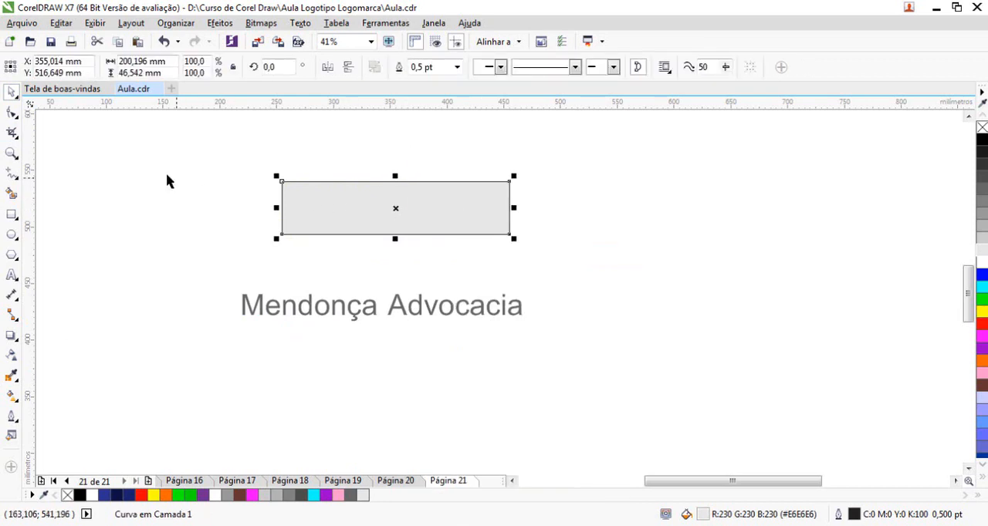
key(space)
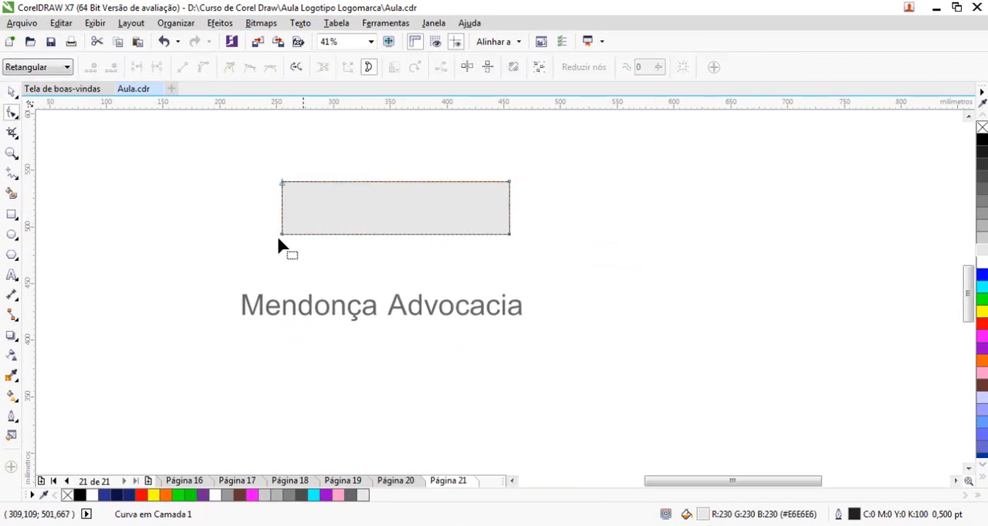
drag(239, 222, 554, 264)
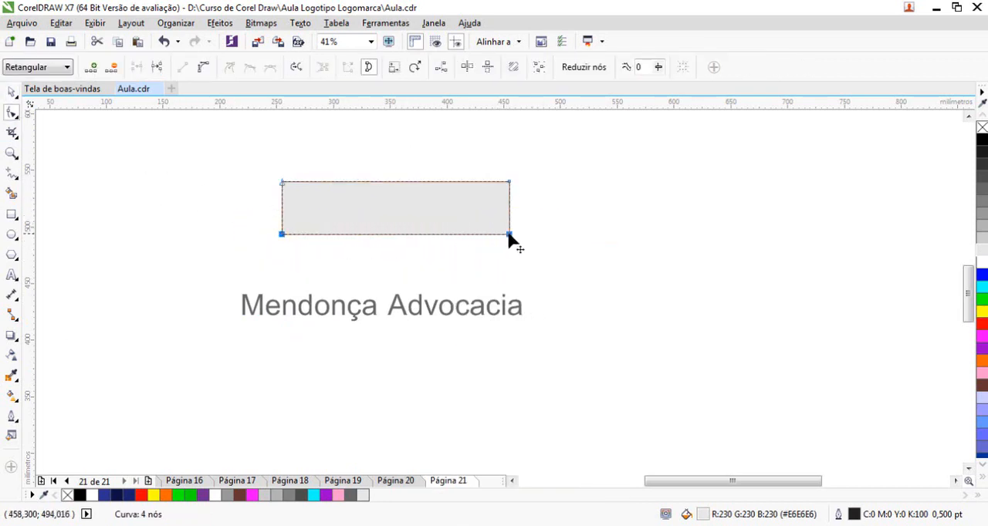
key(Delete)
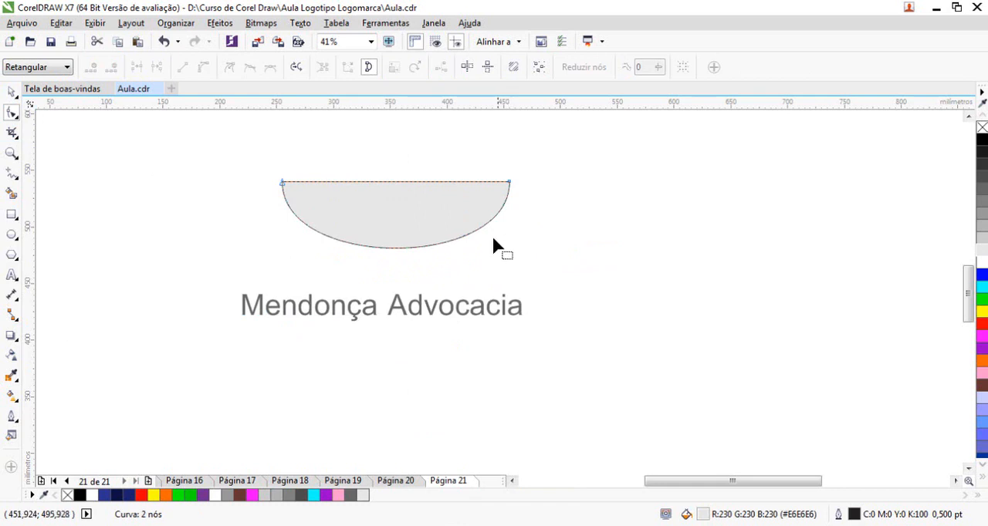
click(282, 183)
drag(282, 270, 331, 245)
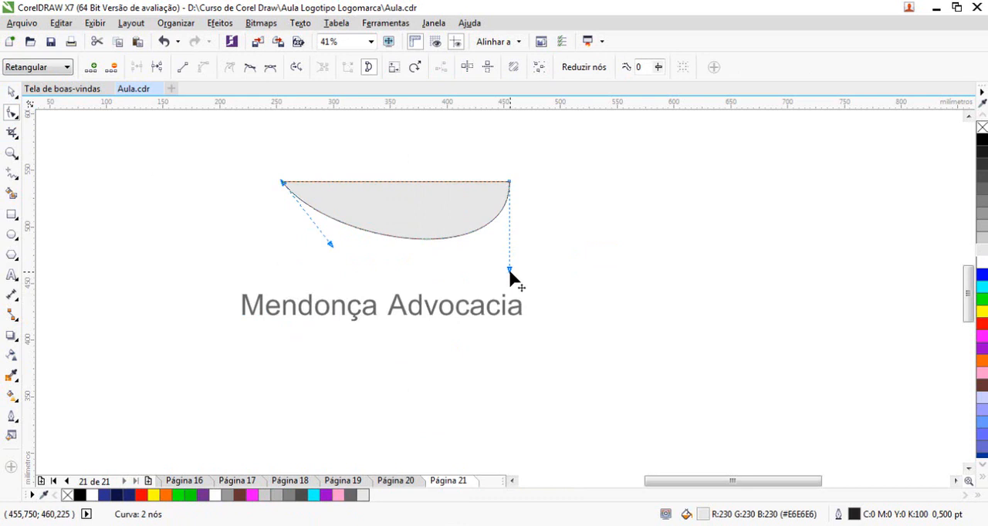
key(z)
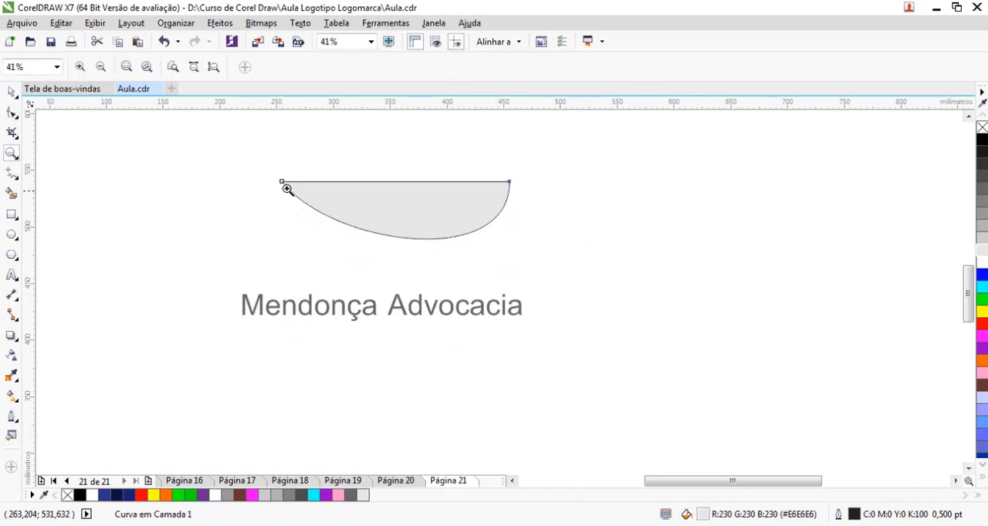
click(165, 40)
click(10, 114)
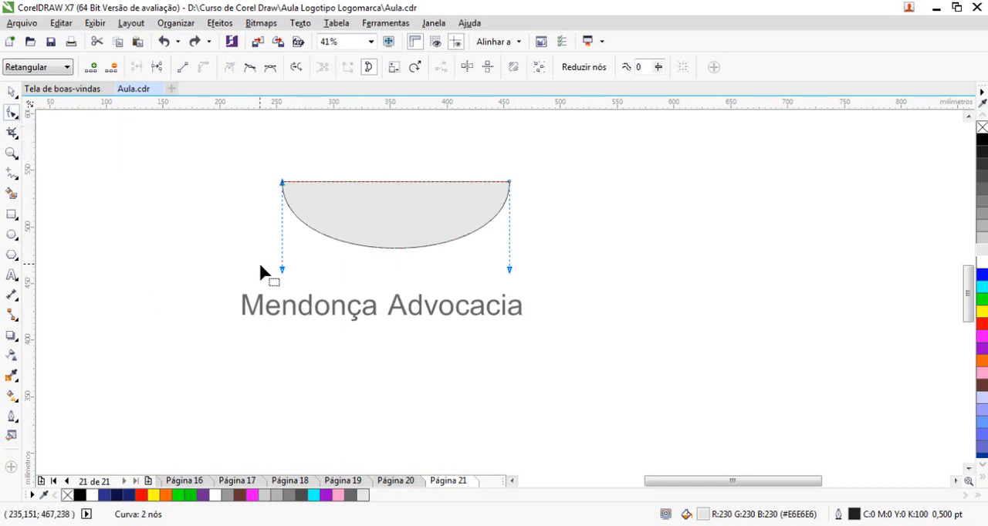
Angle the curve handles of both upper corner nodes inward so the bowl's two sides slope evenly
drag(282, 270, 309, 269)
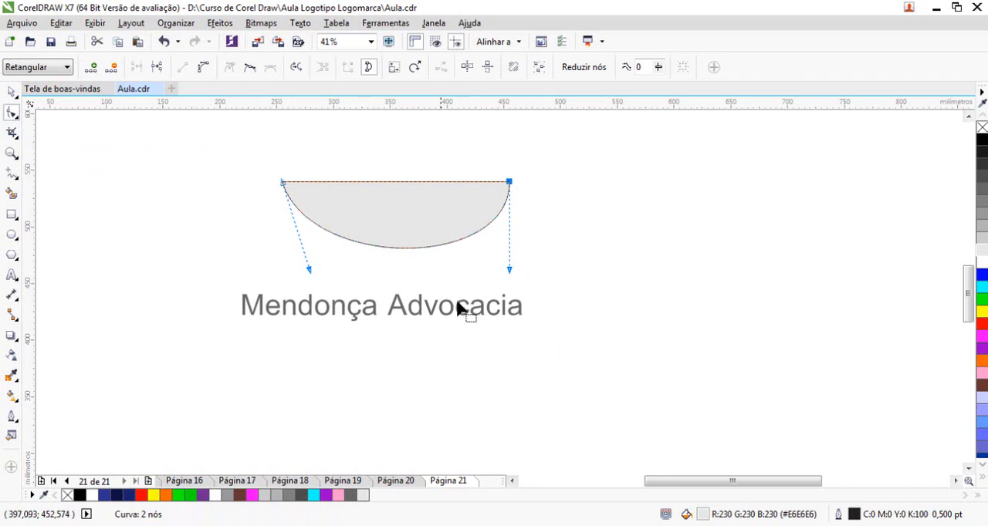
key(Left)
key(Left)
key(Left)
key(Left)
key(Left)
key(Left)
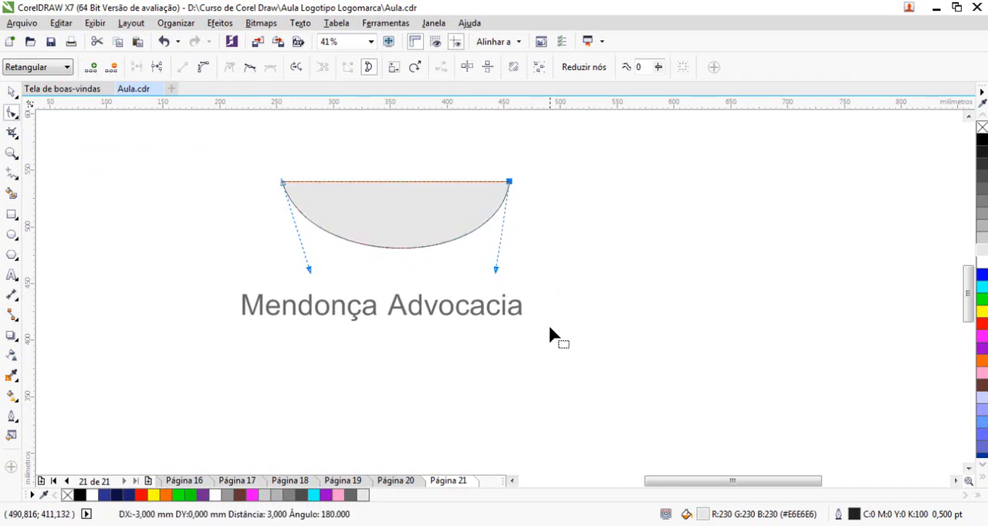
Raise the bowl's lower curve until the shape is about 35 mm high
click(396, 249)
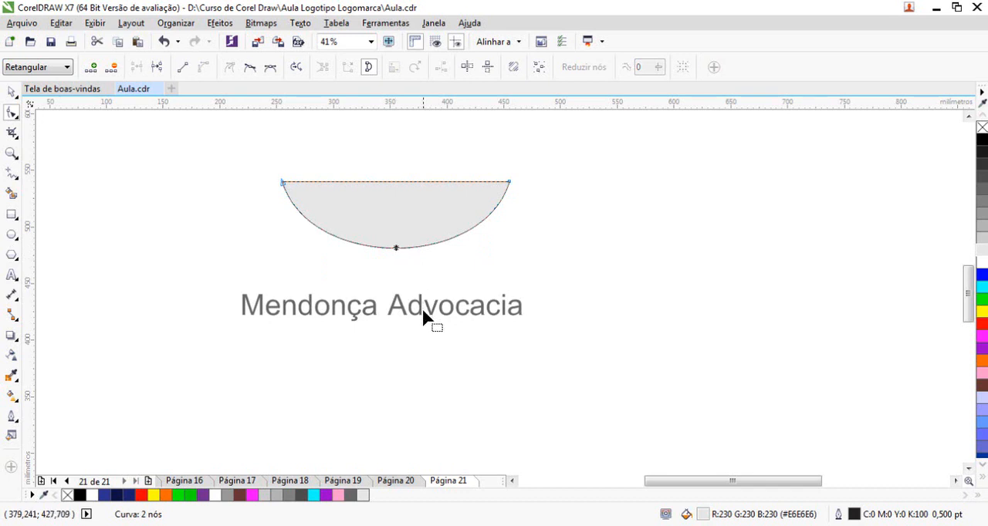
key(Up)
key(Up)
key(Up)
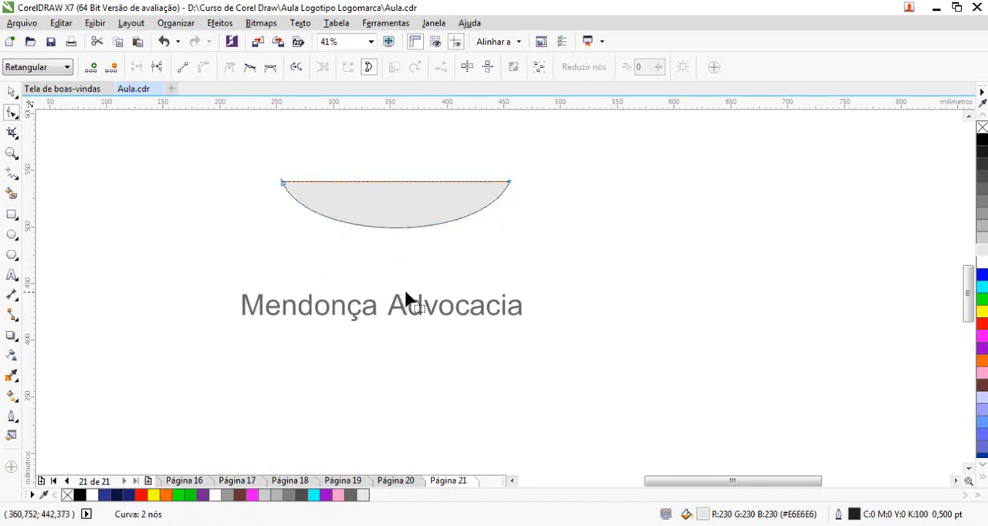
key(Up)
key(Up)
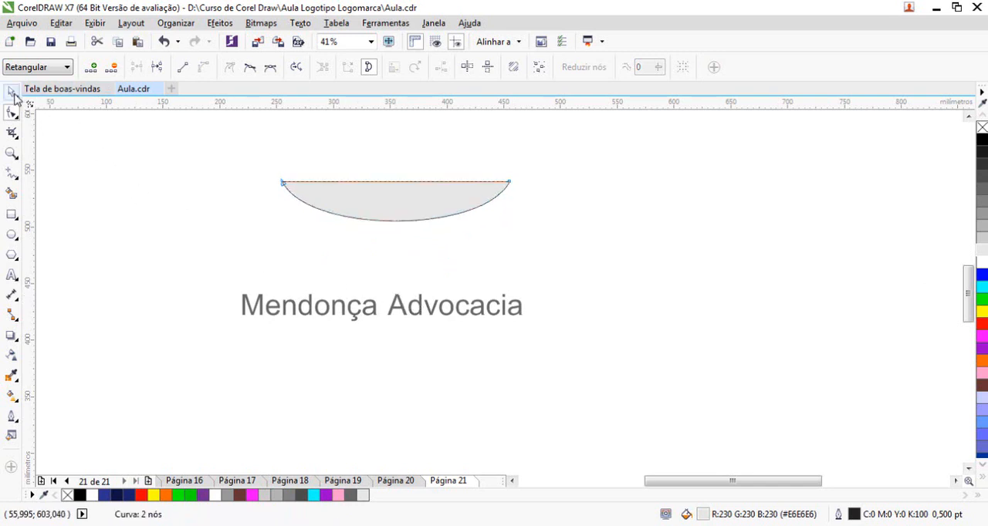
Remove the bowl's outline, and shift the text and bowl so the bowl sits just above the text at about X 369 mm, Y 448 mm
click(11, 92)
drag(425, 220, 431, 268)
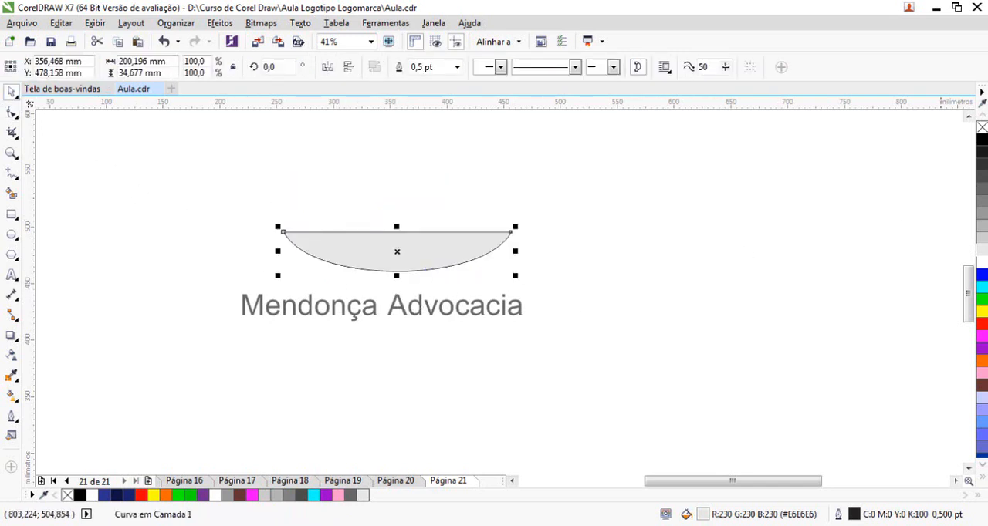
right_click(981, 127)
click(543, 244)
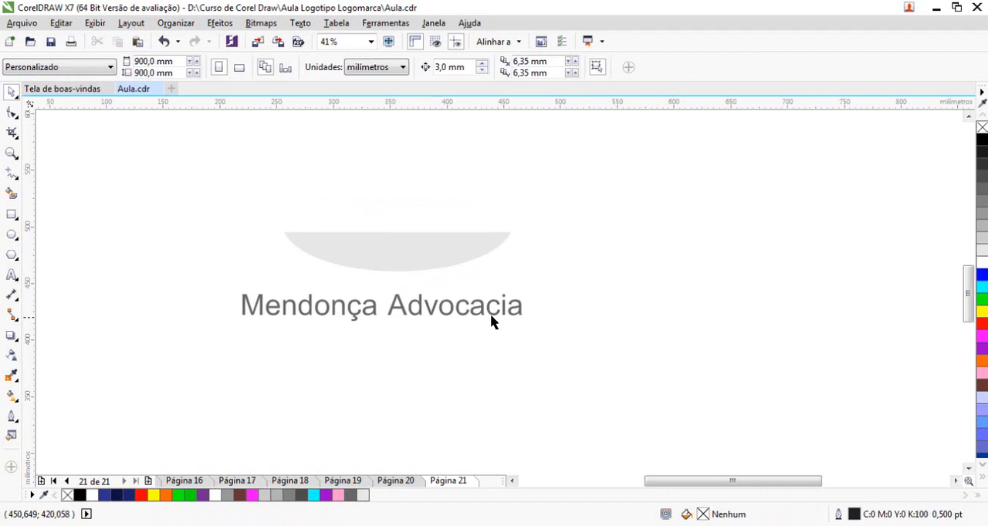
drag(485, 316, 520, 337)
drag(399, 242, 412, 276)
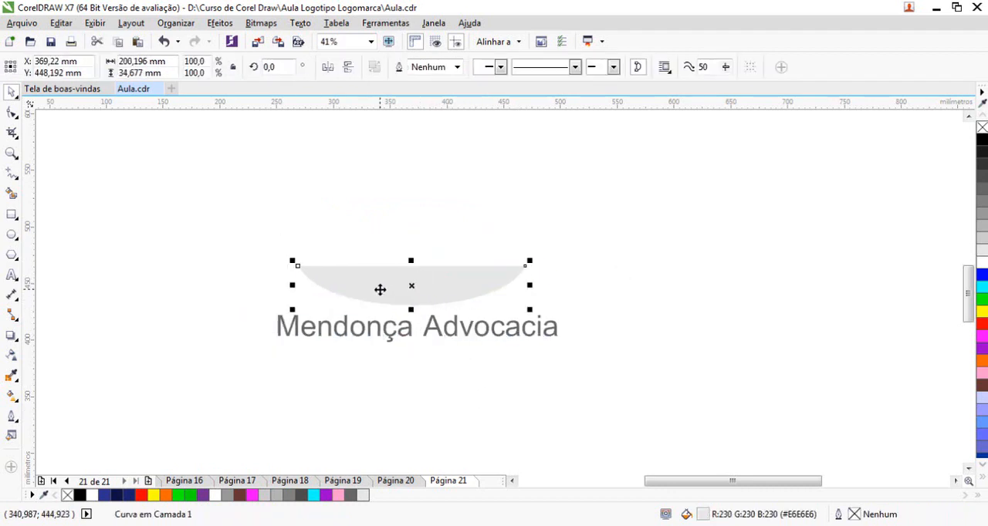
click(12, 175)
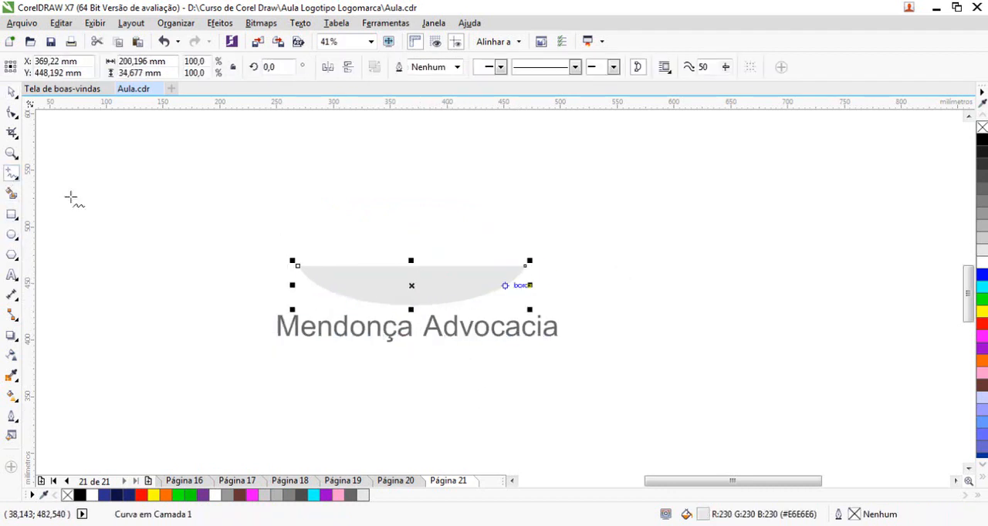
click(301, 251)
click(371, 135)
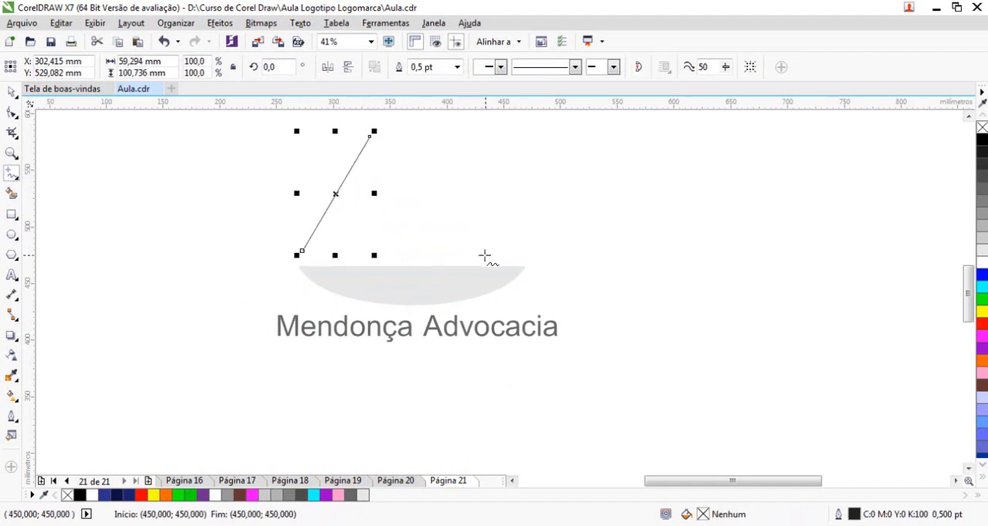
key(Delete)
Draw a slanted Bézier line from above the bowl's left end to an apex over its middle, removing the extra end node
click(14, 176)
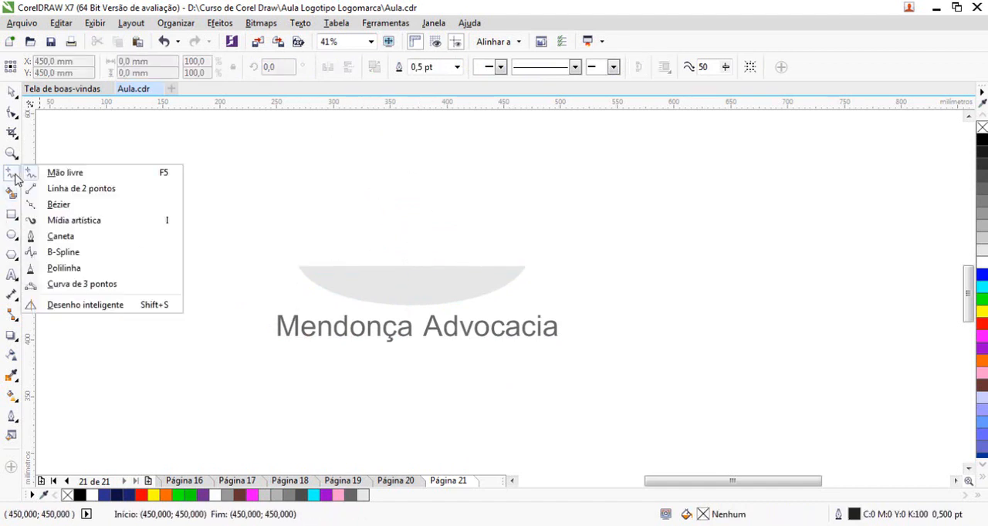
click(59, 204)
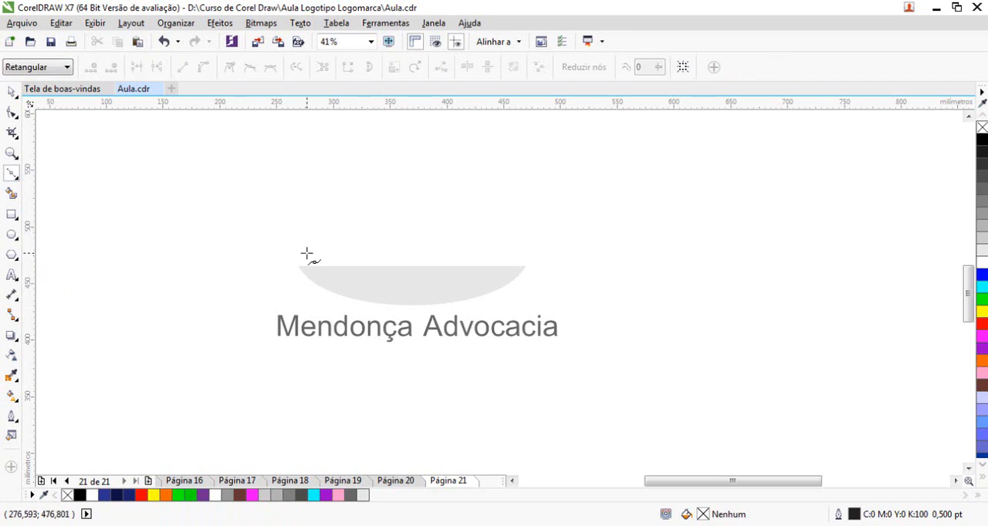
click(305, 253)
click(402, 117)
click(525, 266)
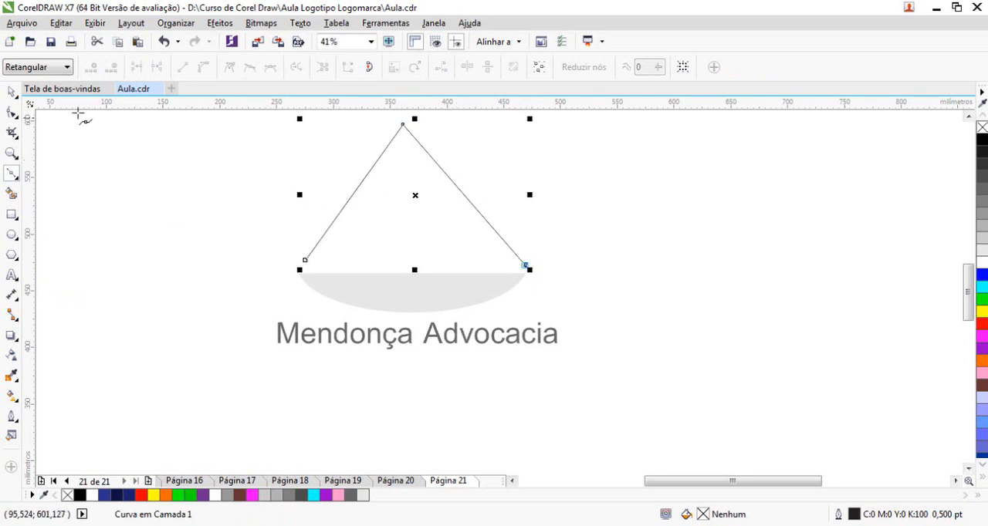
click(12, 113)
click(523, 264)
key(Delete)
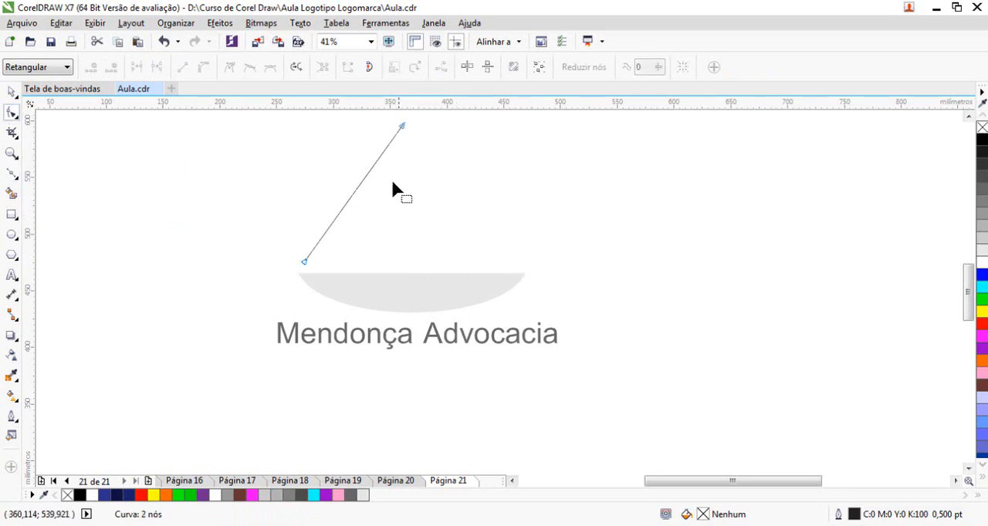
Extend the slanted line from its apex with a straight vertical segment that stops short of the bowl
click(11, 176)
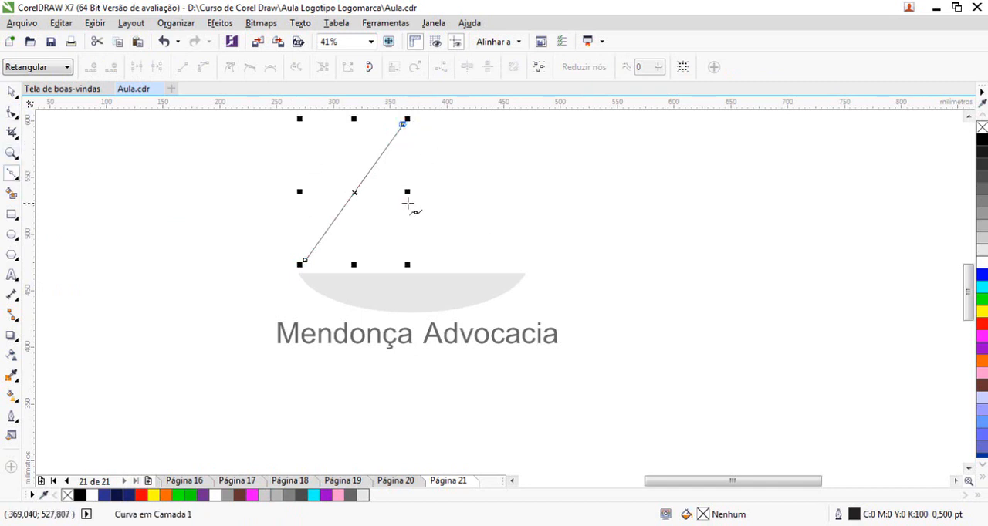
click(403, 229)
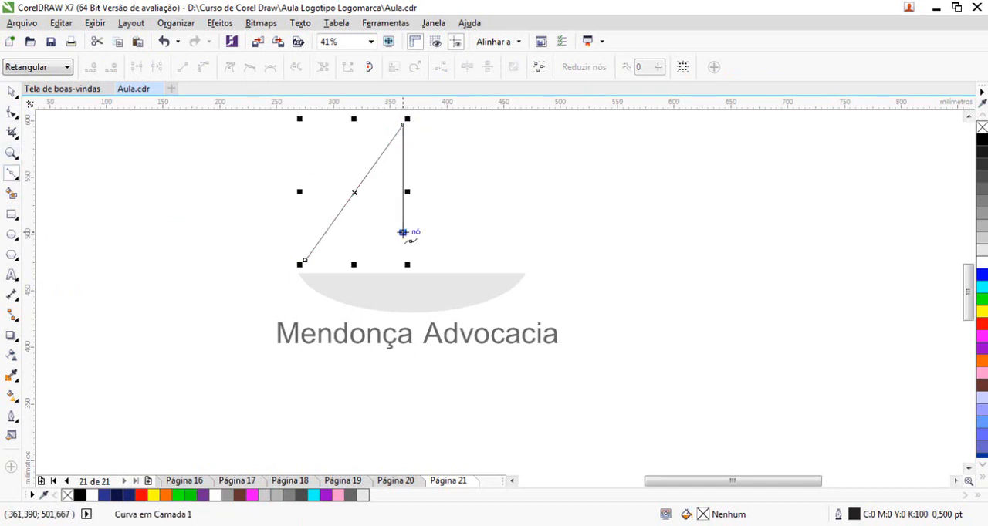
click(12, 91)
click(230, 223)
Duplicate the angled line, mirror the copy horizontally and join it to the original at the apex and vertical segment
drag(368, 182, 475, 183)
click(327, 68)
drag(463, 194, 453, 194)
drag(442, 150, 394, 121)
drag(323, 193, 335, 203)
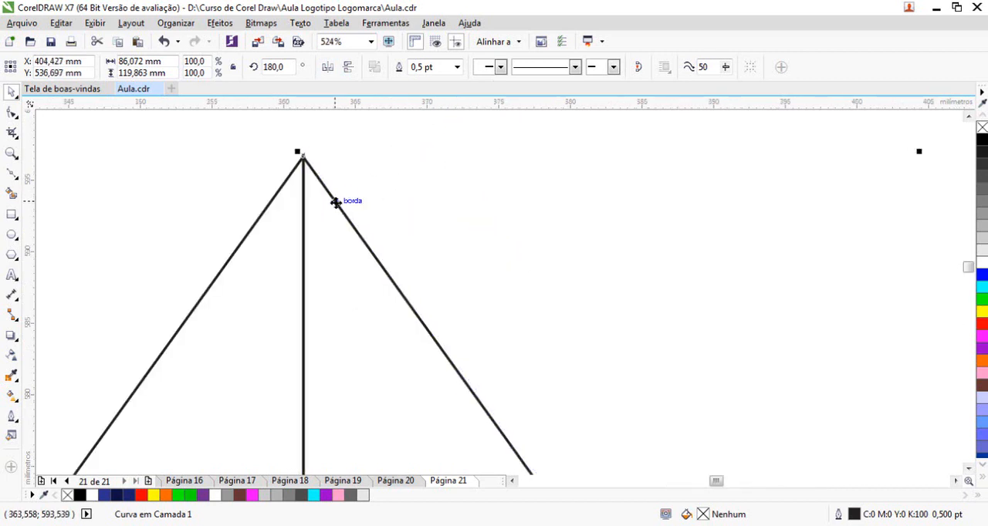
Group the two mirrored line shapes and centre the group horizontally over the bowl
key(F3)
shift+click(352, 192)
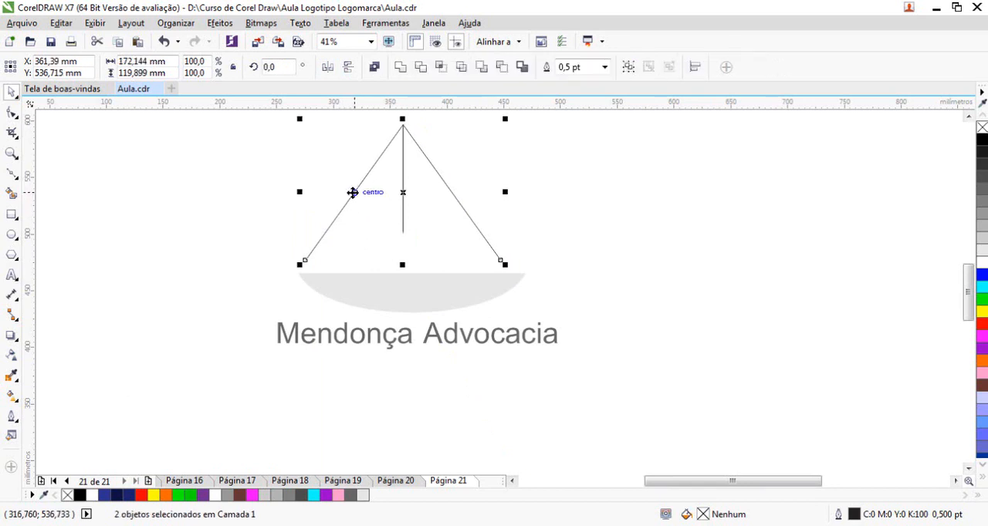
key(ctrl+g)
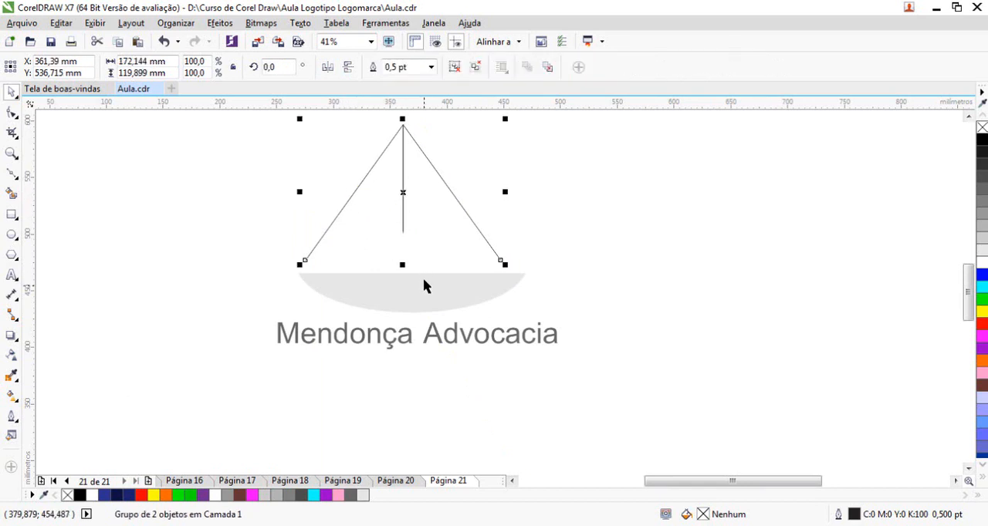
shift+click(463, 296)
key(c)
click(580, 239)
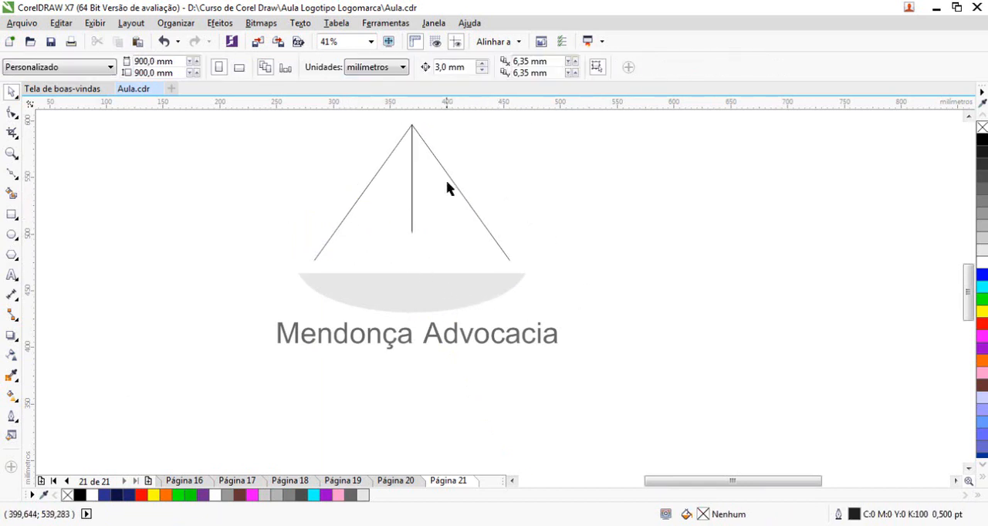
Enlarge the line group to about 181 mm wide and set its outline to 8 pt, rounded corners and line caps, behind fill, scaling with object
click(448, 176)
drag(515, 262, 552, 315)
double_click(853, 520)
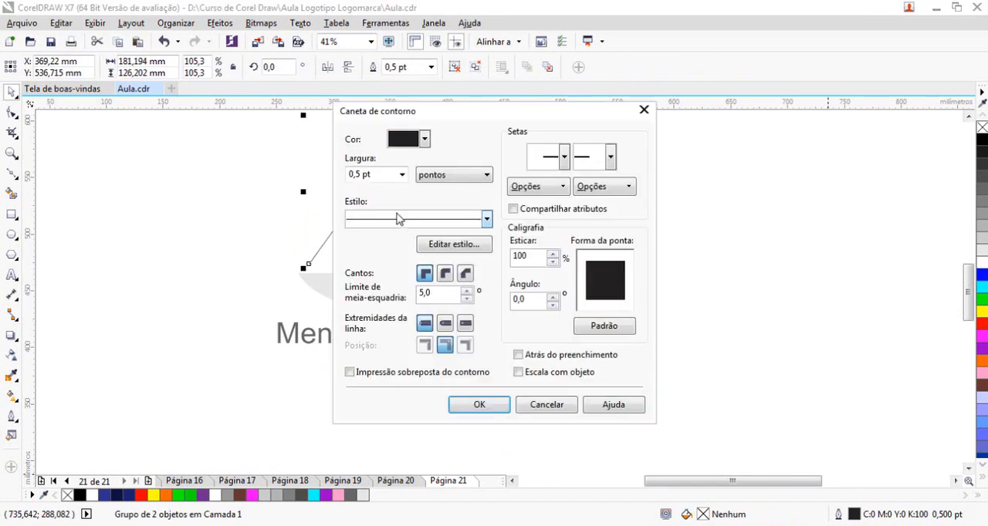
click(401, 175)
click(374, 283)
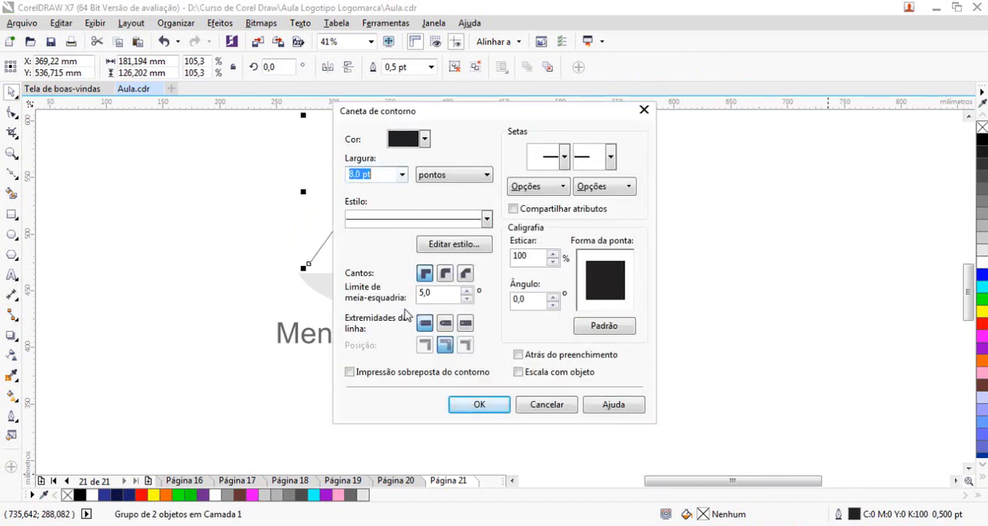
click(445, 273)
click(444, 323)
click(518, 354)
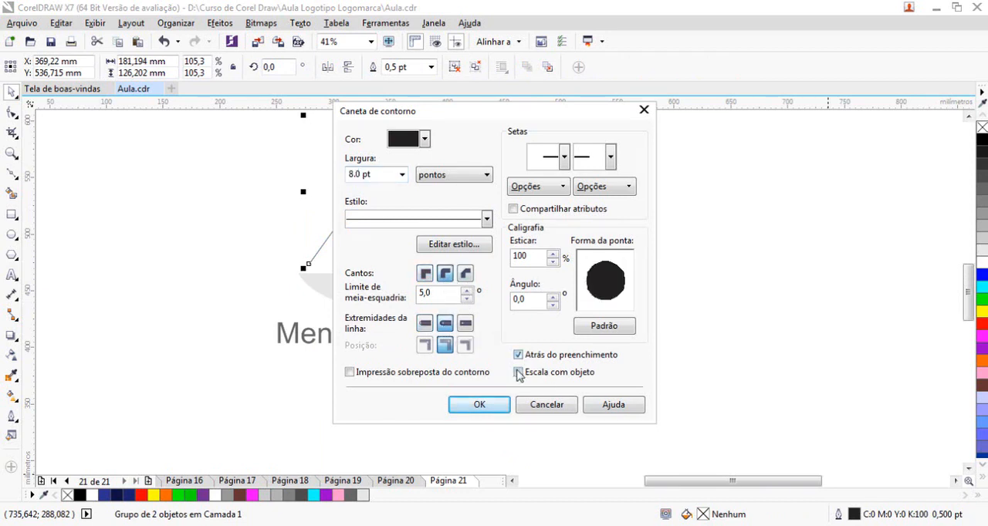
click(500, 409)
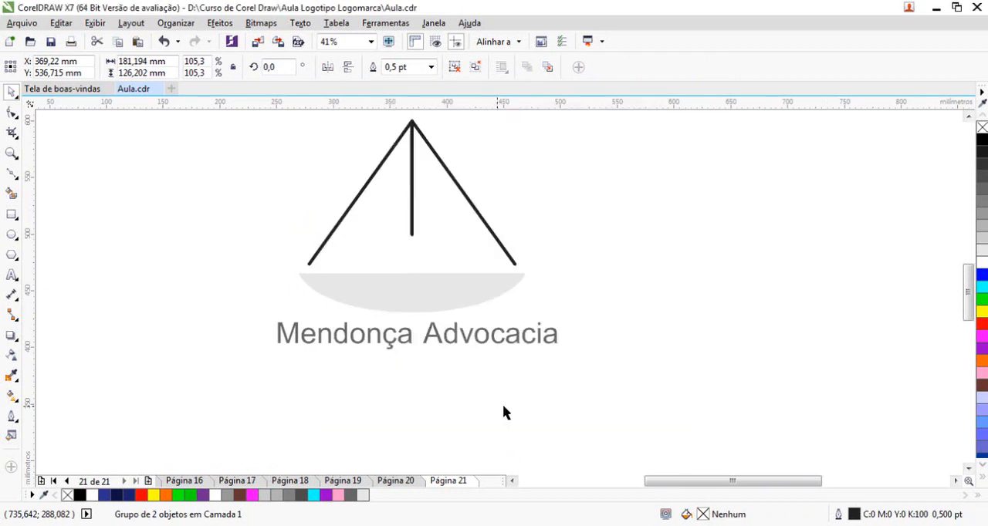
Try progressively lighter grey outline colours on the line group, including #999999, and leave it in a light grey
right_click(982, 194)
click(718, 337)
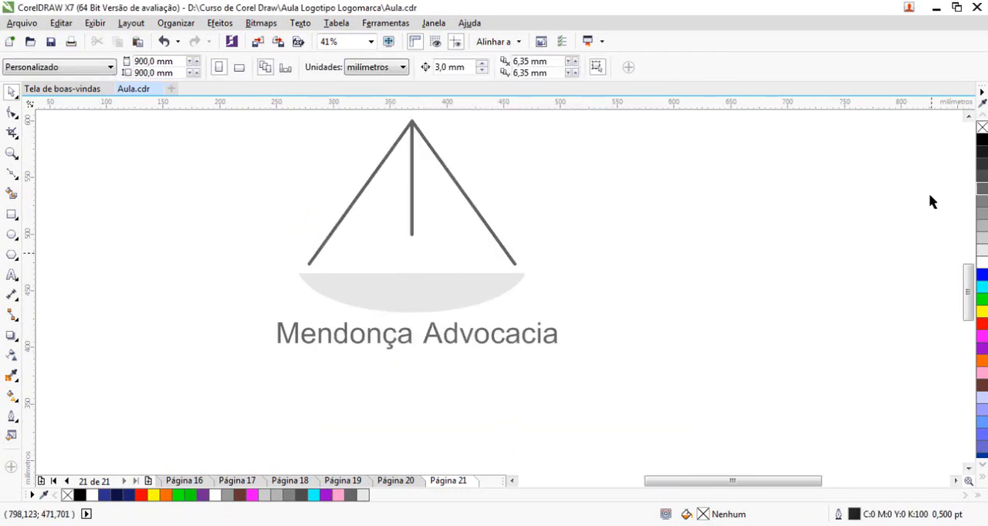
click(511, 261)
right_click(981, 222)
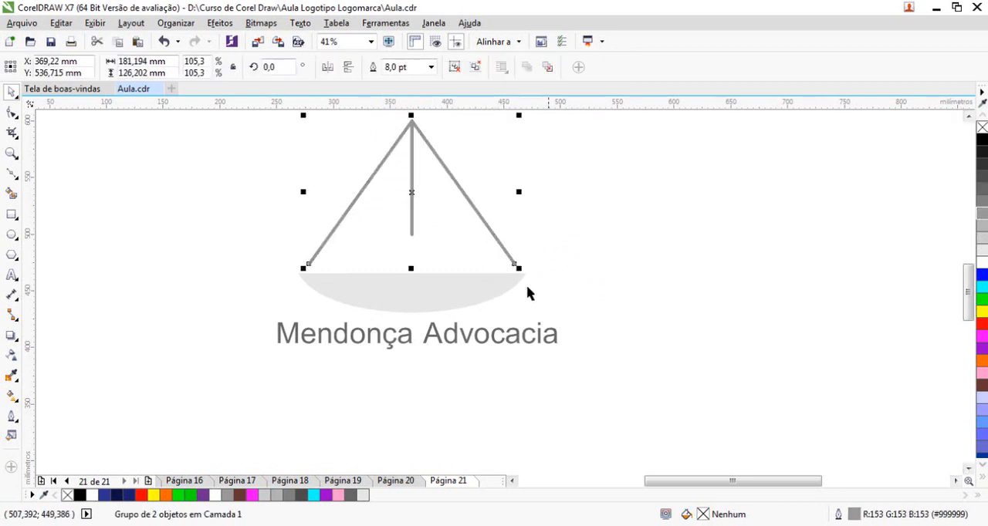
right_click(982, 235)
click(733, 276)
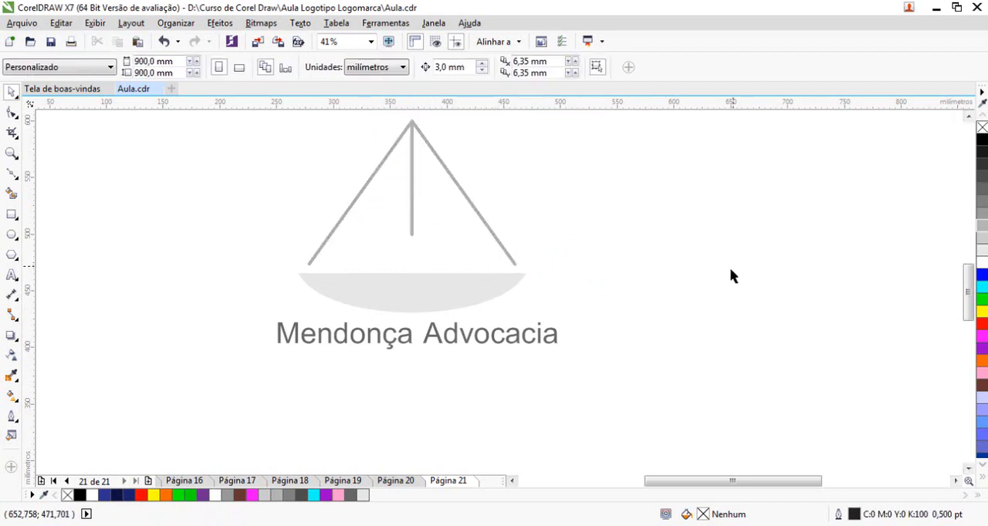
click(481, 221)
right_click(984, 239)
Scale the bowl and line group down together and place them centred just above the text
shift+click(475, 289)
drag(530, 317, 481, 278)
drag(422, 260, 422, 287)
click(622, 391)
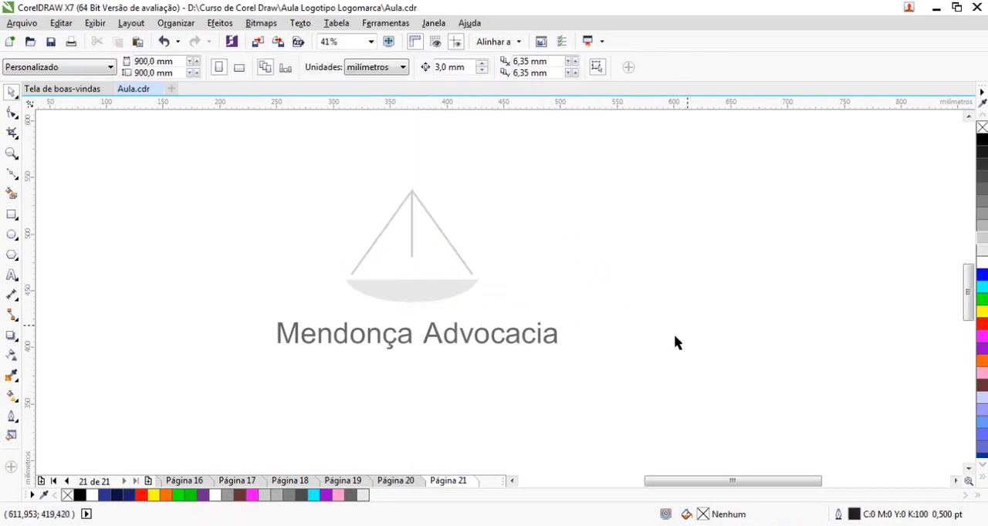
Ungroup the light grey line group above the bowl and delete both of its line shapes
drag(342, 187, 463, 286)
click(483, 136)
right_click(483, 139)
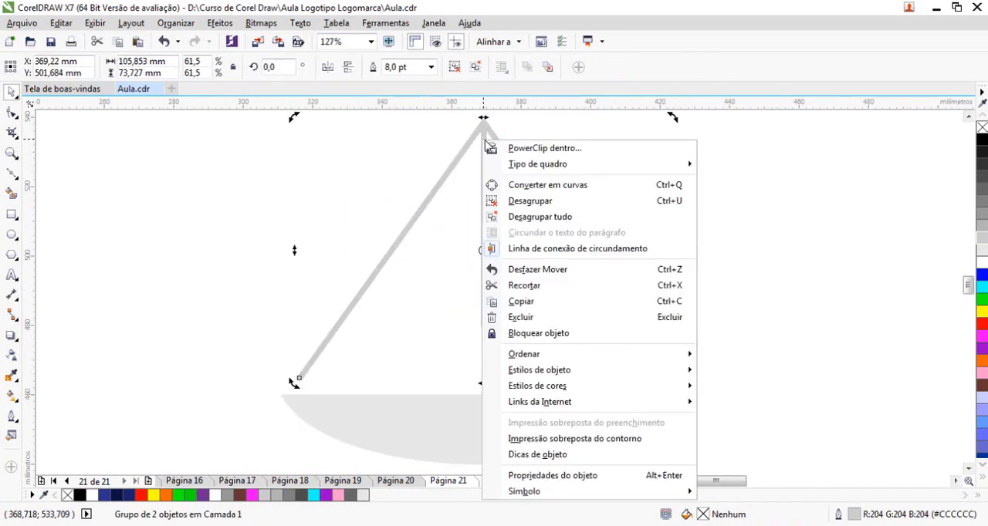
click(509, 201)
click(521, 179)
key(Delete)
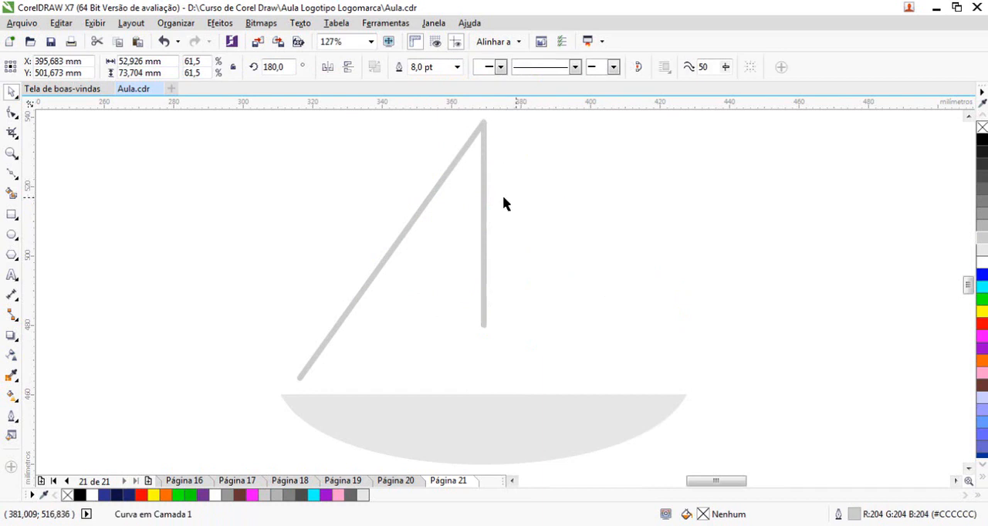
click(474, 134)
key(Delete)
click(11, 173)
click(282, 379)
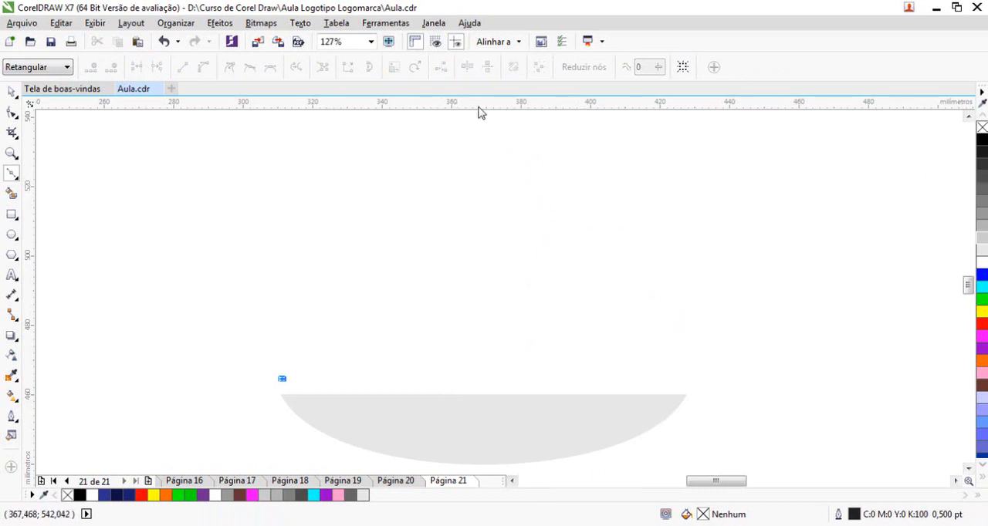
drag(461, 158, 492, 133)
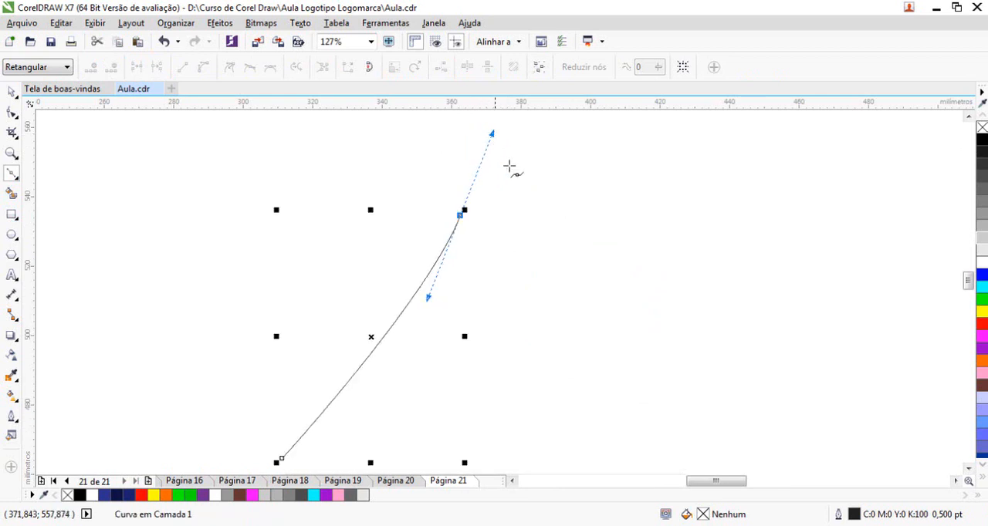
click(969, 470)
click(970, 470)
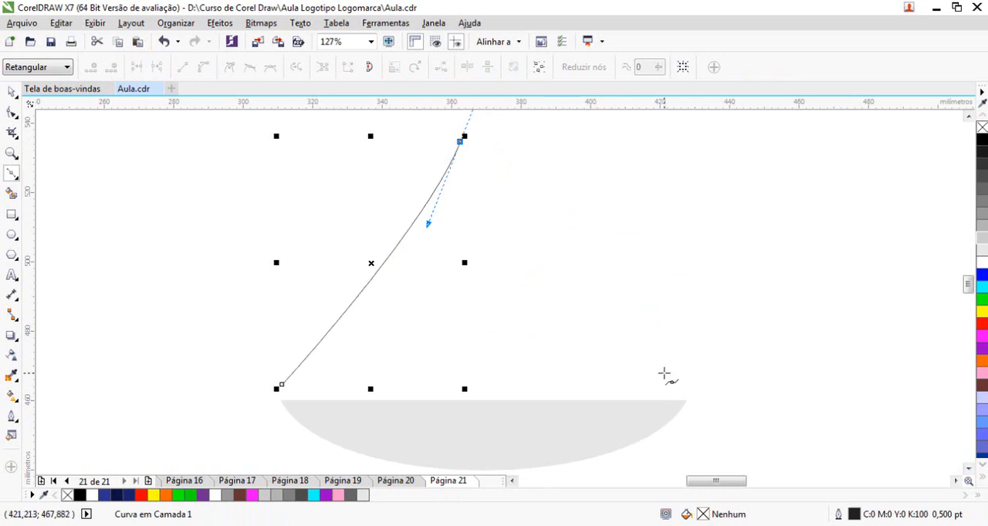
drag(677, 381, 695, 388)
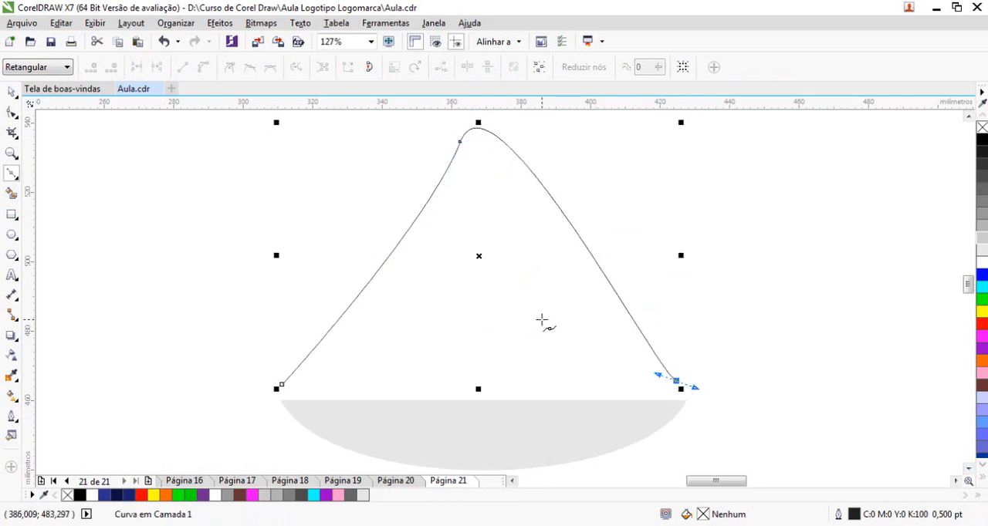
key(z)
click(12, 93)
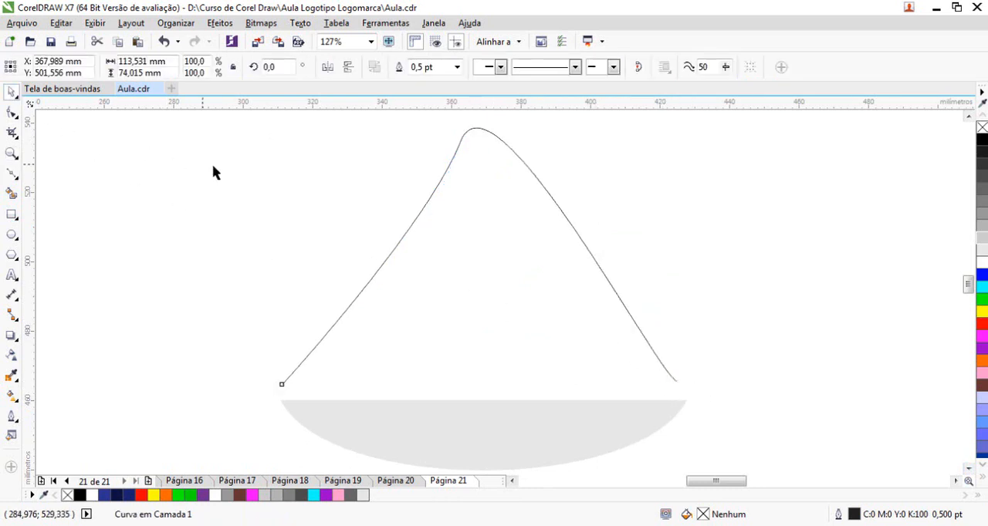
key(Delete)
Draw a closed, thin straight-sided chevron spanning the bowl's two upper ends, about 115 mm wide and 79 mm high, with outer and inner apexes
click(11, 174)
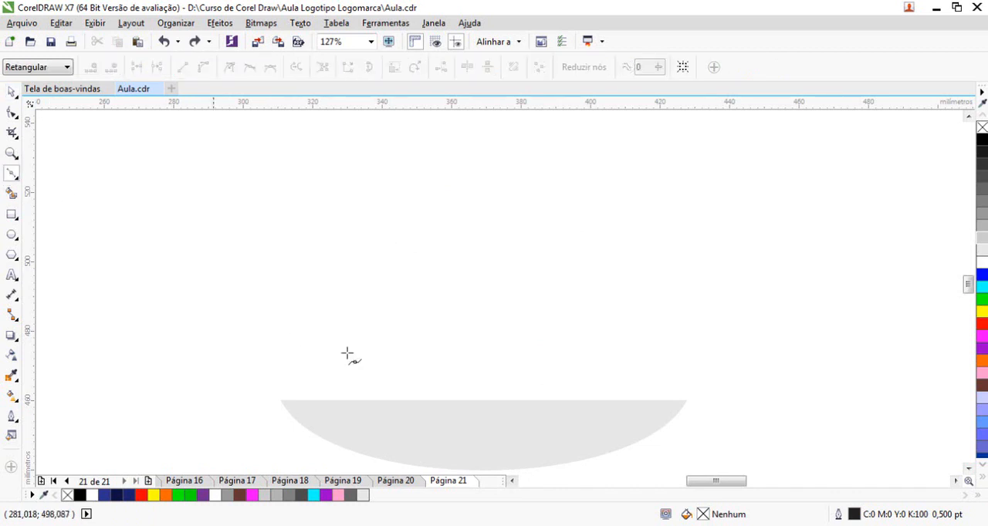
click(281, 389)
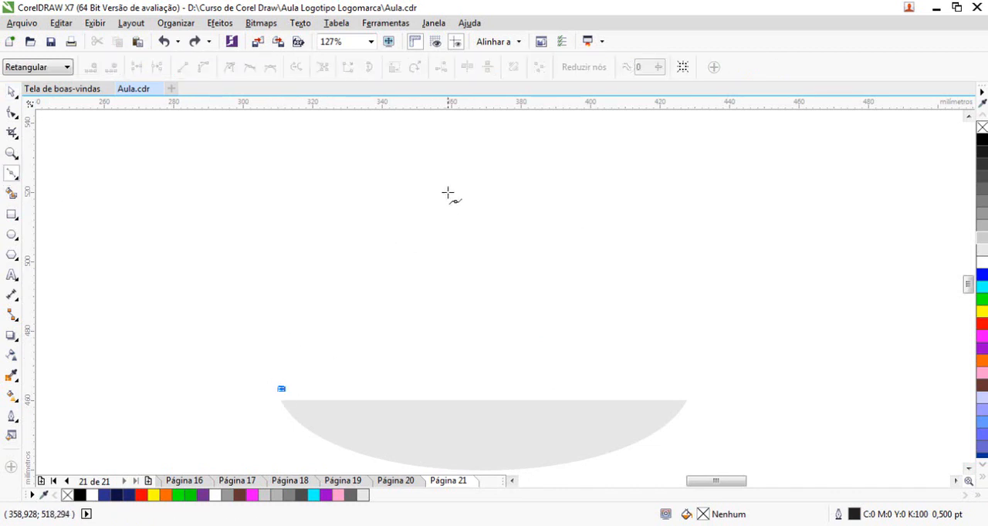
click(463, 118)
click(682, 396)
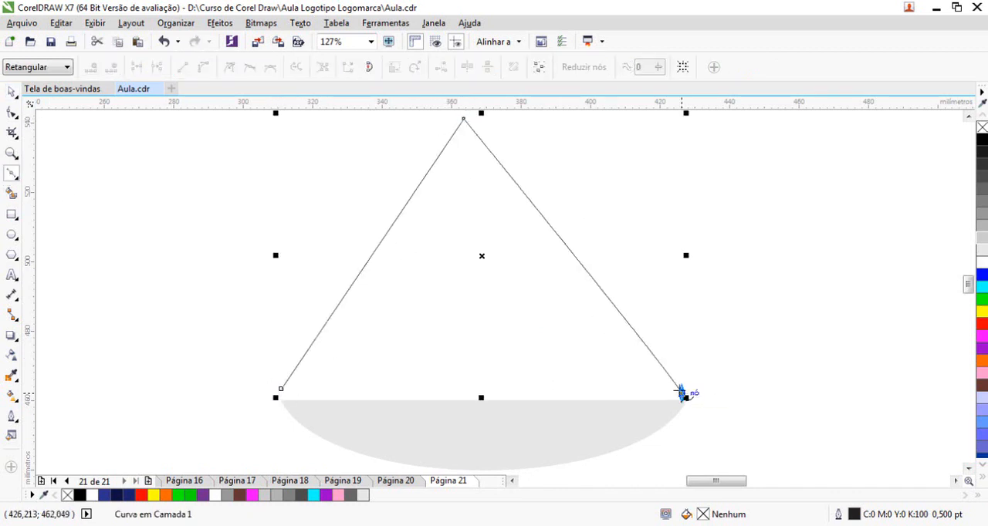
click(465, 155)
click(281, 389)
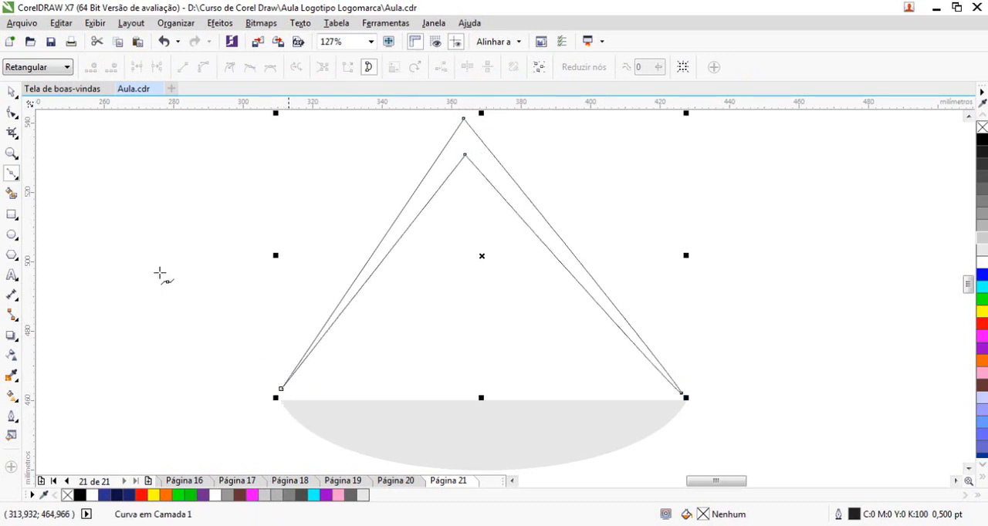
Draw a helper rectangle about 115 by 86 mm around the chevron and place a vertical guideline through the rectangle's centre
click(12, 114)
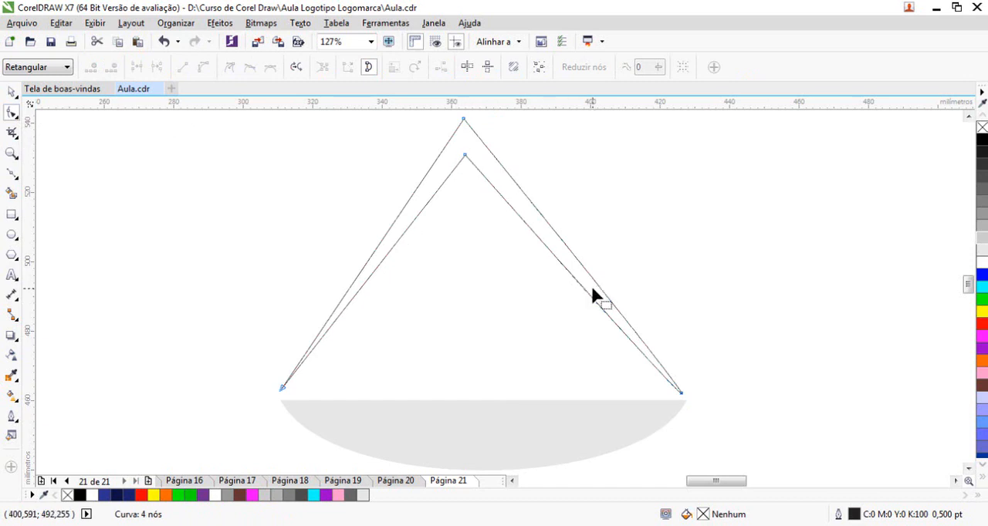
scroll(459, 270, down, 3)
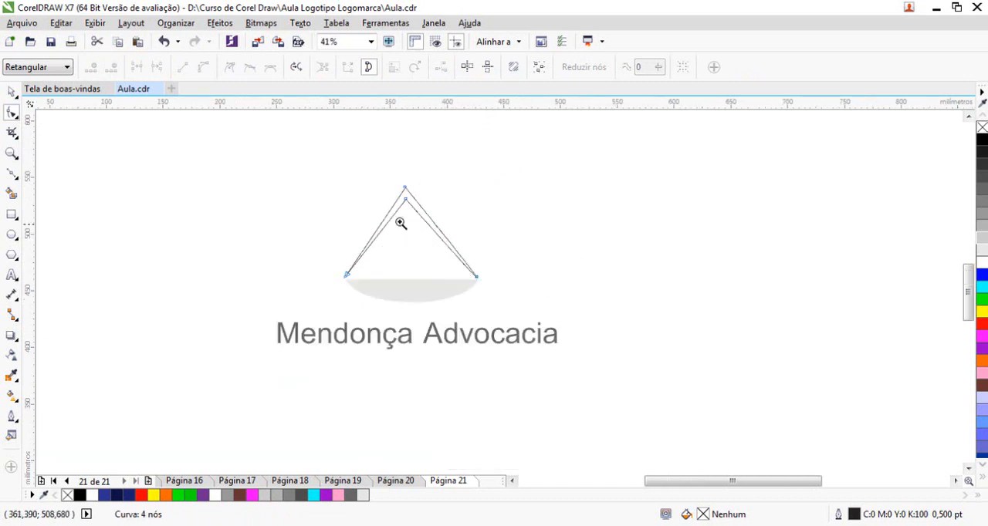
drag(331, 172, 494, 311)
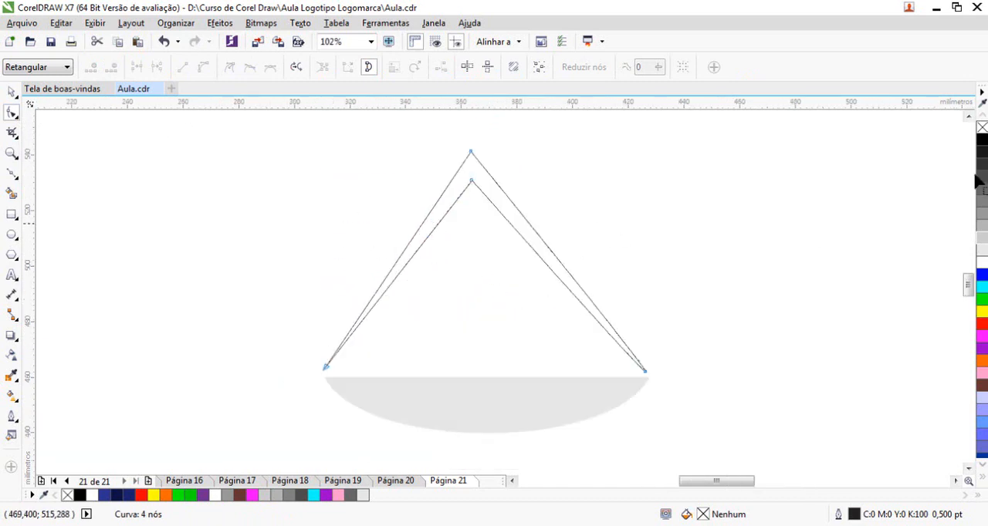
click(968, 116)
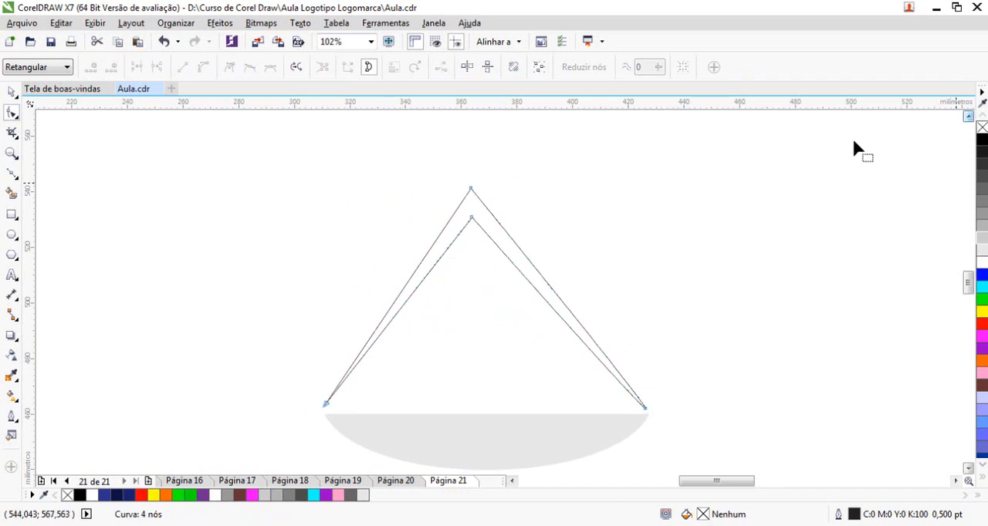
click(11, 215)
drag(325, 405, 646, 434)
click(11, 91)
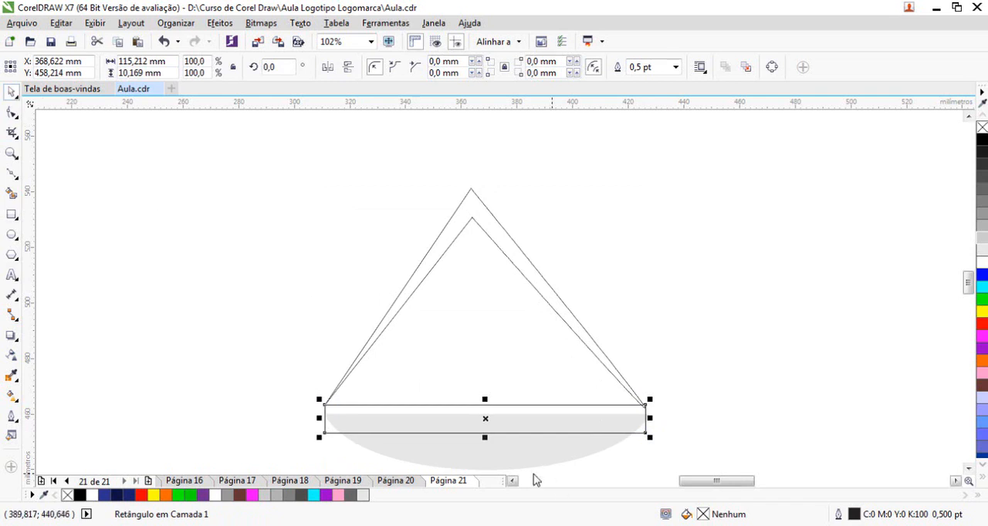
drag(486, 438, 489, 236)
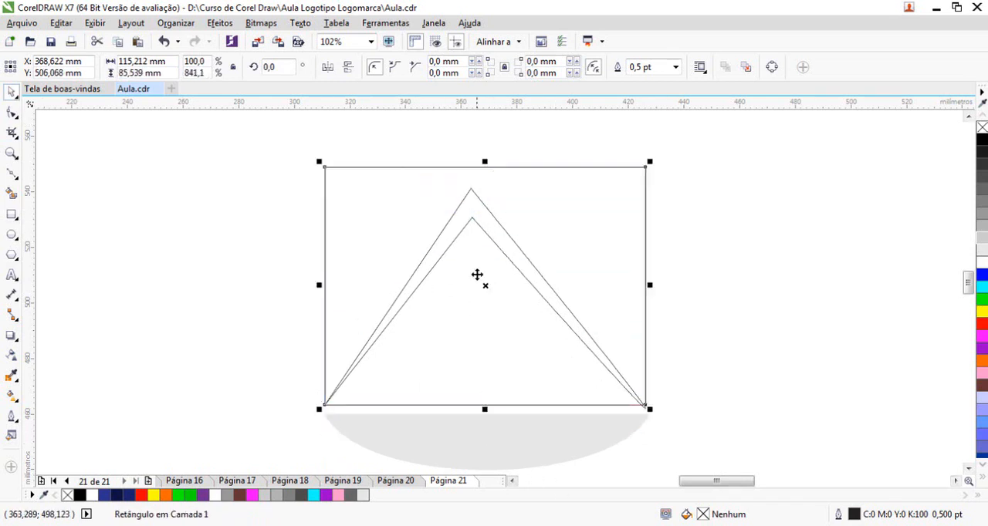
drag(486, 325, 485, 325)
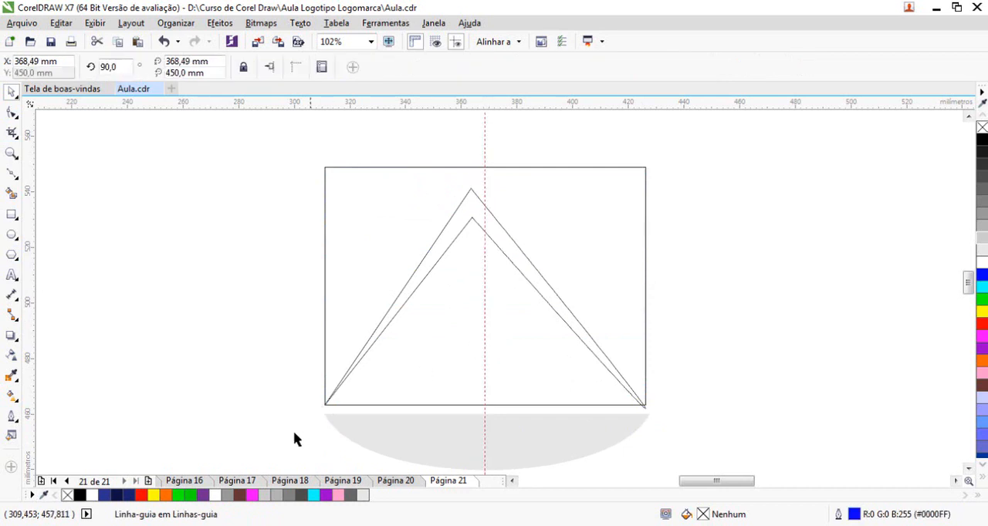
click(325, 408)
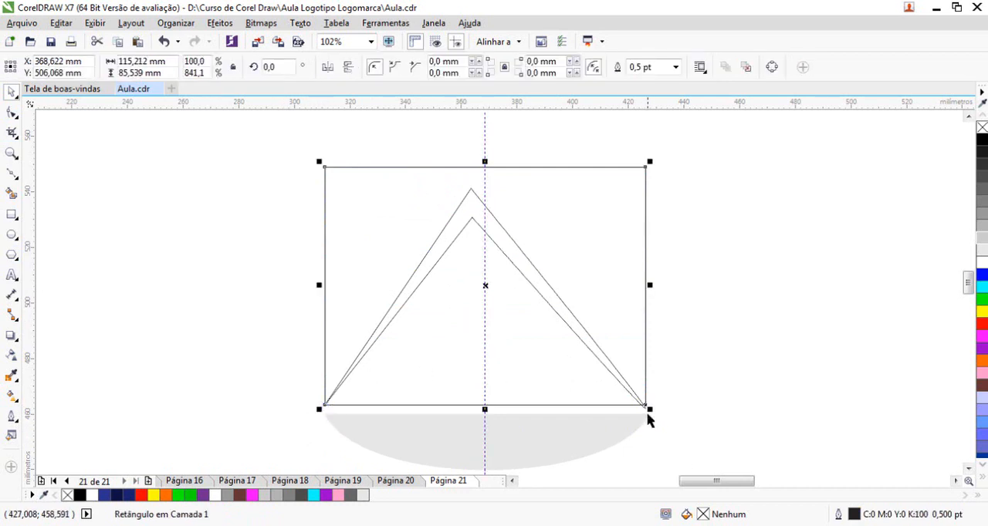
Move the chevron's outer and inner apex nodes horizontally onto the vertical guideline
click(507, 237)
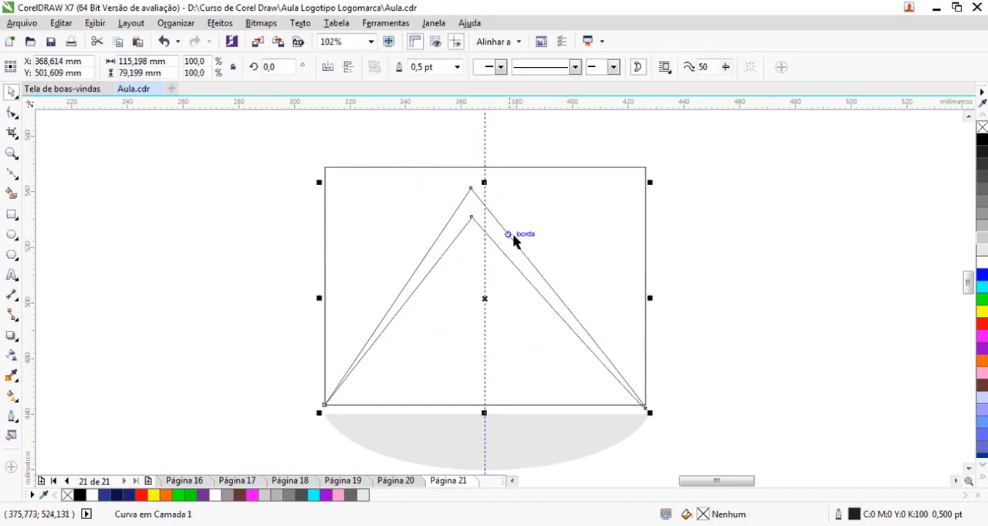
click(11, 113)
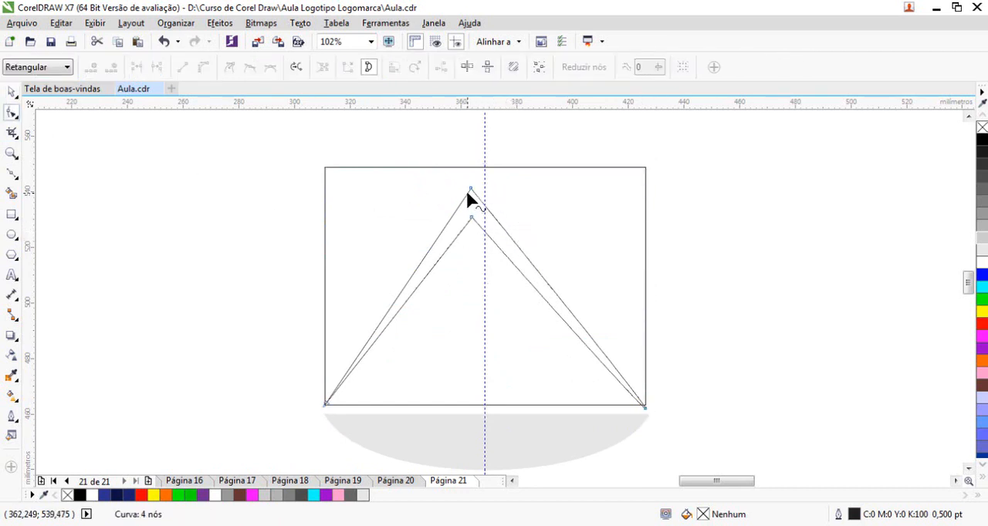
drag(469, 189, 484, 220)
click(473, 218)
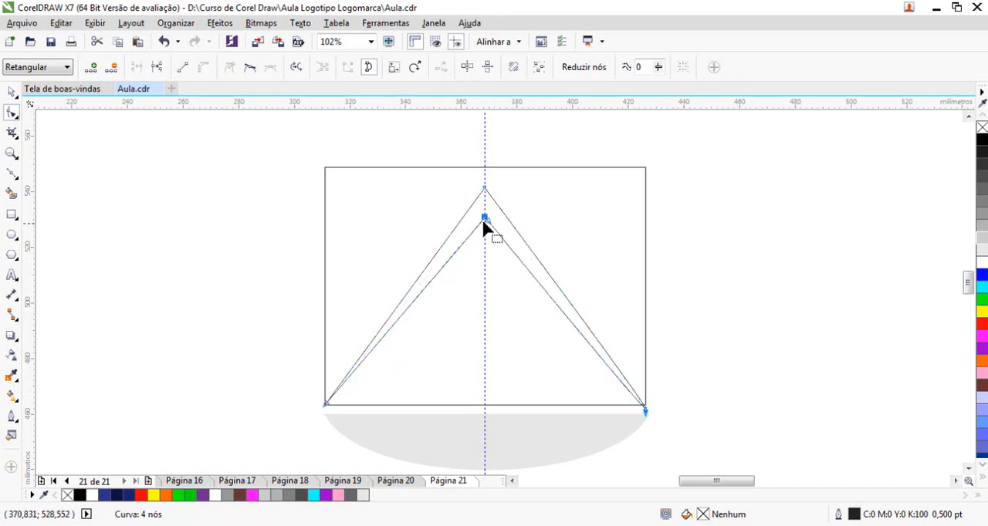
scroll(484, 212, up, 3)
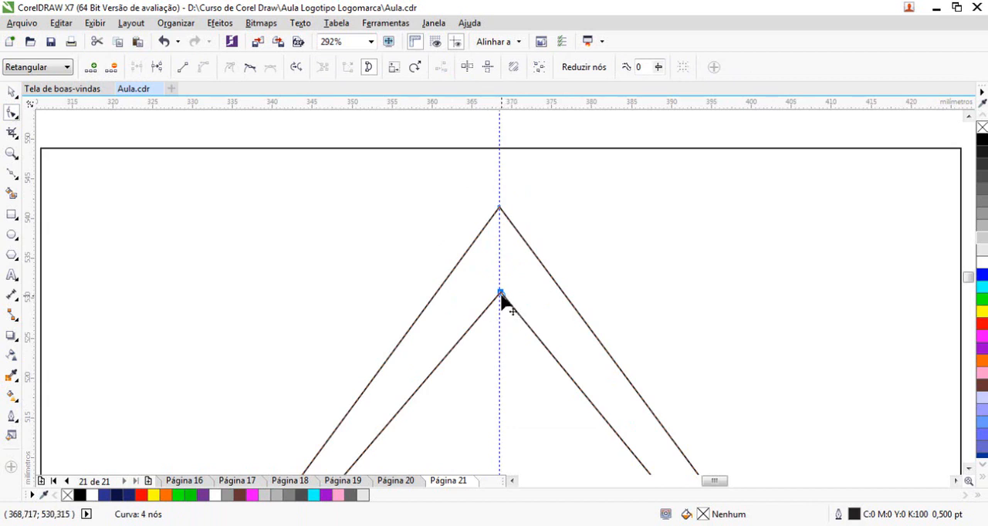
scroll(510, 304, up, 7)
drag(570, 295, 557, 284)
scroll(518, 234, down, 10)
Convert all the chevron's segments to straight lines and raise its inner apex node closer to the outer apex
drag(253, 166, 681, 440)
click(182, 68)
click(513, 168)
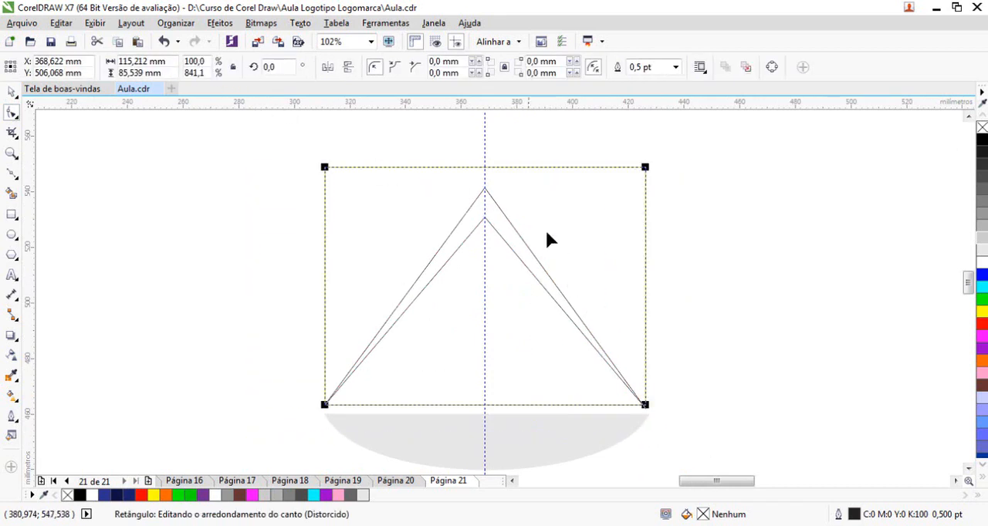
click(494, 229)
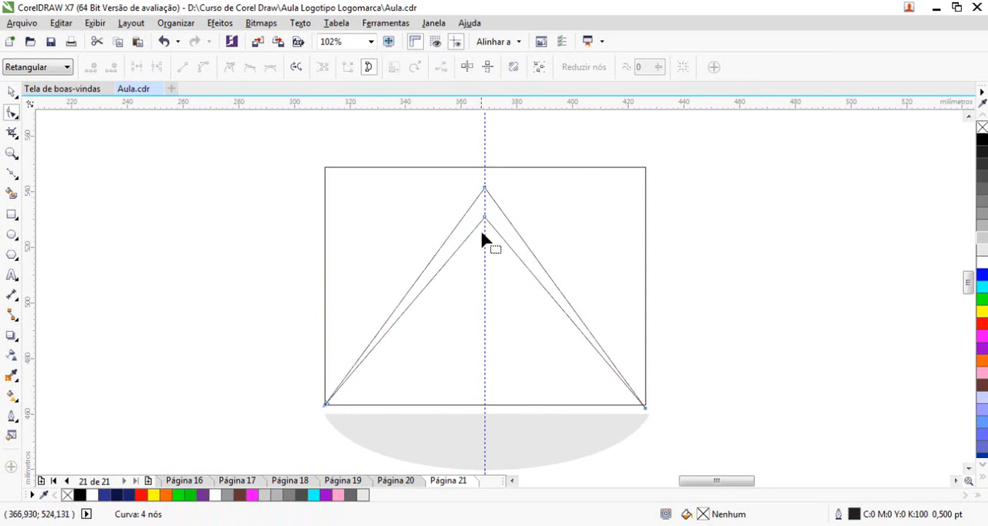
drag(485, 216, 485, 209)
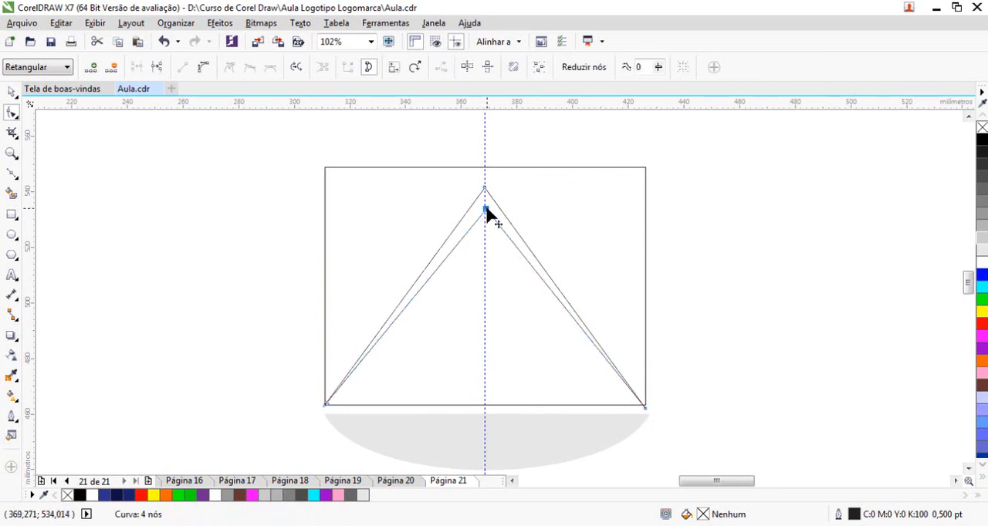
Delete the helper rectangle and the vertical guideline
click(517, 167)
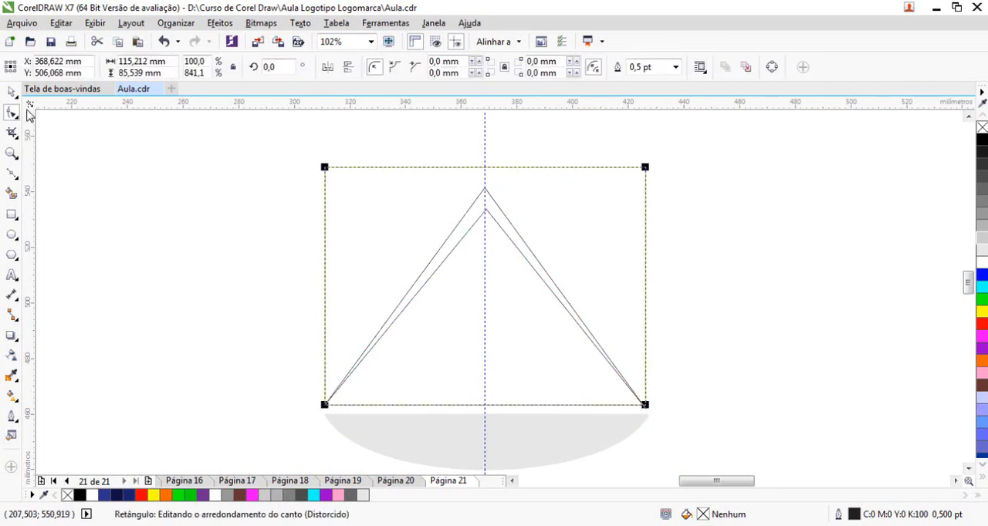
key(space)
key(Delete)
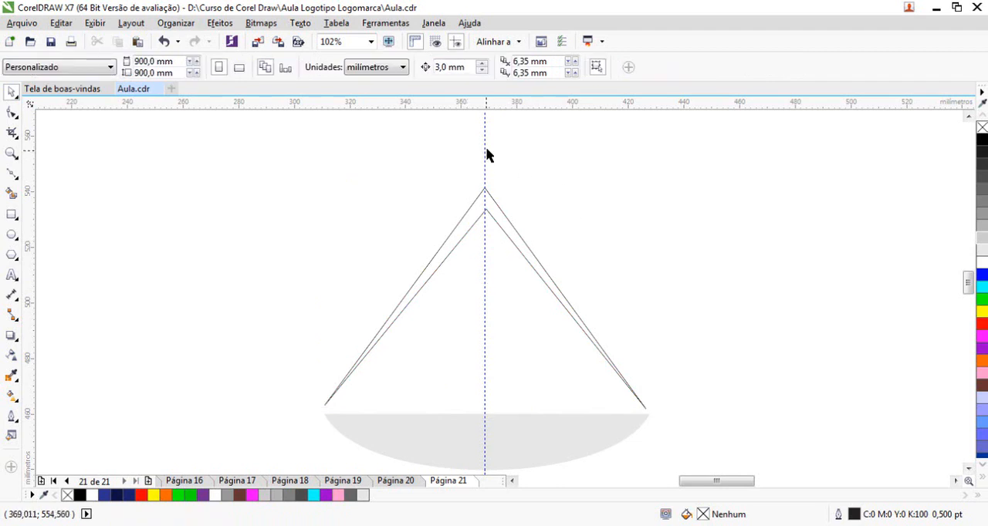
click(484, 148)
key(Delete)
Align the chevron's two lower end nodes horizontally with each other
key(space)
click(639, 401)
drag(276, 370, 673, 436)
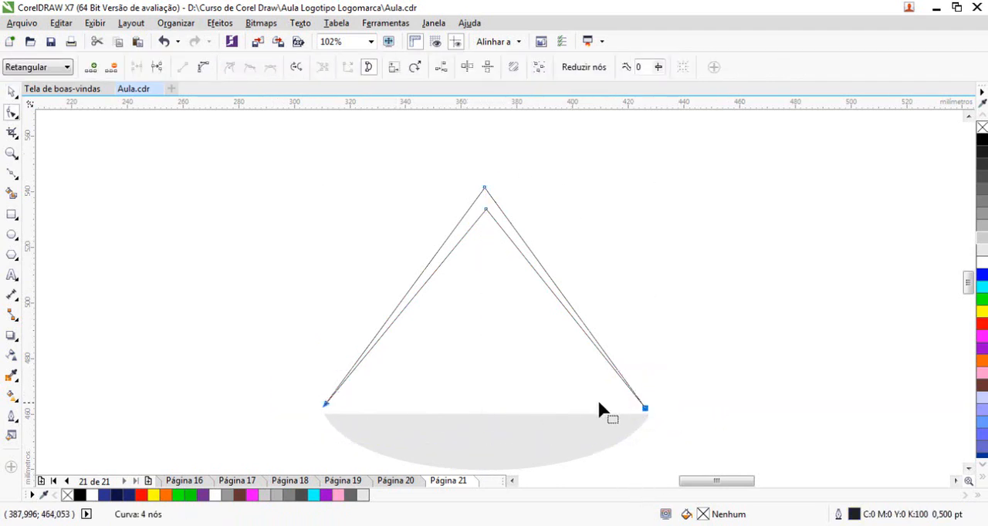
click(441, 67)
click(499, 264)
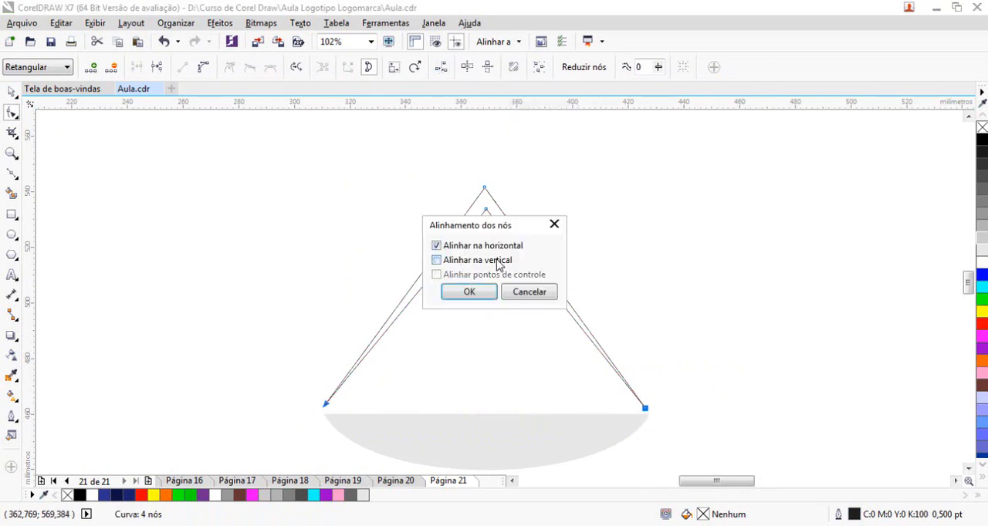
click(468, 292)
Convert all the chevron's segments to curves and bend its outer and inner edges inward on both sides
click(397, 249)
drag(248, 141, 753, 451)
click(202, 68)
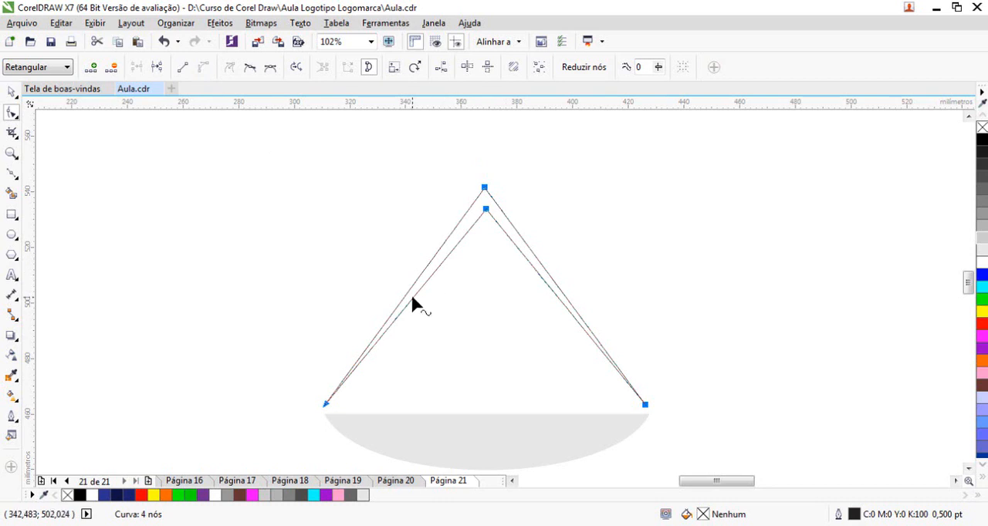
mouse_move(417, 288)
mouse_down()
mouse_move(427, 301)
mouse_move(416, 290)
mouse_move(421, 280)
mouse_move(428, 296)
mouse_move(429, 287)
mouse_up()
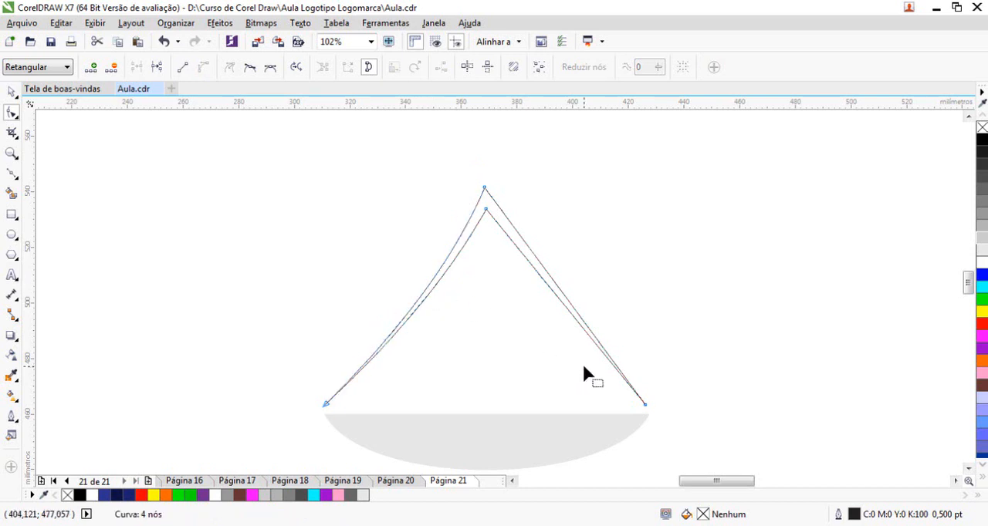
mouse_move(554, 295)
mouse_down()
mouse_move(549, 304)
mouse_move(563, 297)
mouse_up()
click(560, 290)
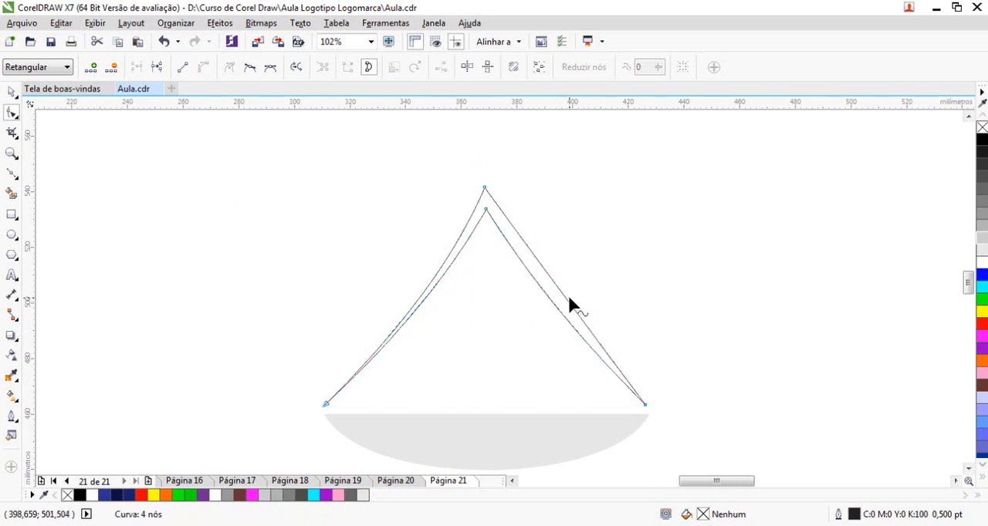
drag(566, 302, 564, 306)
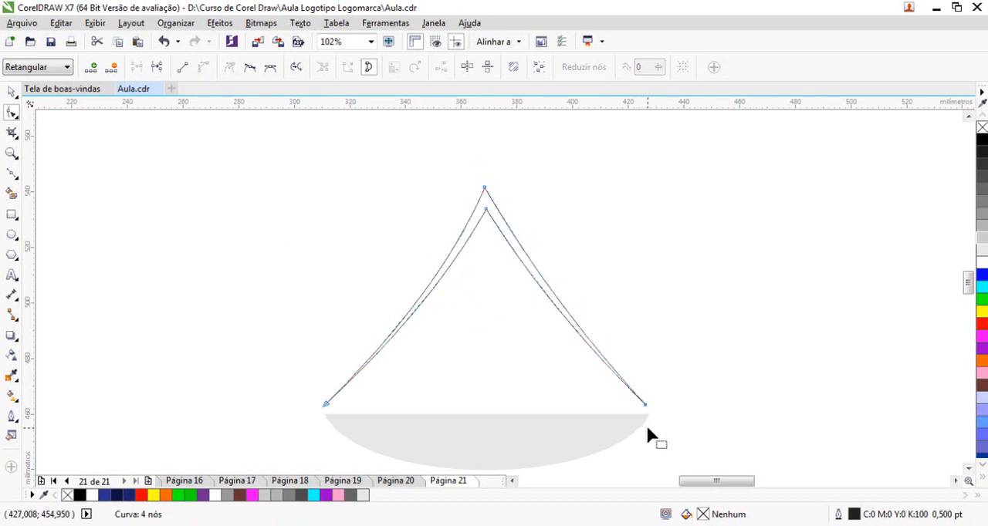
Fine-tune the curvature of the chevron's right arm with the control handles of its lower end node
scroll(495, 216, up, 1)
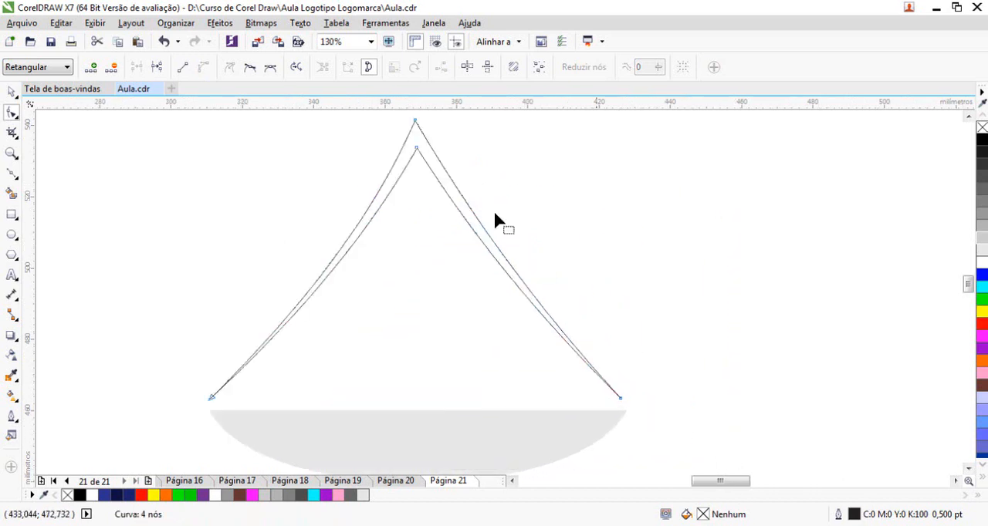
click(416, 123)
drag(536, 313, 534, 320)
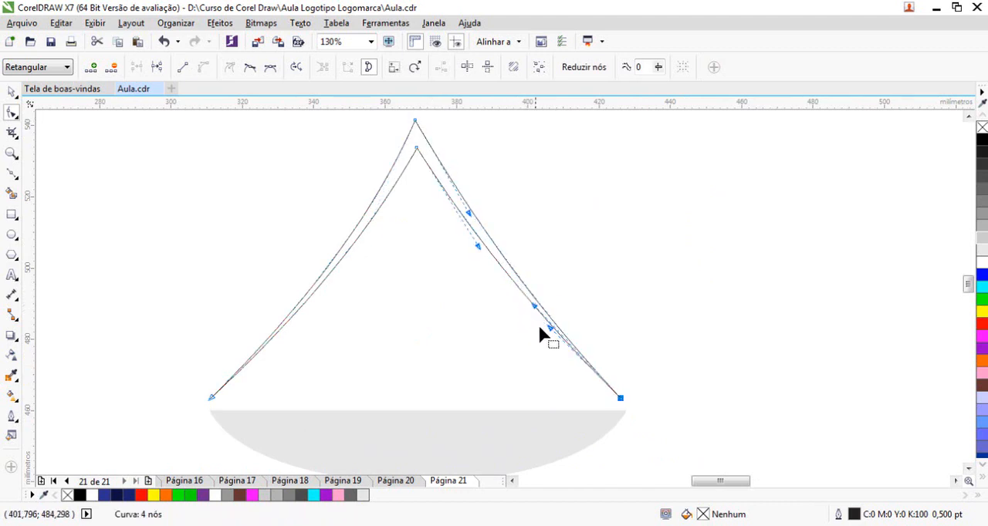
Refine the curvature of the chevron's right arm with the handles on its inner edge and at the outer apex node
drag(534, 306, 513, 294)
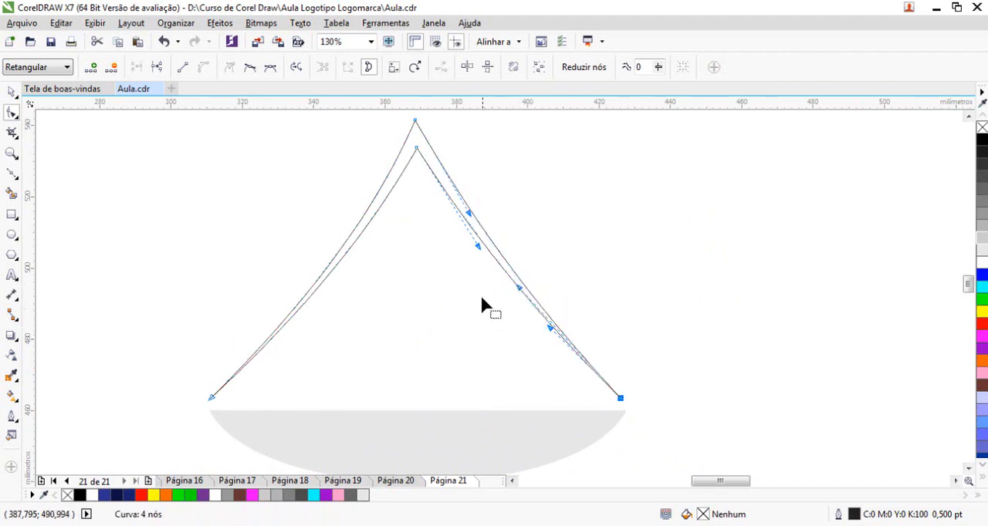
click(468, 210)
drag(467, 210, 463, 210)
scroll(463, 217, up, 3)
scroll(517, 244, down, 3)
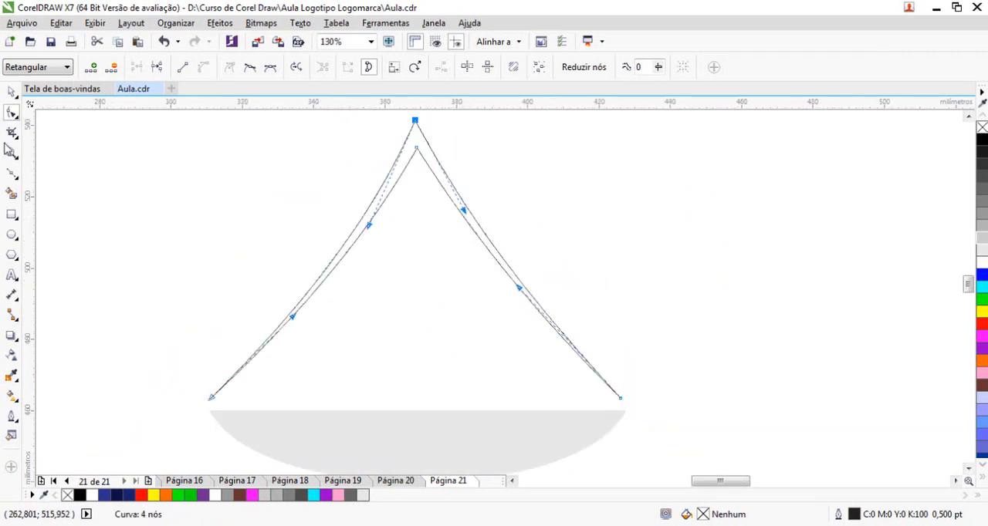
click(12, 93)
click(349, 203)
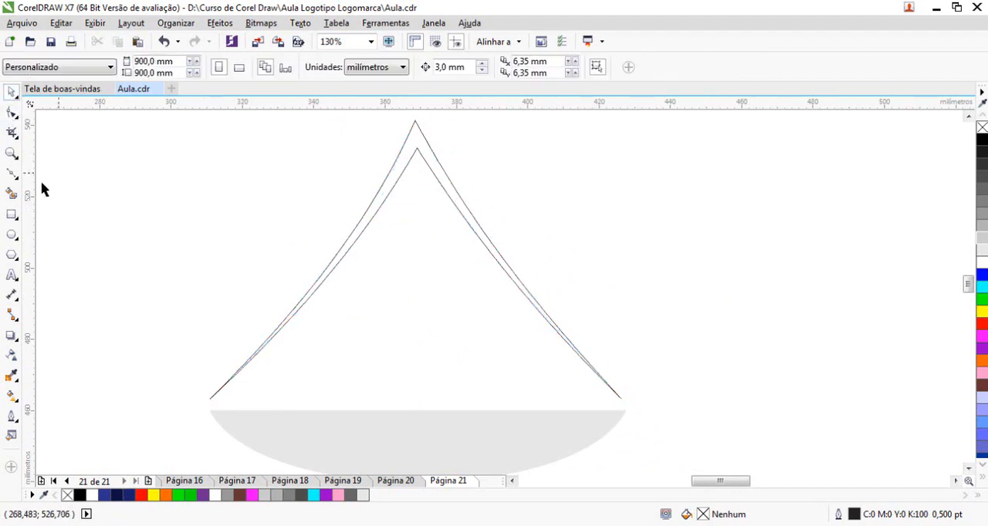
Draw a closed narrow spike about 64 mm long and 2 mm wide, running down from the chevron's inner apex to a point
click(11, 173)
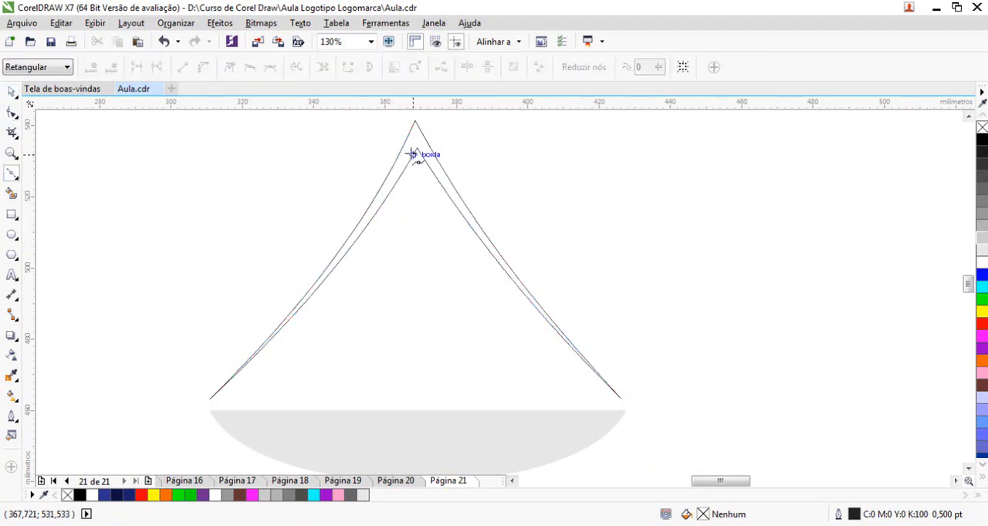
click(413, 155)
click(417, 371)
click(421, 154)
scroll(420, 153, up, 4)
click(467, 154)
click(433, 166)
click(430, 214)
Convert the spike's long sides to curves and bend them inward toward its pointed tip
click(12, 114)
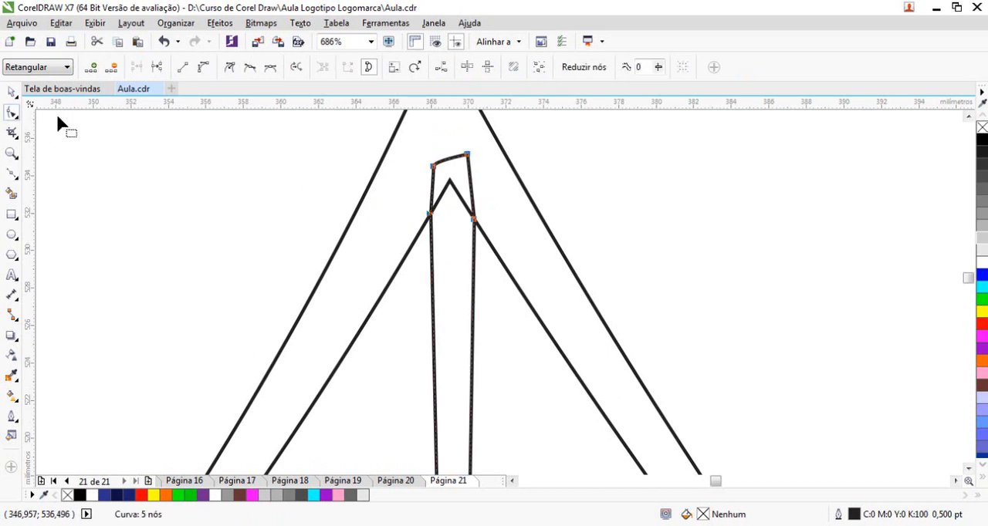
scroll(488, 269, down, 4)
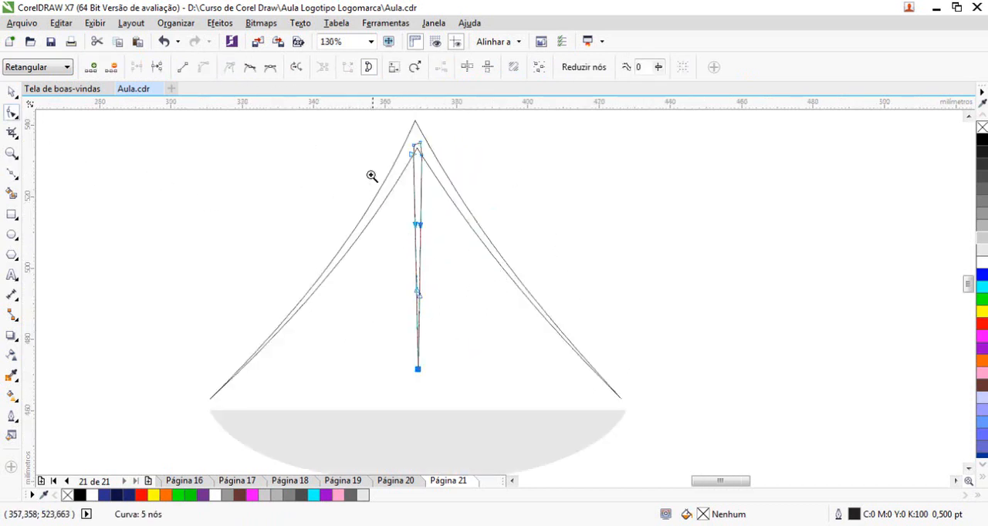
scroll(375, 188, up, 2)
drag(498, 307, 478, 260)
scroll(478, 349, up, 3)
drag(474, 330, 487, 307)
scroll(532, 254, down, 5)
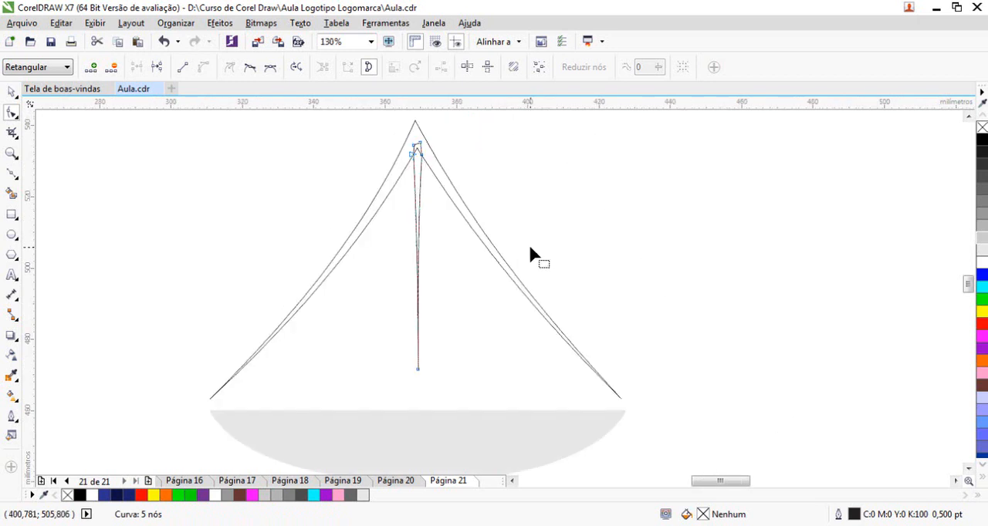
Weld the central spike and the chevron into a single shape
click(11, 92)
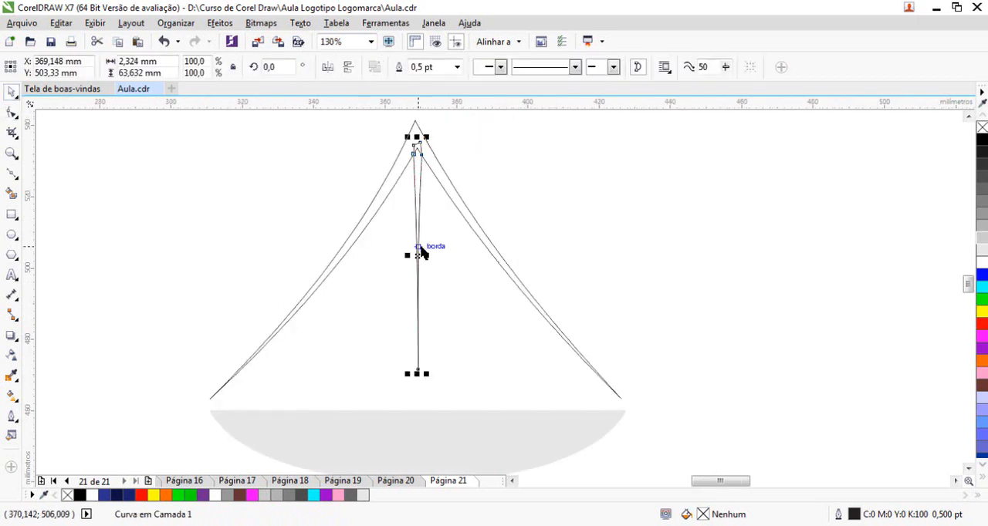
shift+click(452, 202)
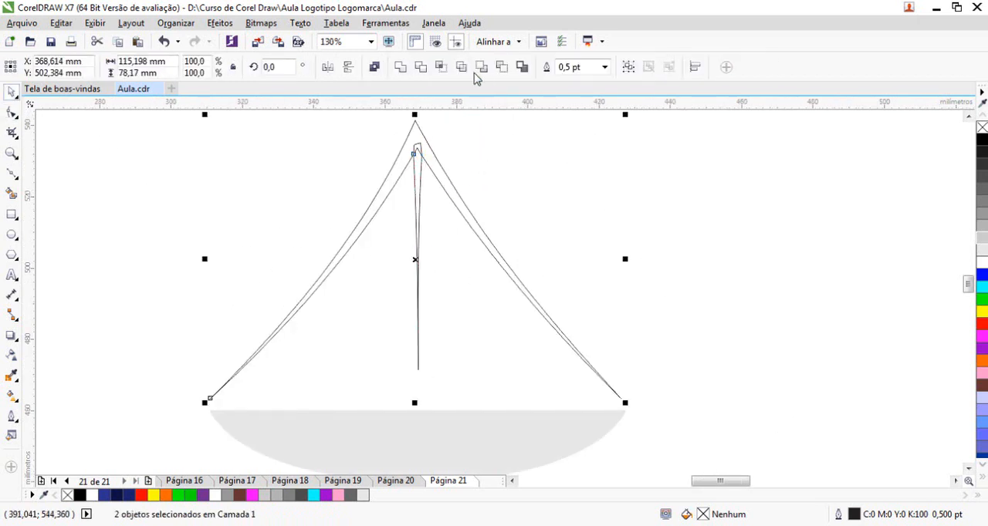
click(401, 69)
click(581, 214)
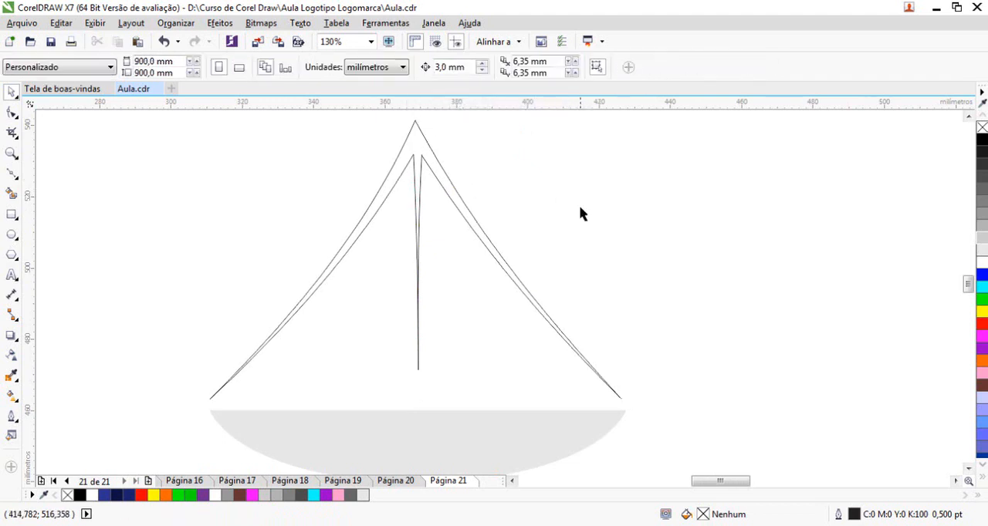
Extend the spike's tip slightly downward and adjust the handles of its long sides so they no longer overlap
key(F10)
click(415, 268)
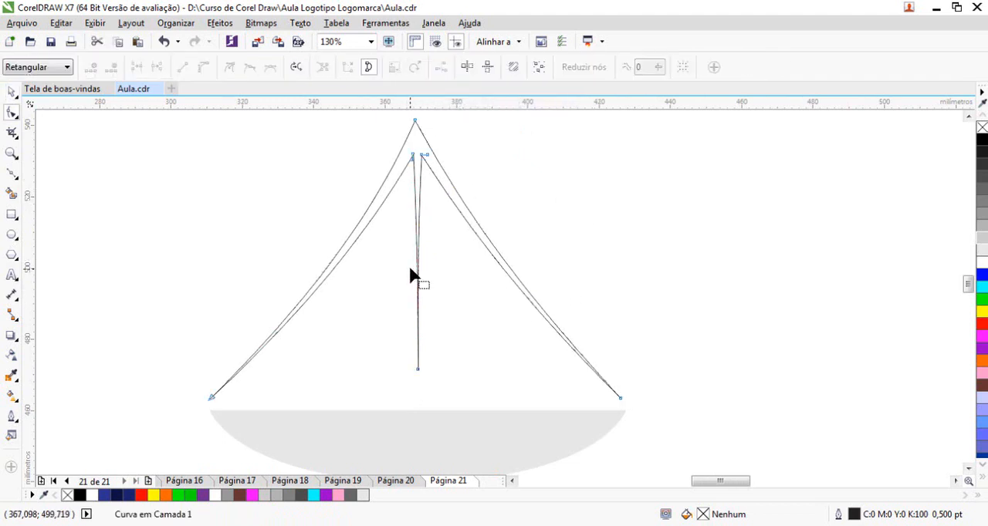
drag(417, 369, 416, 382)
key(F2)
drag(399, 286, 432, 324)
mouse_move(518, 281)
mouse_down()
mouse_move(507, 288)
mouse_move(518, 286)
mouse_up()
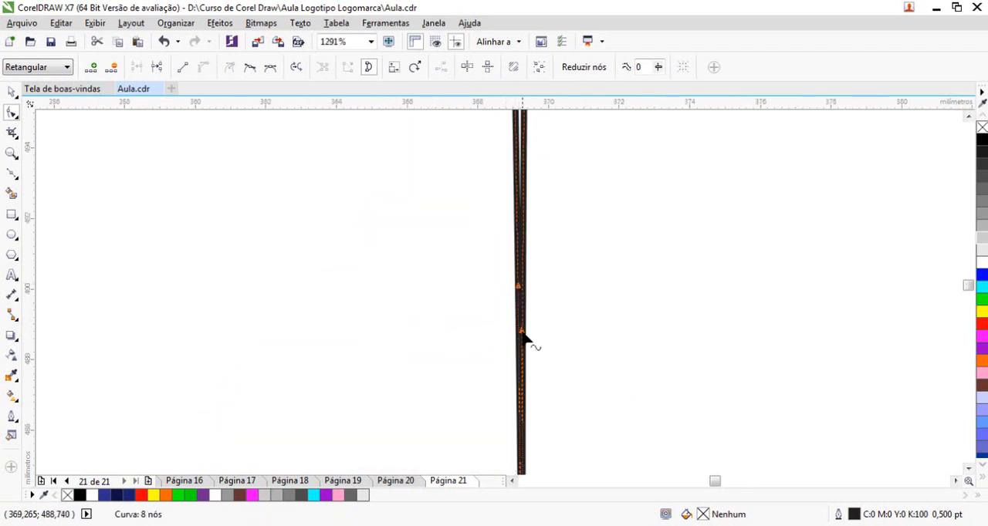
drag(521, 334, 511, 335)
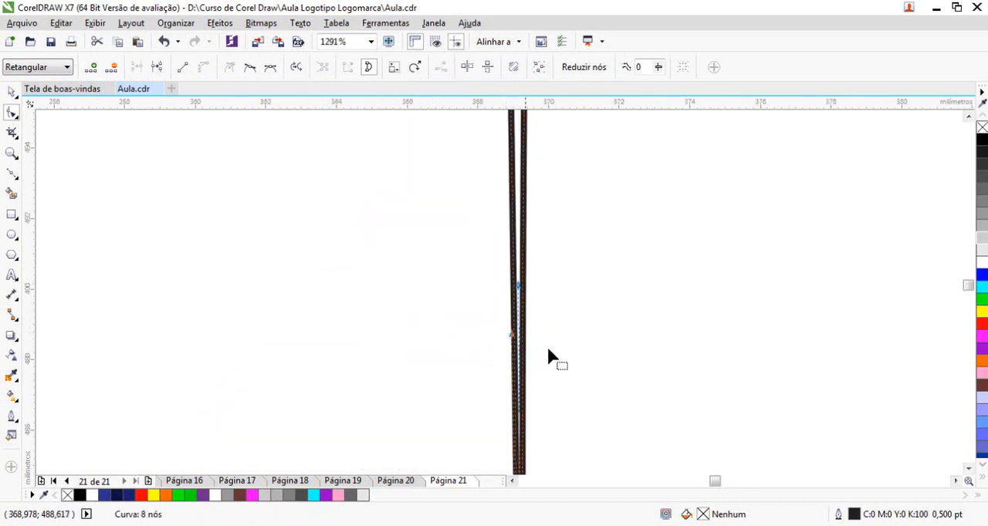
Fill the welded shape with light grey #CCCCCC and remove its outline
right_click(430, 270)
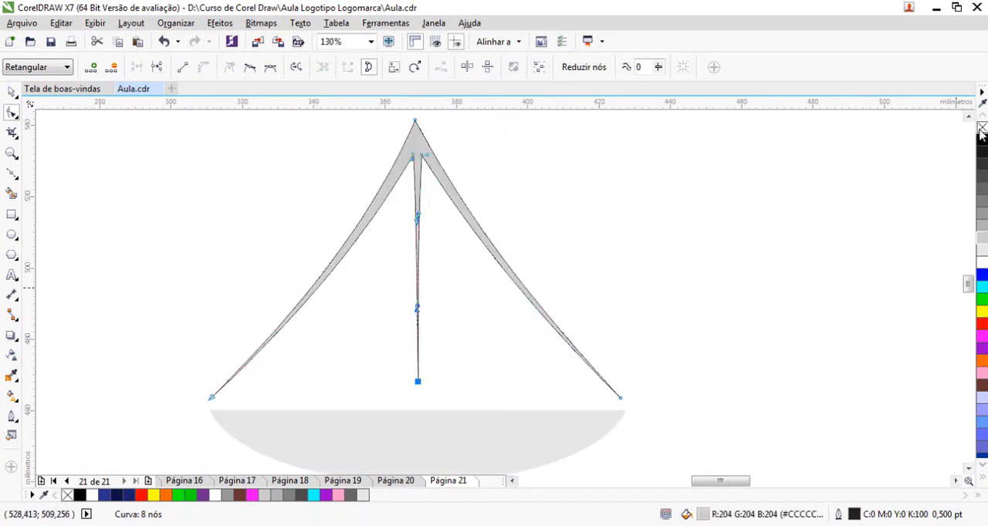
click(11, 92)
click(430, 276)
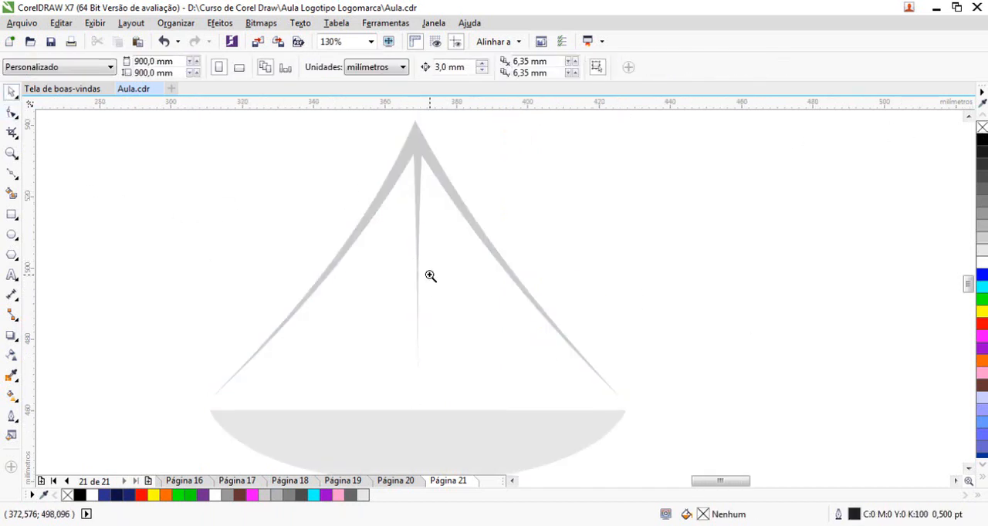
scroll(487, 329, down, 4)
scroll(476, 330, up, 3)
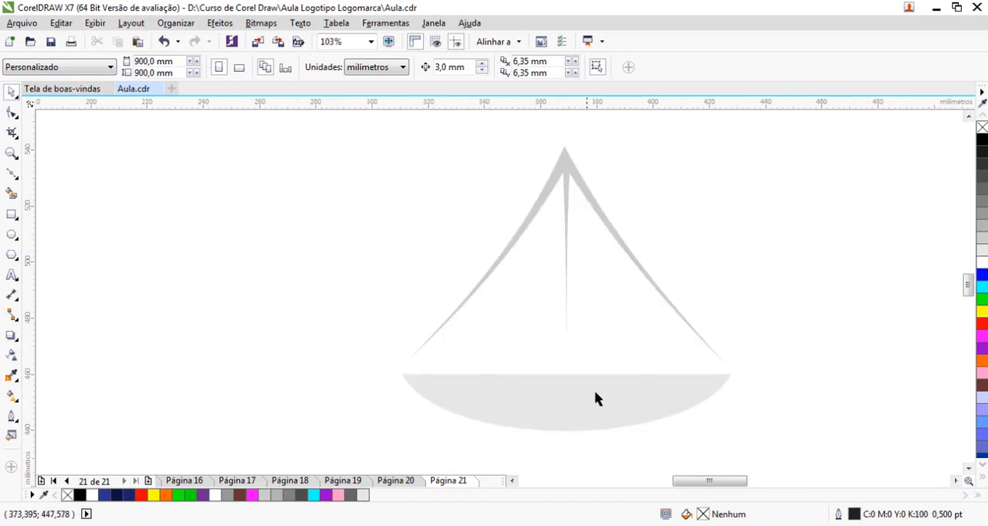
Recolour the bowl with the same light grey #CCCCCC as the welded chevron shape
click(595, 399)
click(982, 239)
click(983, 238)
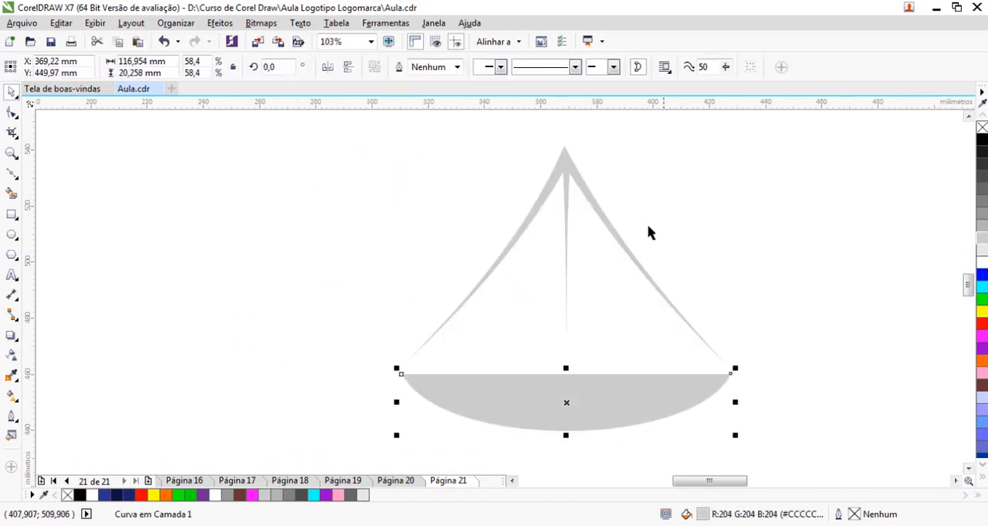
shift+click(567, 169)
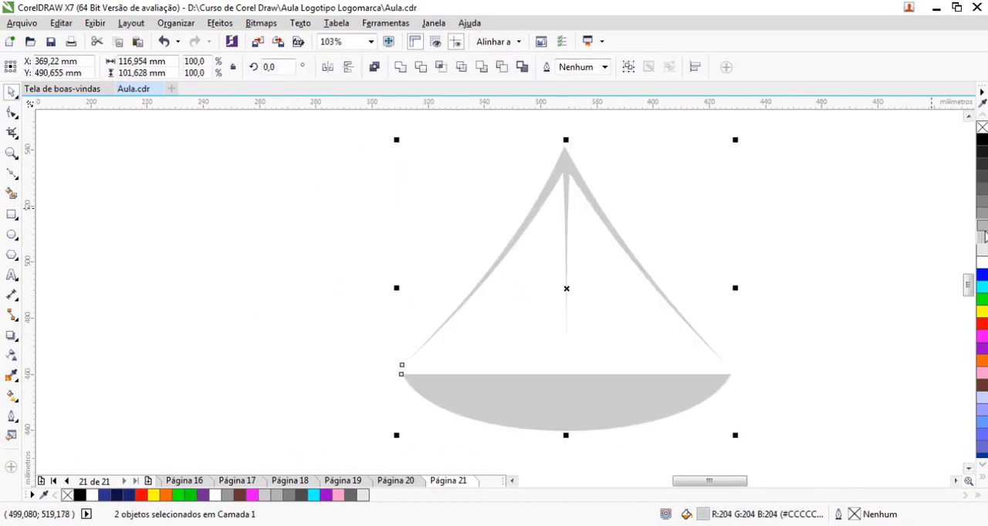
click(584, 194)
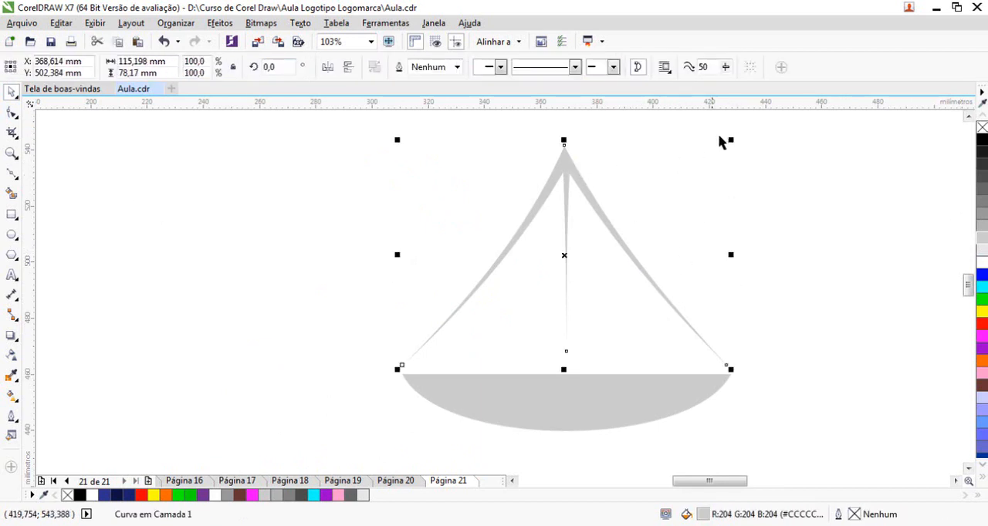
Shrink the chevron shape about its centre and raise its two inner notch nodes toward the apex to thin the arms
drag(731, 139, 697, 166)
click(651, 190)
key(F2)
drag(502, 157, 610, 230)
key(F10)
click(600, 264)
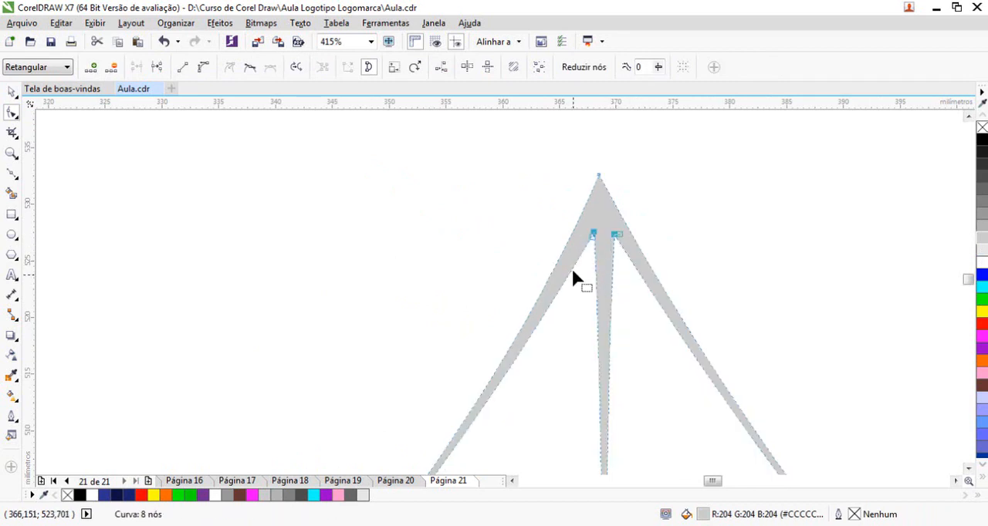
key(F3)
click(11, 93)
click(364, 239)
key(F2)
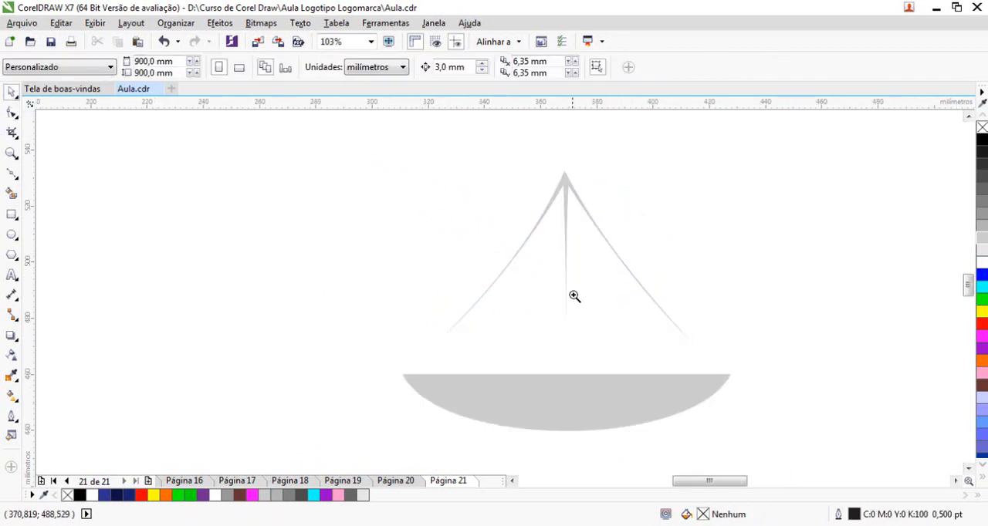
Shrink the bowl about its centre to about 96 mm wide and move it up close beneath the chevron
key(F3)
click(405, 272)
click(540, 348)
key(F10)
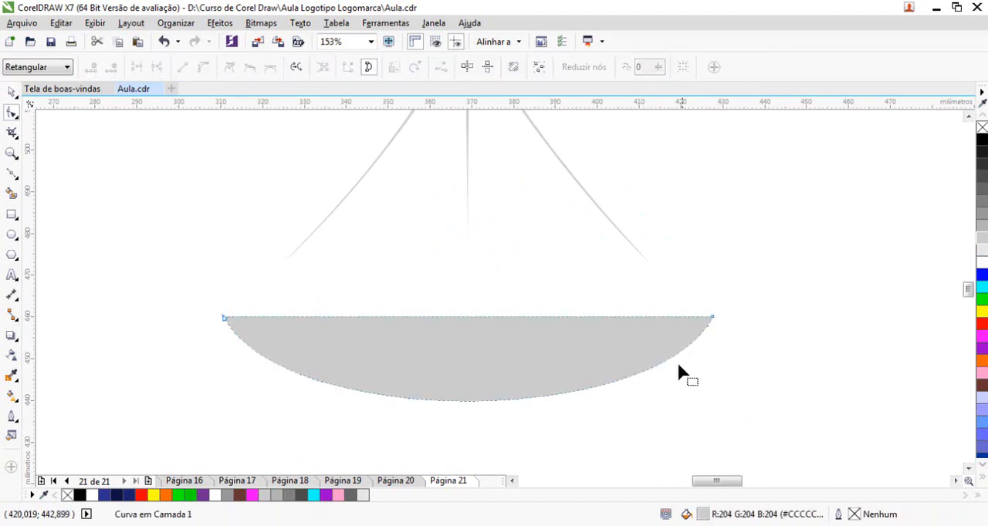
click(12, 92)
drag(718, 406, 672, 397)
drag(550, 358, 551, 323)
key(Escape)
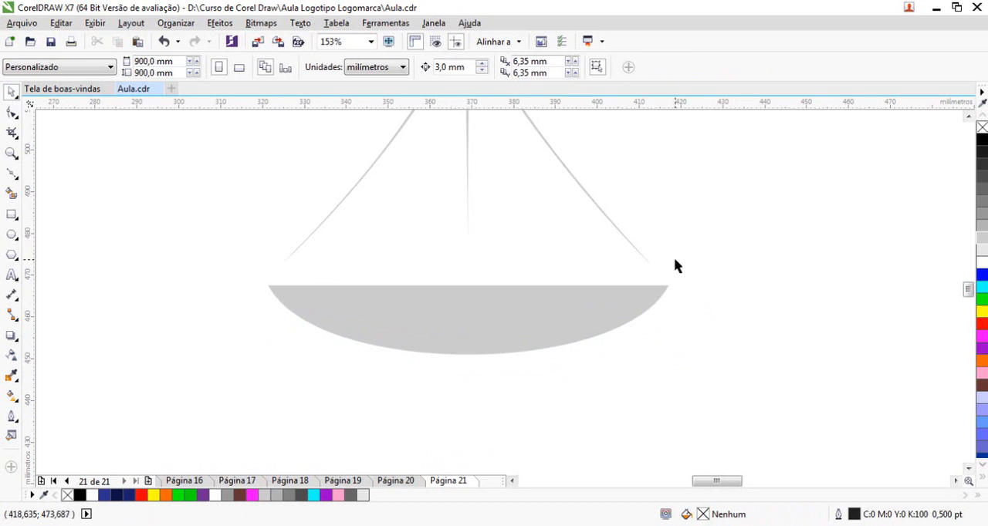
Group the chevron and bowl and enlarge the group about its centre to 133%, about 127 mm wide
scroll(446, 286, down, 4)
drag(193, 173, 628, 412)
drag(388, 124, 701, 382)
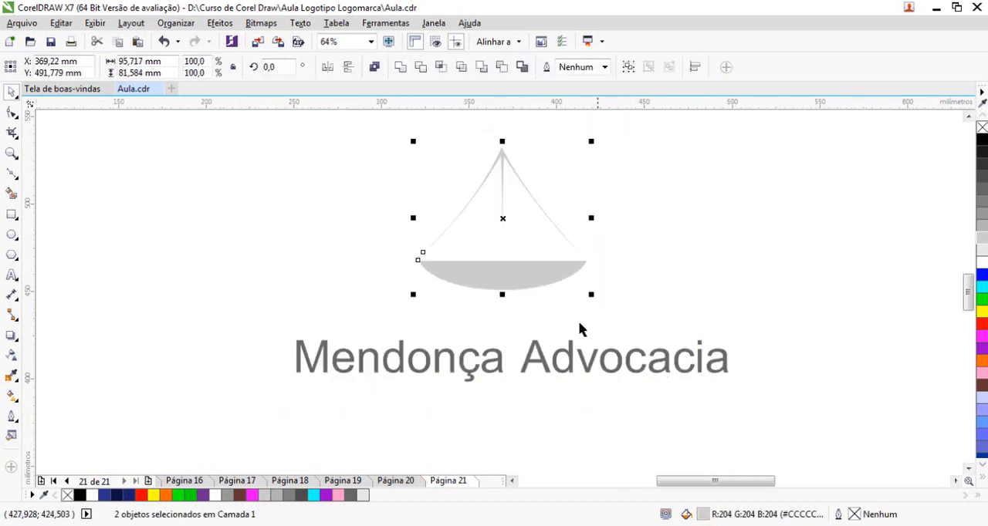
drag(591, 296, 618, 319)
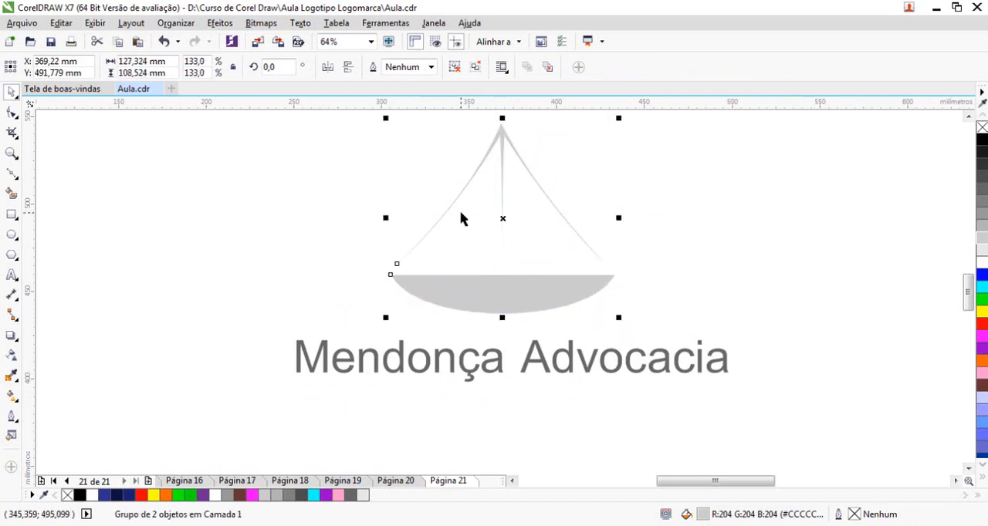
click(379, 367)
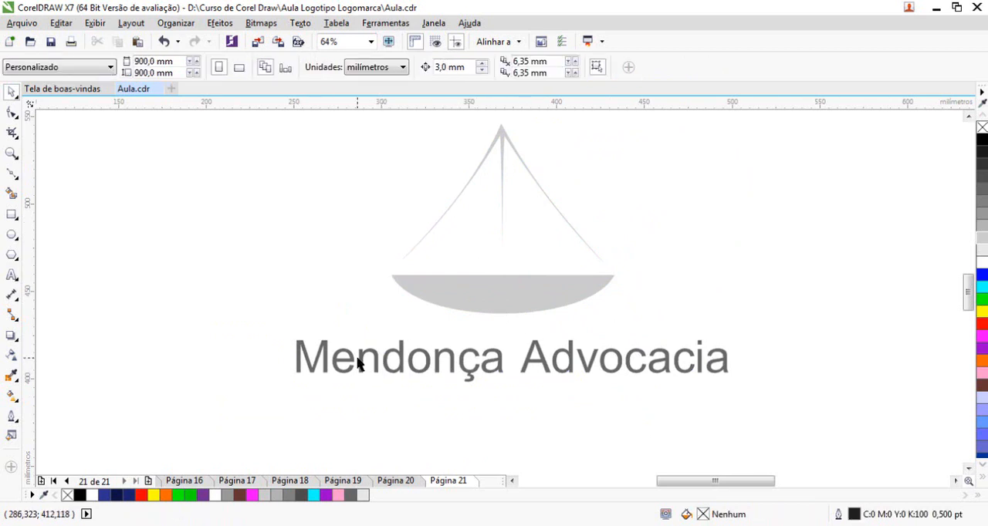
Try other colours on the "Mendonça Advocacia" text and settle on medium grey #808080
click(333, 362)
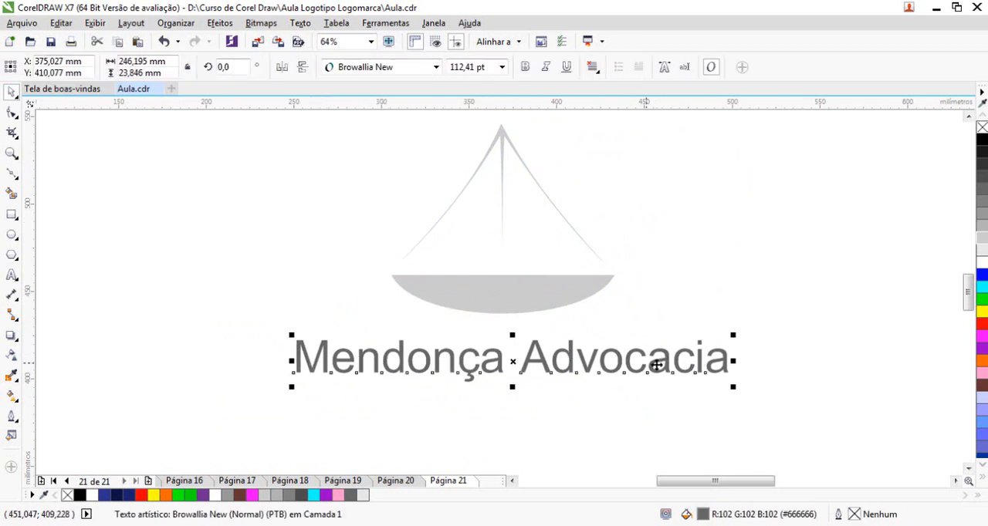
click(981, 311)
click(982, 348)
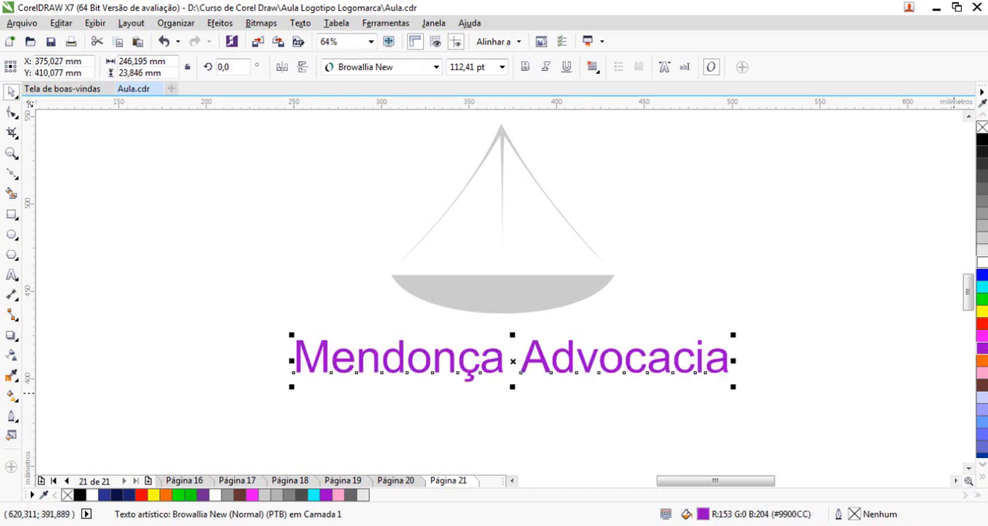
click(982, 203)
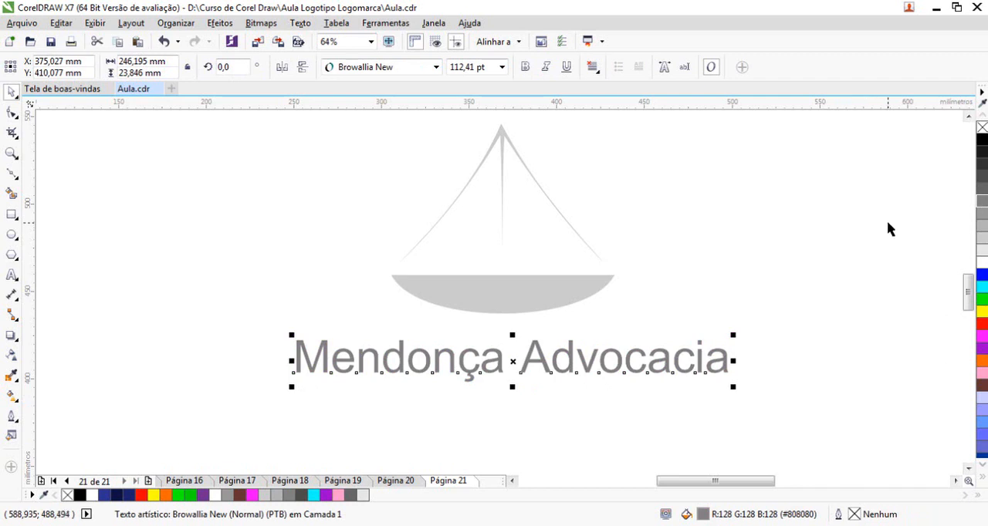
Try the Brush Script MT font on the "Mendonça Advocacia" text
click(436, 67)
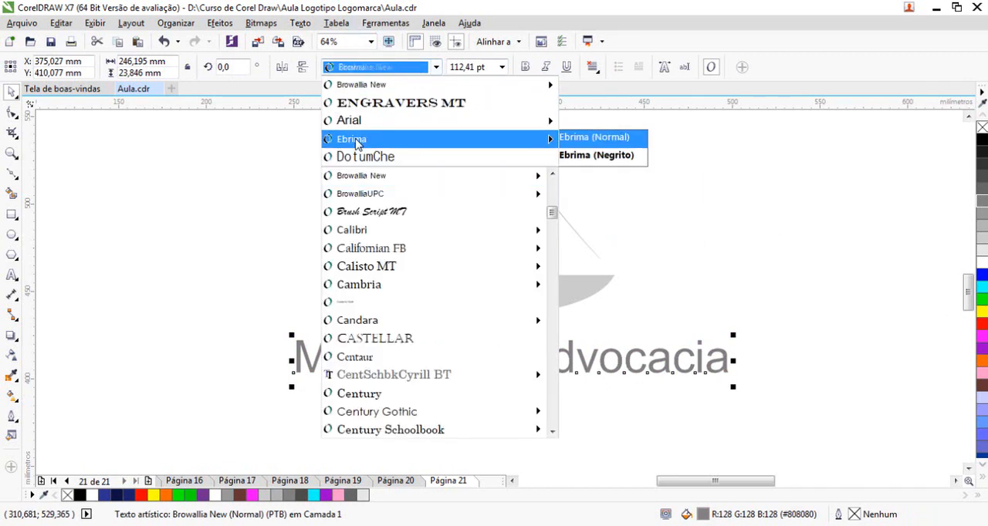
mouse_move(378, 267)
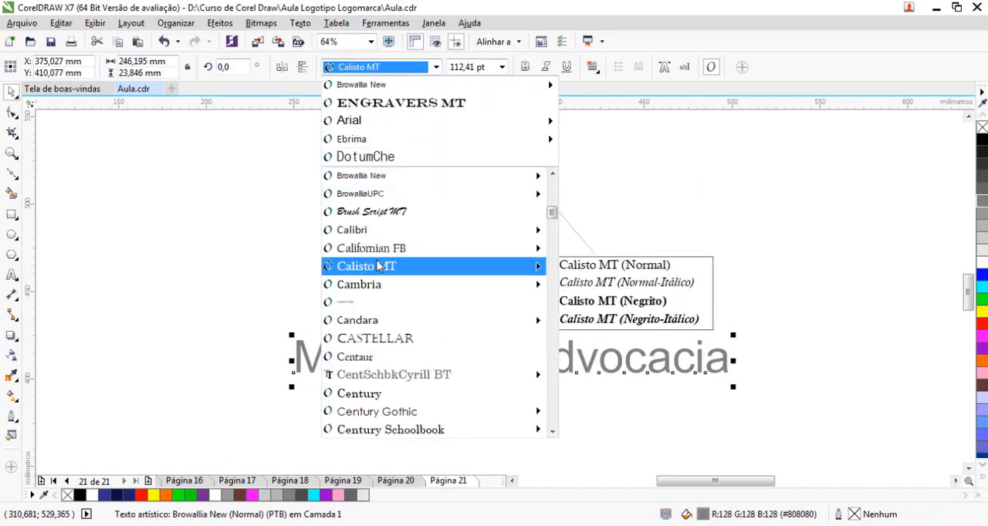
click(379, 213)
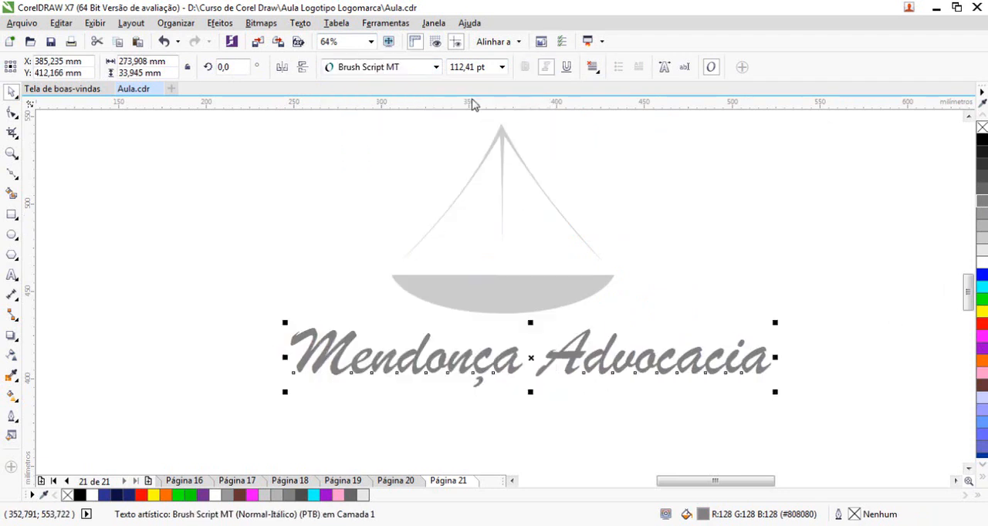
Set the font of the "Mendonça Advocacia" text to Embassy BT
click(436, 68)
mouse_move(400, 293)
scroll(401, 292, down, 3)
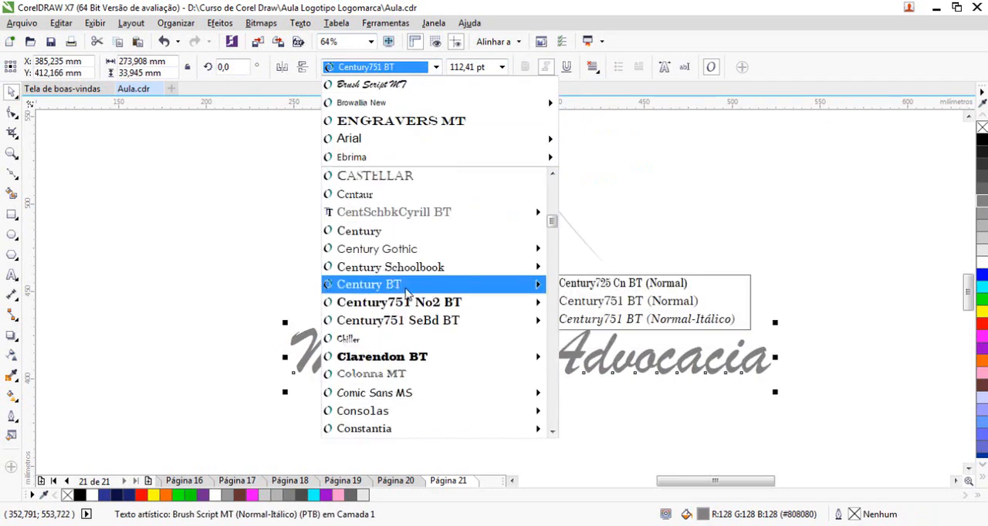
scroll(407, 291, up, 2)
scroll(407, 289, down, 4)
scroll(407, 288, down, 8)
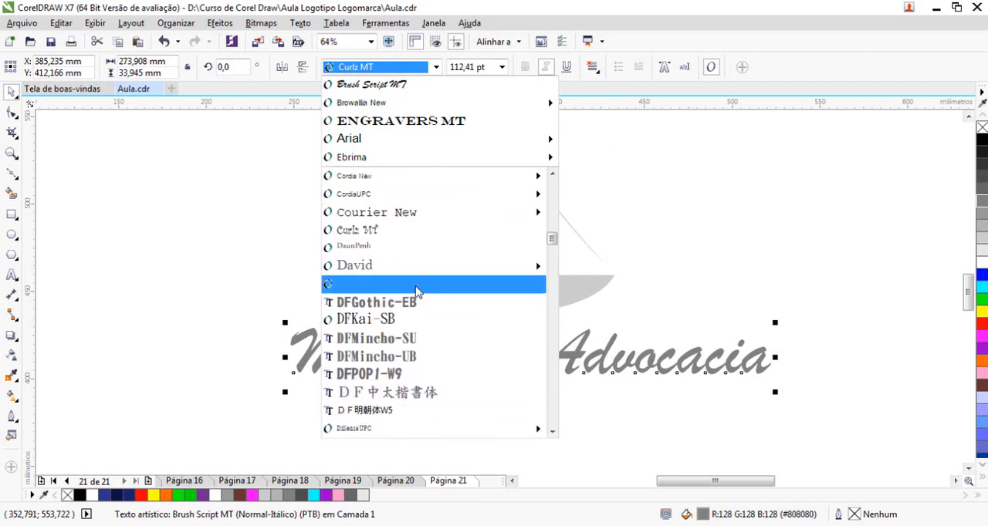
mouse_move(421, 354)
click(410, 393)
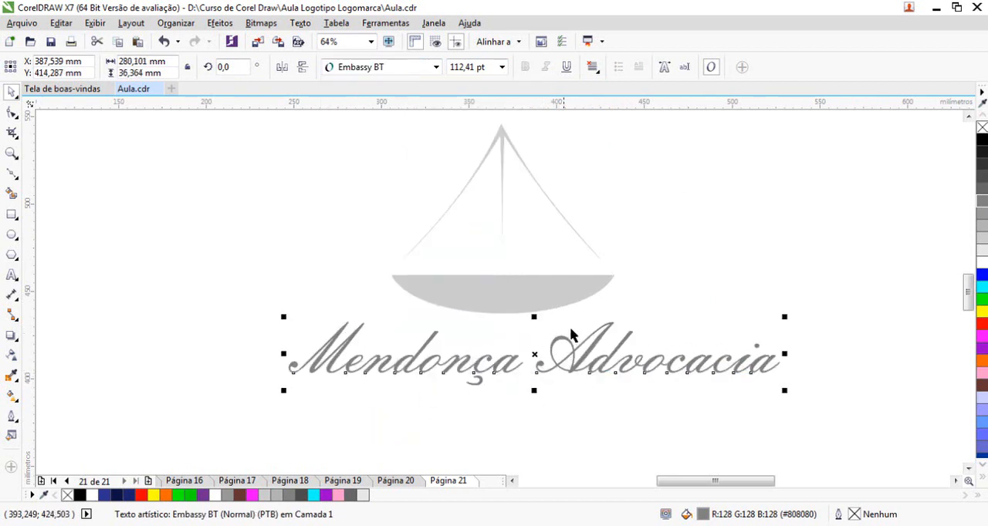
Shrink the scale-pan symbol about its centre to about 72 mm wide and recolour it medium-light grey #B3B3B3
click(549, 288)
drag(618, 317, 525, 331)
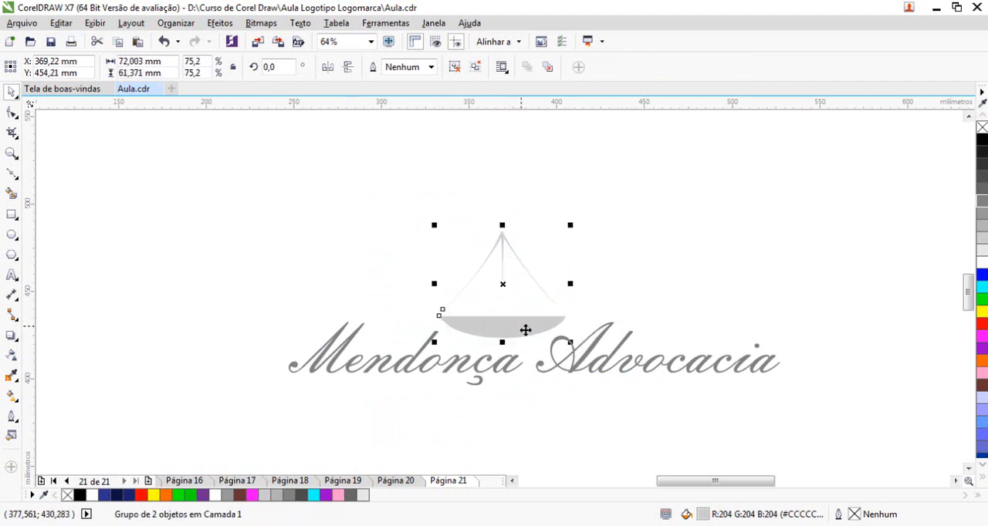
click(577, 437)
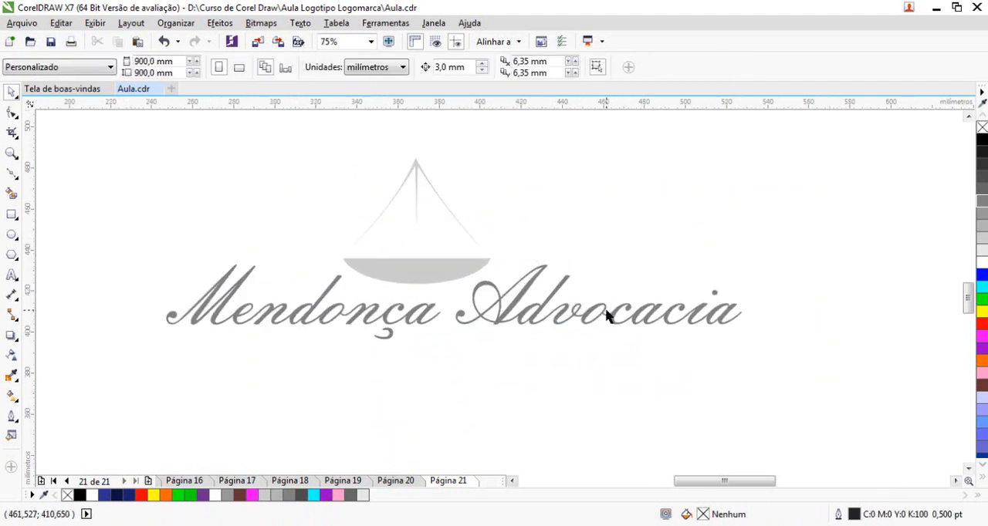
click(464, 282)
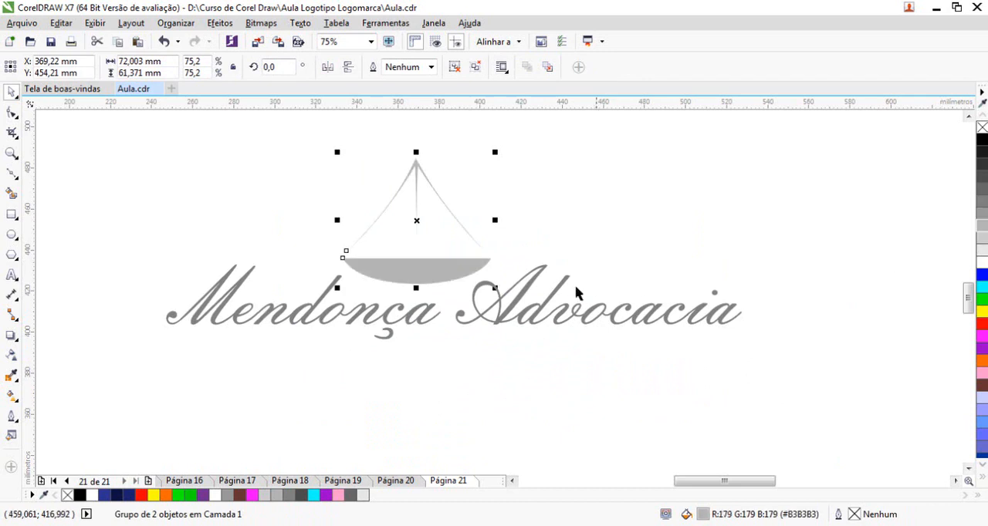
Enlarge the symbol to about 82 mm wide and lower it so the bowl overlaps the loop of the "A" in "Advocacia"
drag(444, 273, 530, 303)
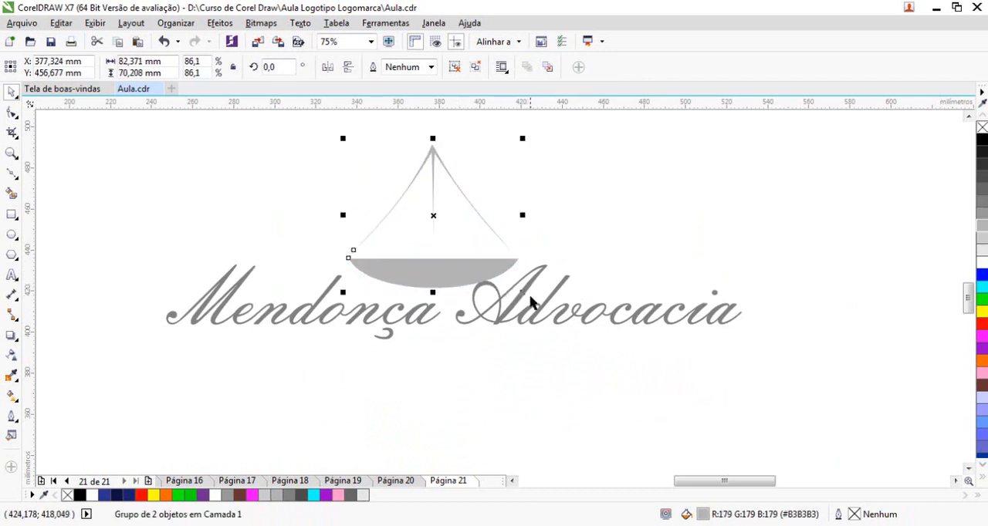
click(495, 325)
drag(306, 182, 620, 388)
drag(486, 272, 482, 295)
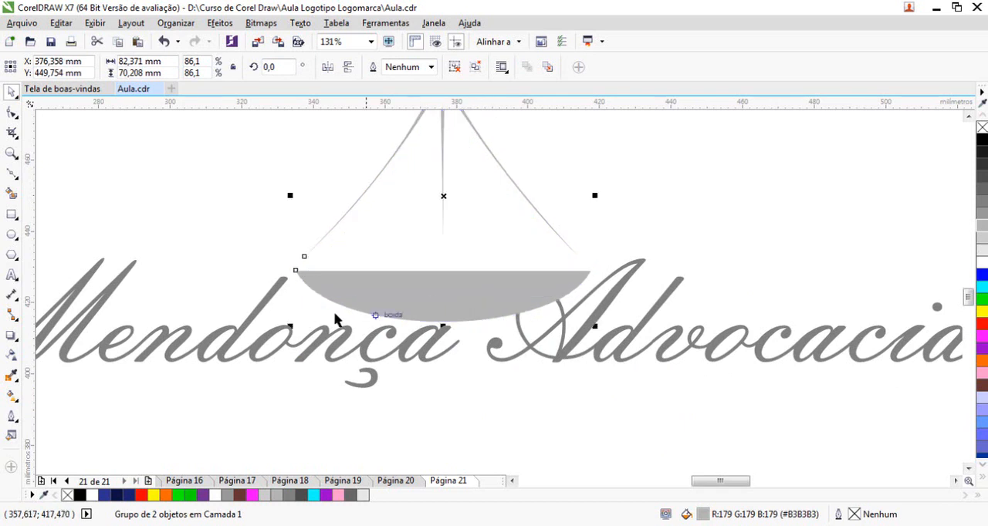
Convert the "Mendonça Advocacia" text to curves
click(563, 326)
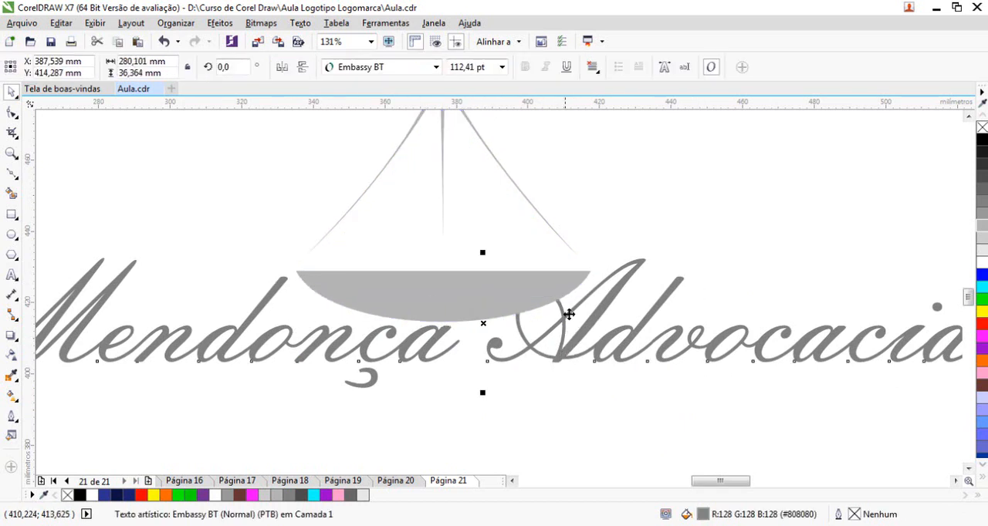
right_click(616, 292)
click(686, 287)
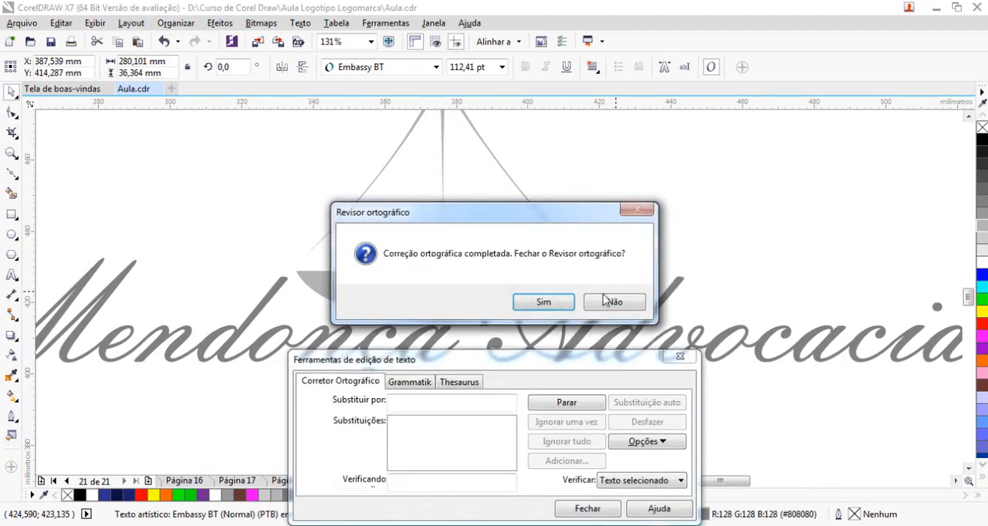
click(560, 304)
right_click(622, 288)
click(687, 274)
click(567, 347)
Send the symbol group behind the "Mendonça Advocacia" lettering
scroll(571, 365, up, 5)
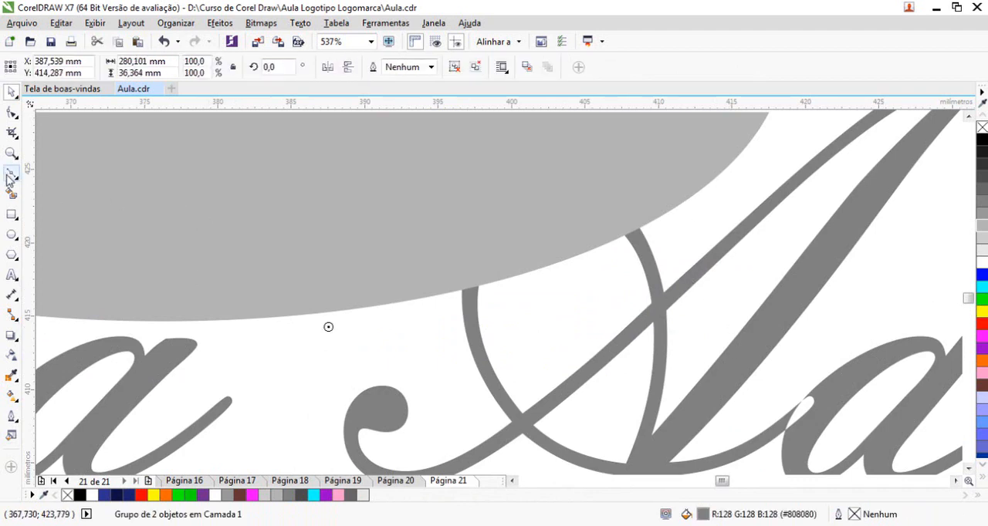
click(428, 214)
key(shift+Page_Down)
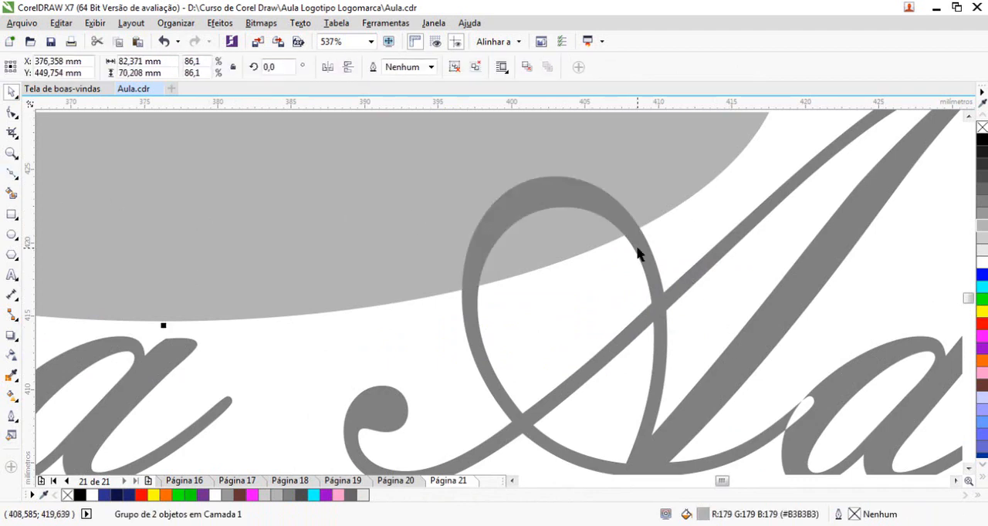
Draw a closed Bézier shape about 23 mm wide and 19 mm high around the upper loop of the "A" in "Advocacia"
click(12, 174)
click(546, 141)
click(340, 188)
click(413, 374)
click(509, 422)
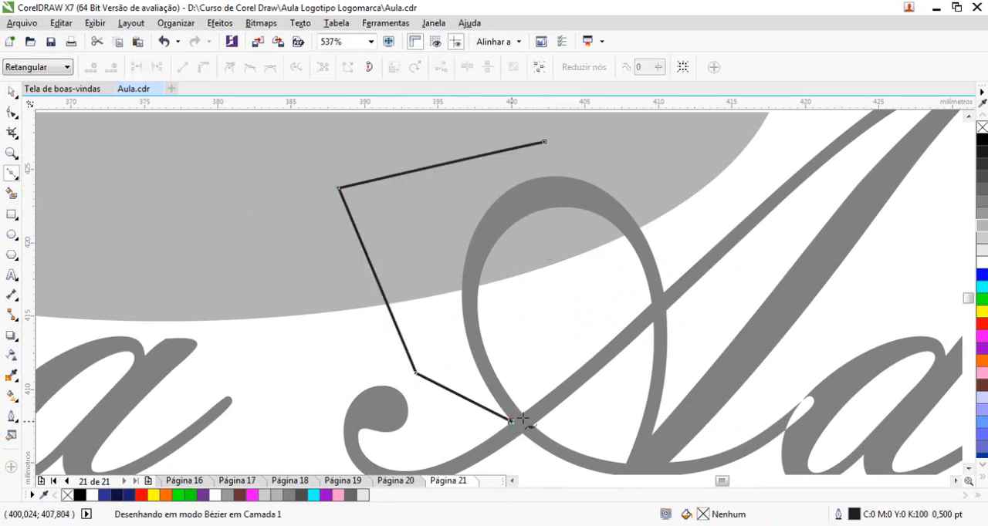
drag(678, 278, 691, 253)
click(543, 141)
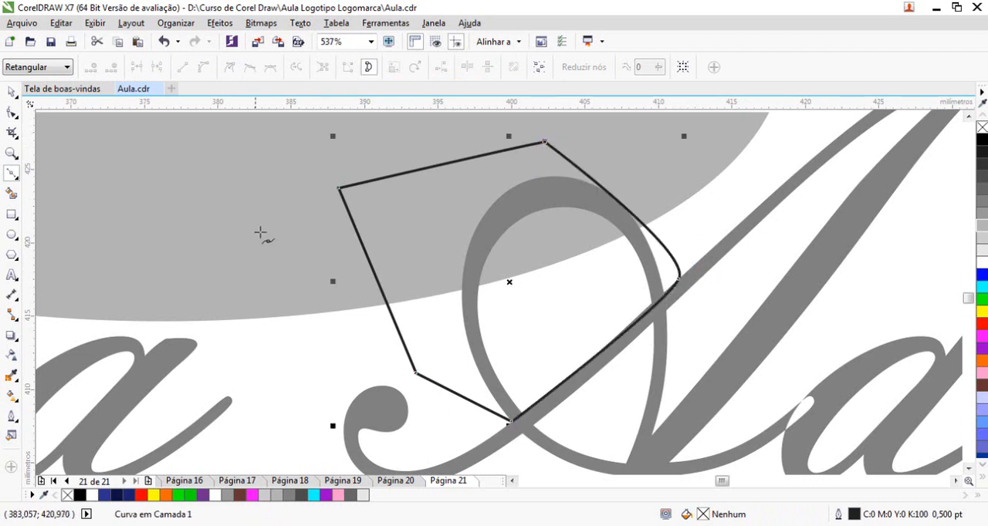
key(space)
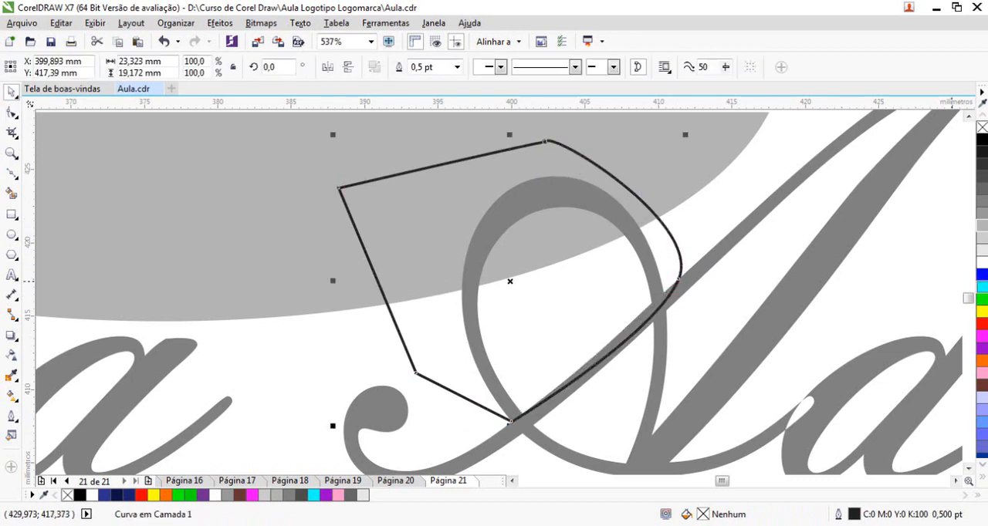
Try filling the drawn shape with red, trimming the "A" loop from the lettering with it, and deleting the shape
click(982, 226)
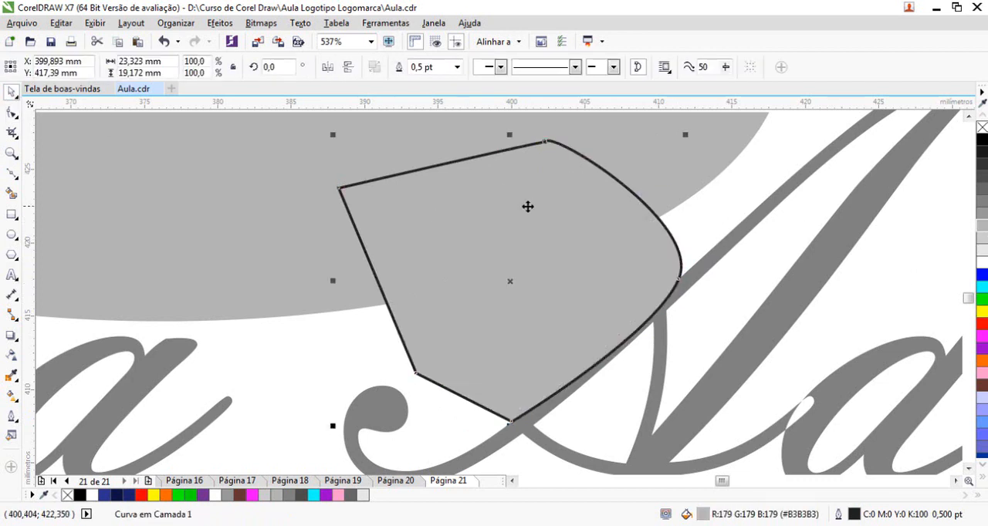
click(982, 325)
shift+click(725, 241)
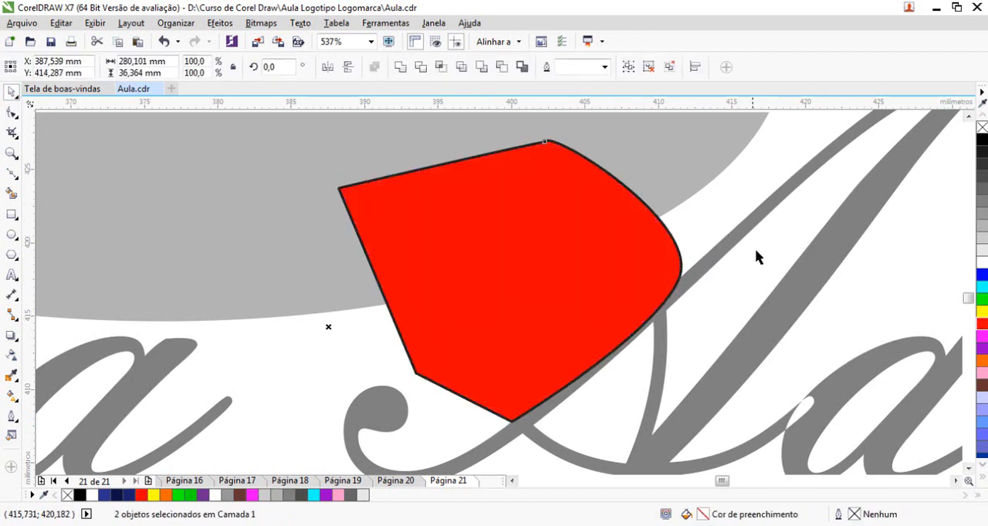
click(420, 68)
click(592, 263)
key(Delete)
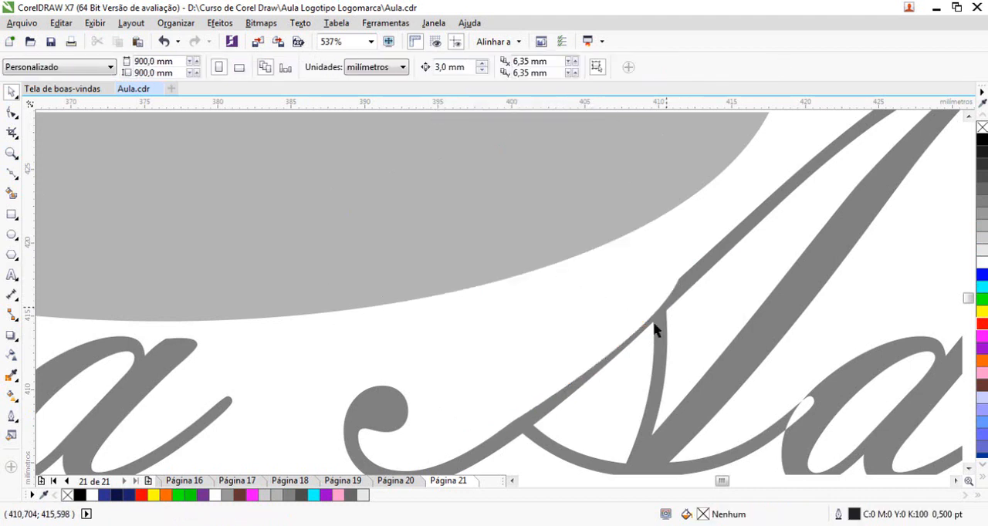
Undo the trim and try the red cutting shape without an outline, shifted slightly away from the "A" stroke
key(z)
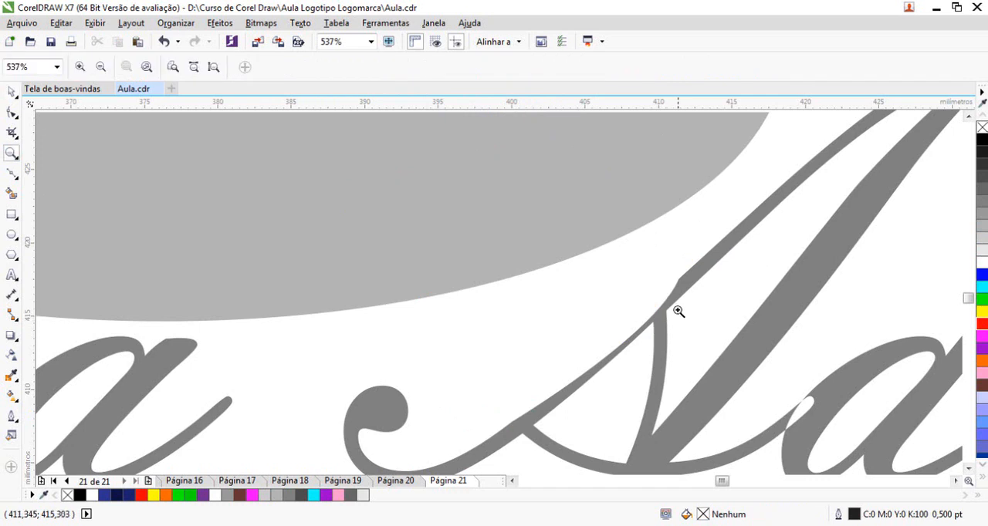
click(11, 91)
key(ctrl+z)
click(677, 264)
right_click(982, 128)
mouse_move(625, 284)
mouse_down()
mouse_move(615, 273)
mouse_move(614, 286)
mouse_move(628, 278)
mouse_up()
key(z)
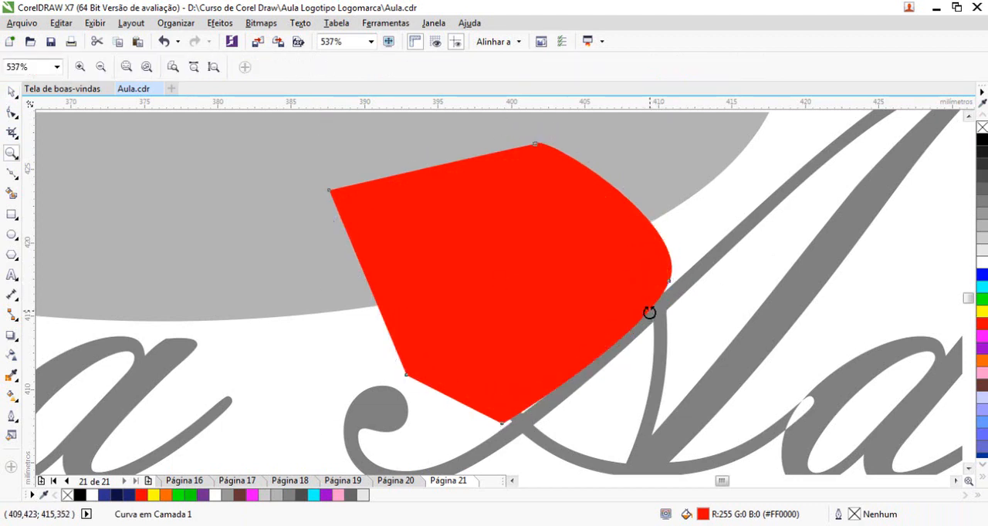
Undo the cutting shape's shift, outline removal and red fill
click(12, 112)
click(12, 91)
key(ctrl+z)
key(ctrl+z)
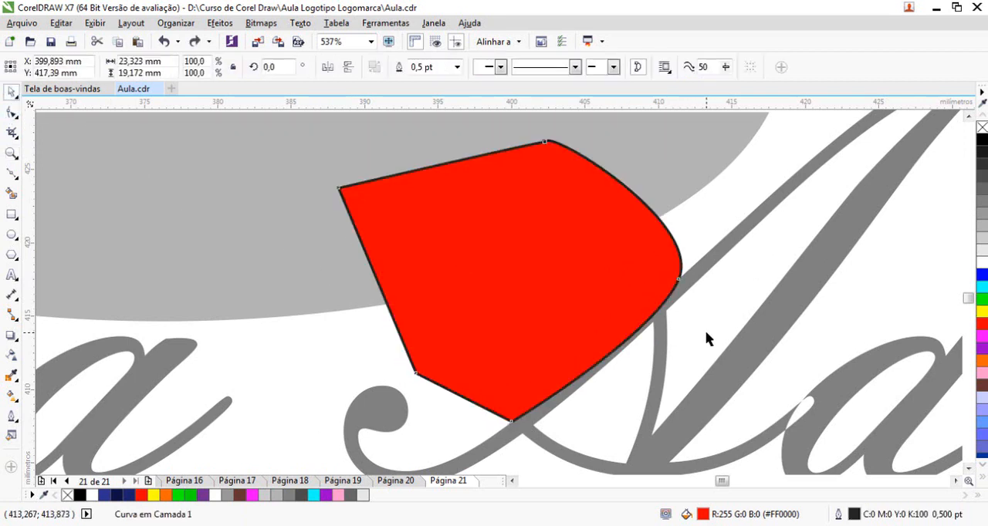
key(ctrl+z)
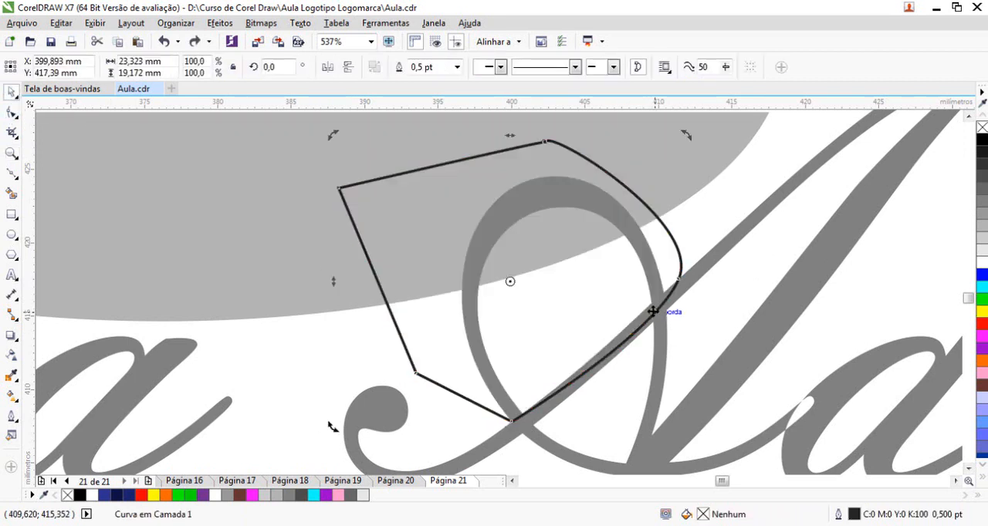
Bend the cutting shape's lower-right segment upward to follow the upper edge of the "A"'s thin diagonal stroke
key(F10)
drag(646, 327, 648, 308)
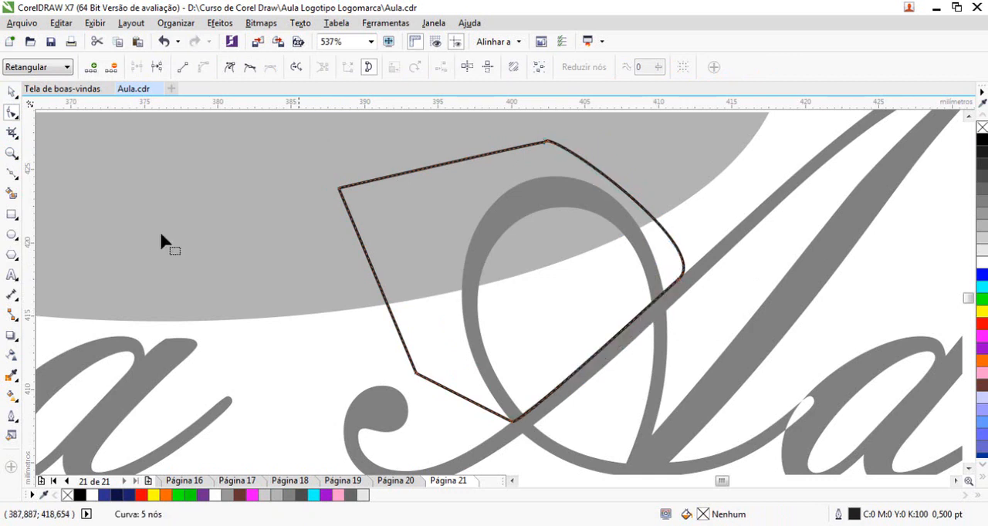
click(12, 92)
Trim the "A" loop from the lettering with the cutting shape and delete that shape
shift+click(633, 209)
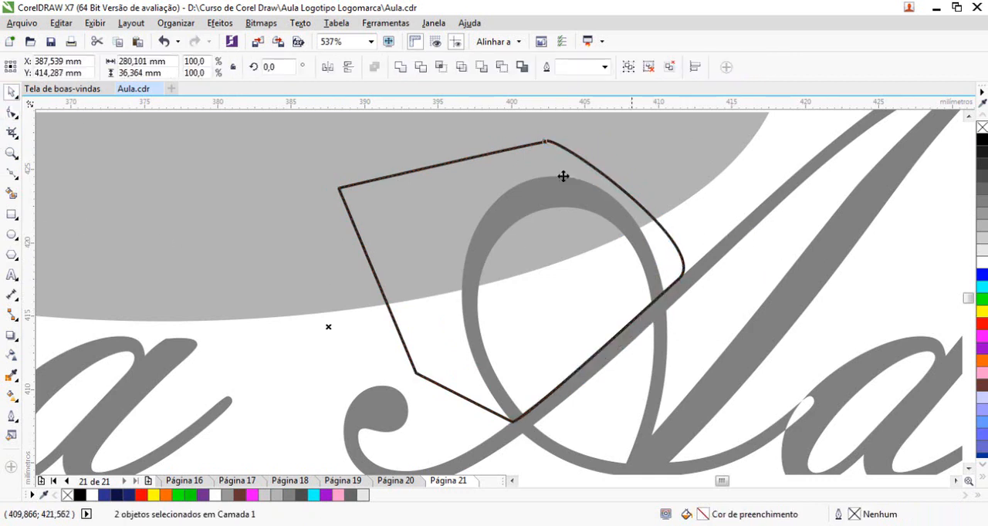
click(420, 68)
click(669, 244)
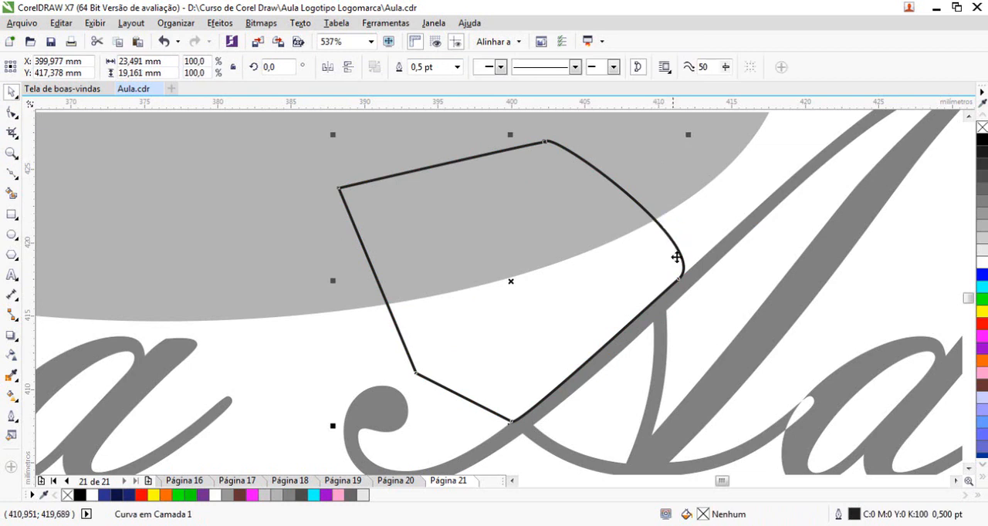
key(Delete)
click(535, 206)
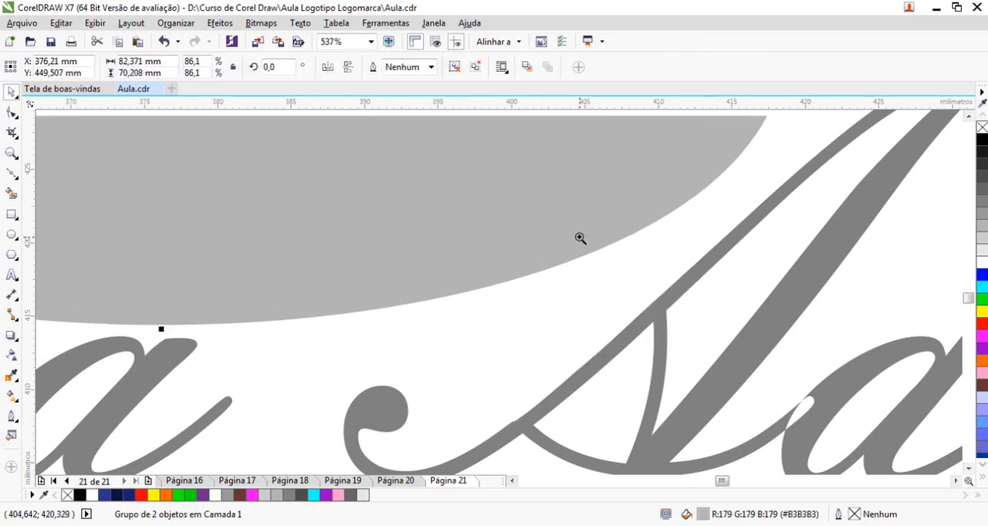
Examine the letter joins in "Mendonça" and the trimmed "A" and its neighbouring letters in "Advocacia" close up
scroll(580, 239, down, 4)
click(265, 253)
scroll(343, 319, up, 2)
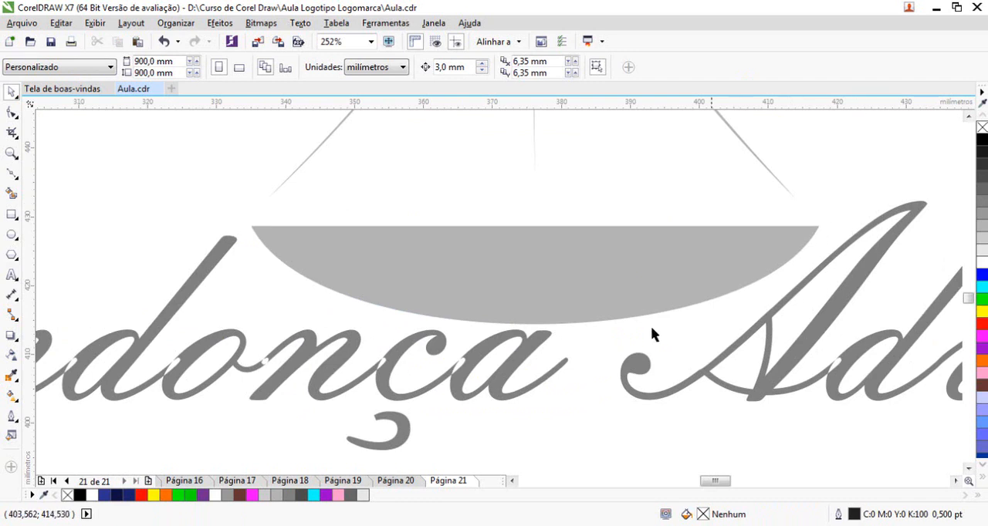
scroll(389, 375, up, 6)
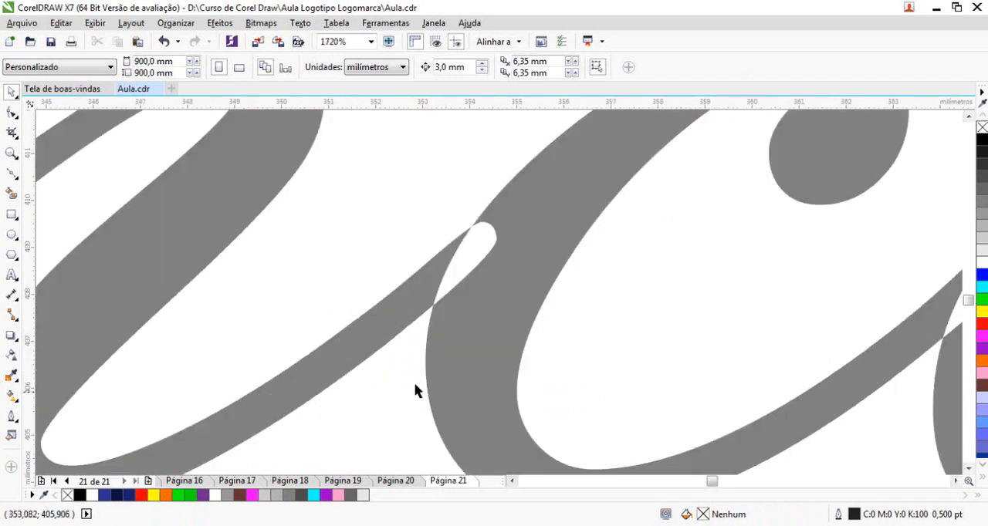
click(474, 265)
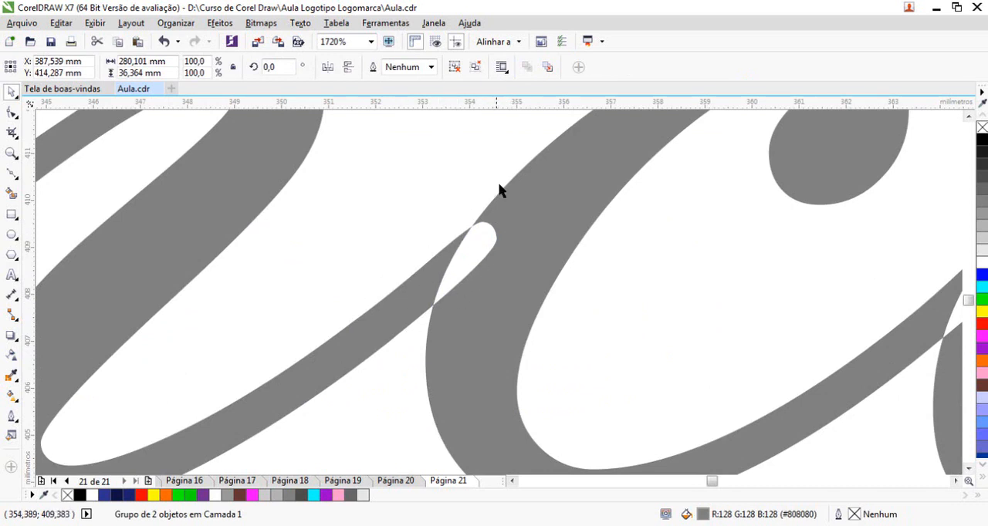
key(F3)
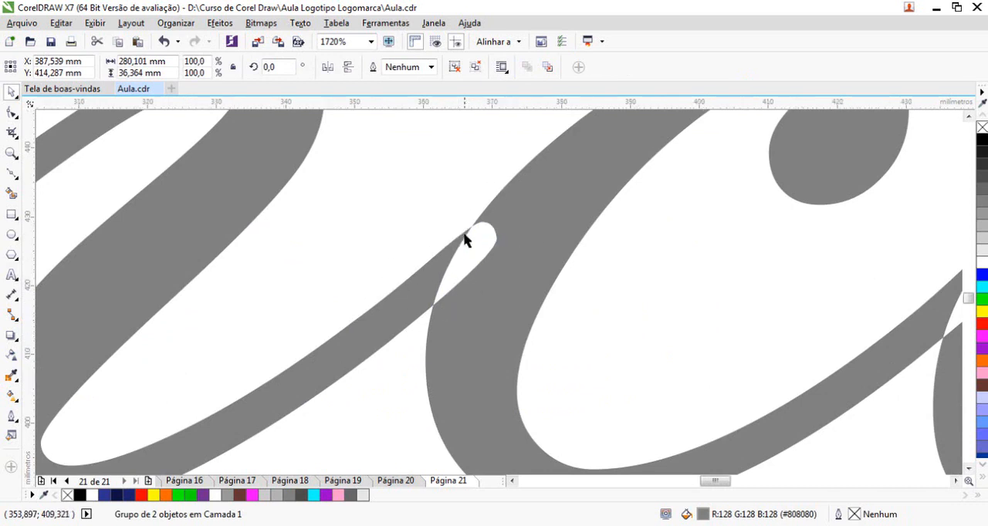
key(F2)
key(F3)
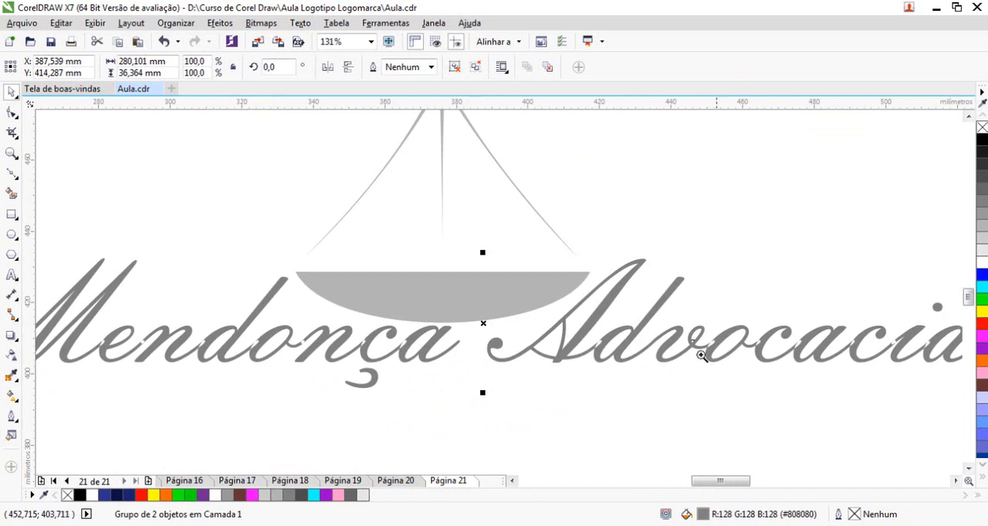
drag(516, 306, 629, 374)
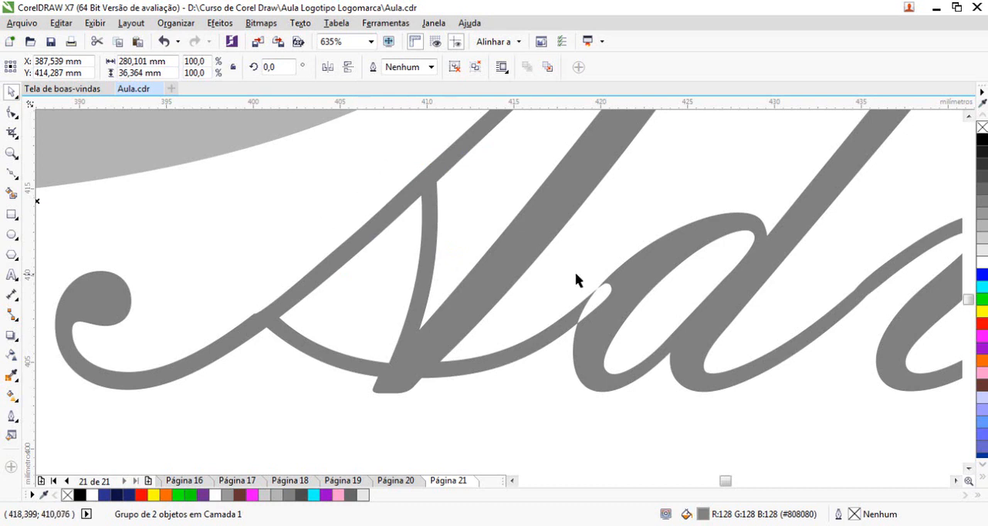
key(F3)
drag(600, 311, 650, 355)
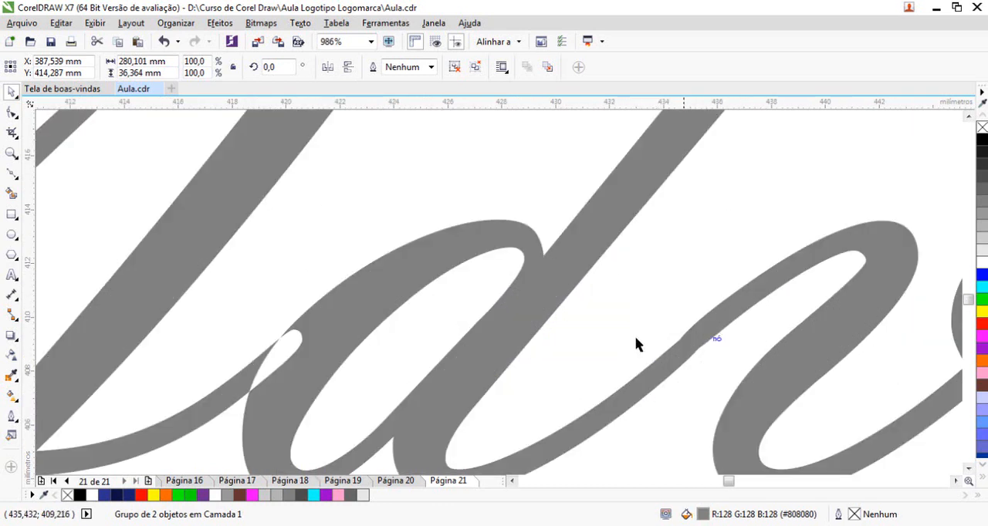
key(F3)
key(F3)
Move the scale-pan symbol group up 6 mm above the lettering
click(446, 296)
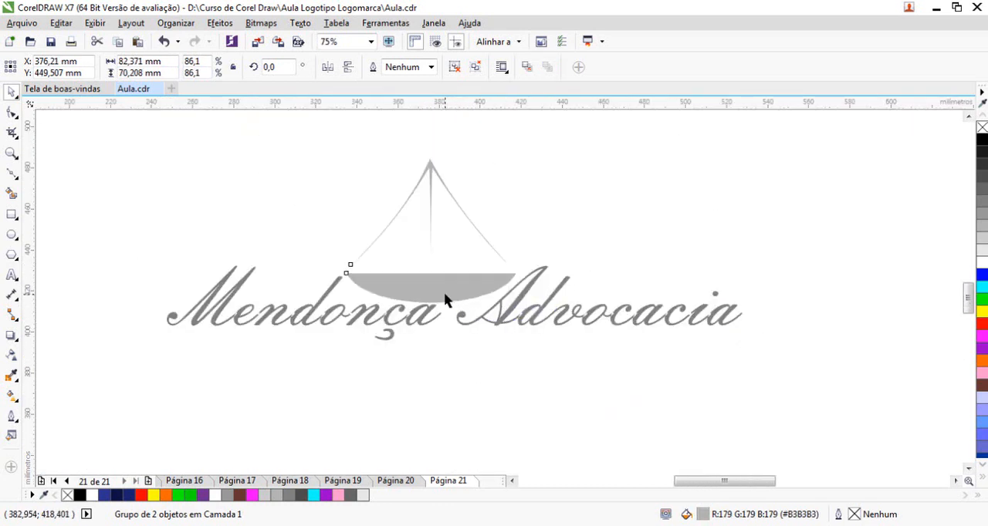
key(Up)
key(Up)
key(Up)
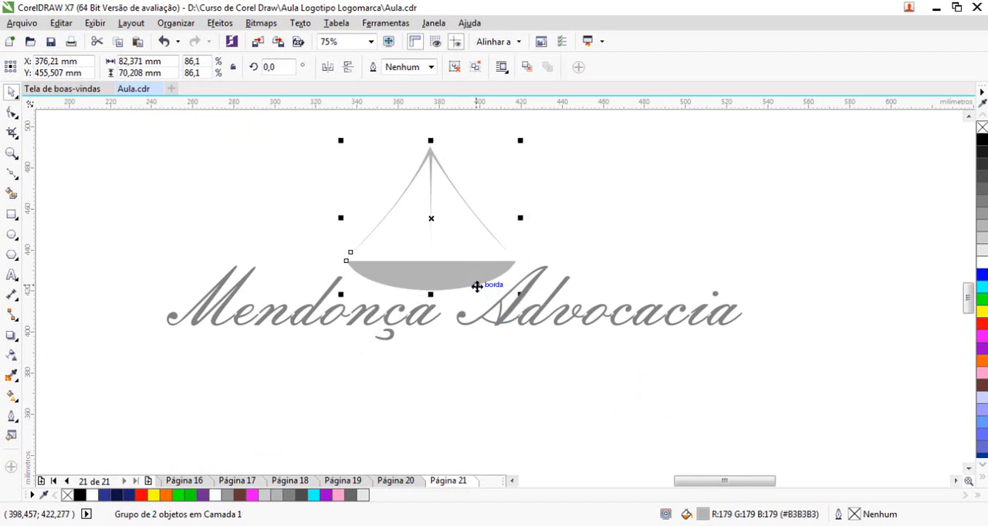
click(577, 424)
Examine the join between the "A" and "d" of "Advocacia" and the overall logo composition
key(F3)
drag(242, 208, 866, 423)
key(space)
click(568, 336)
scroll(560, 339, up, 7)
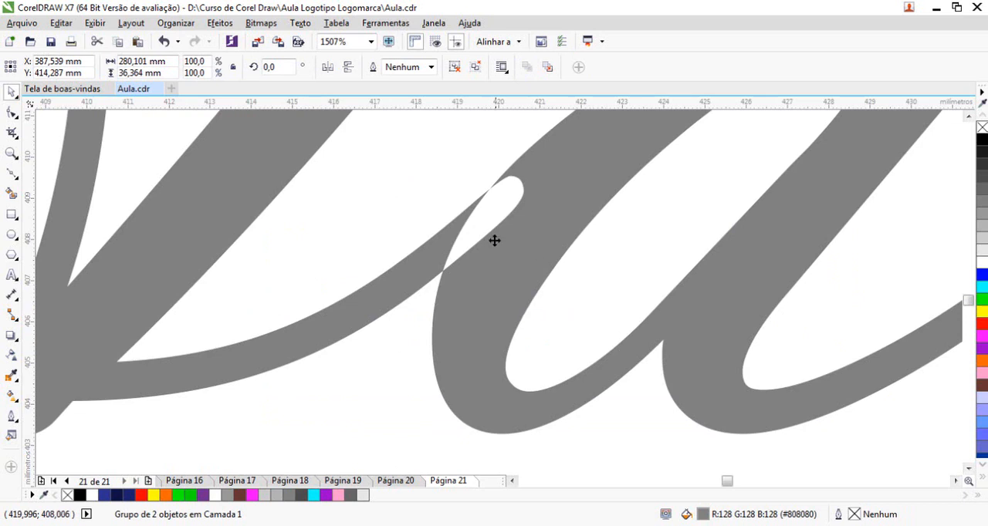
scroll(590, 309, down, 8)
drag(234, 180, 795, 399)
click(457, 424)
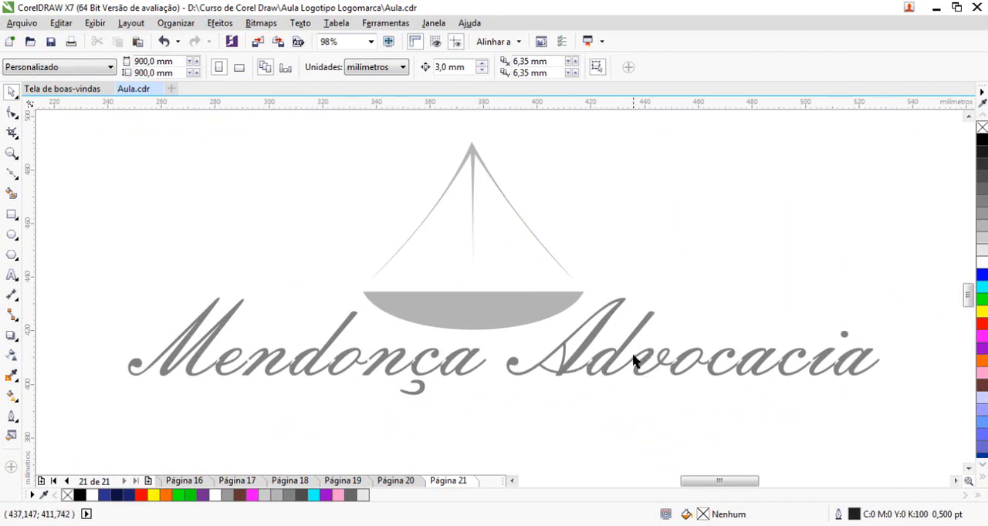
click(726, 358)
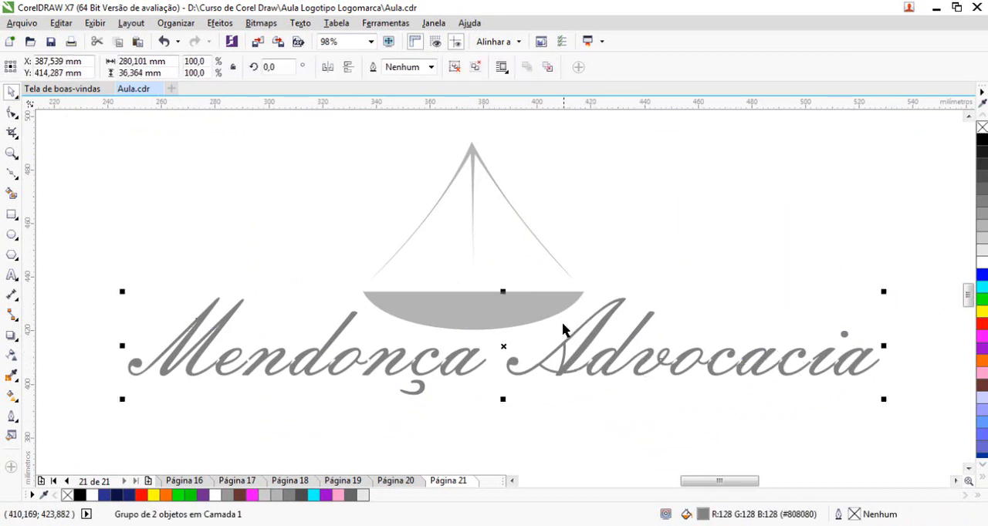
Enlarge the scale-pan symbol group to about 115 mm wide and position it just above the middle of the lettering
click(533, 304)
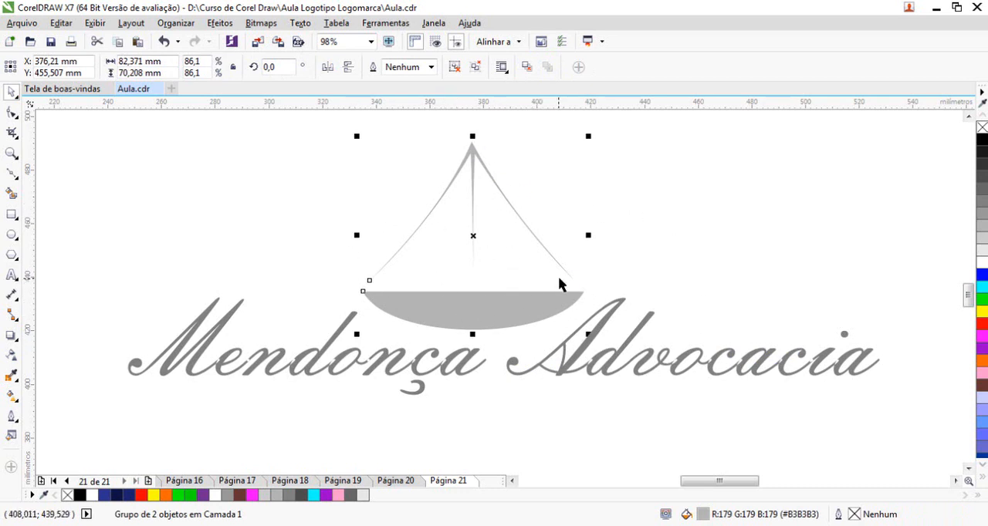
scroll(524, 288, down, 2)
drag(530, 309, 530, 278)
drag(592, 297, 621, 322)
click(637, 413)
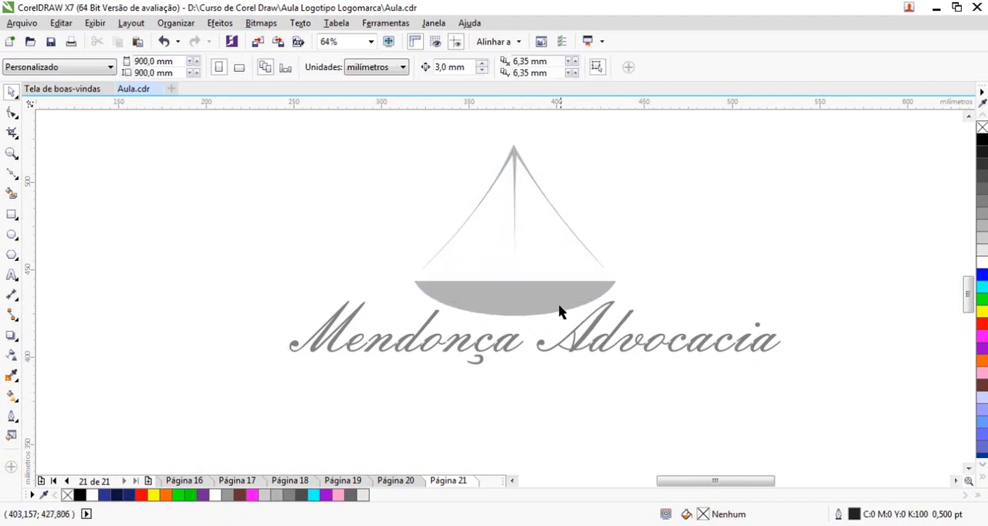
Move the scale-pan symbol up, ungroup it and place the bowl on its own beneath "Advocacia"
drag(560, 311, 648, 263)
drag(619, 209, 668, 380)
right_click(535, 253)
click(630, 228)
click(680, 275)
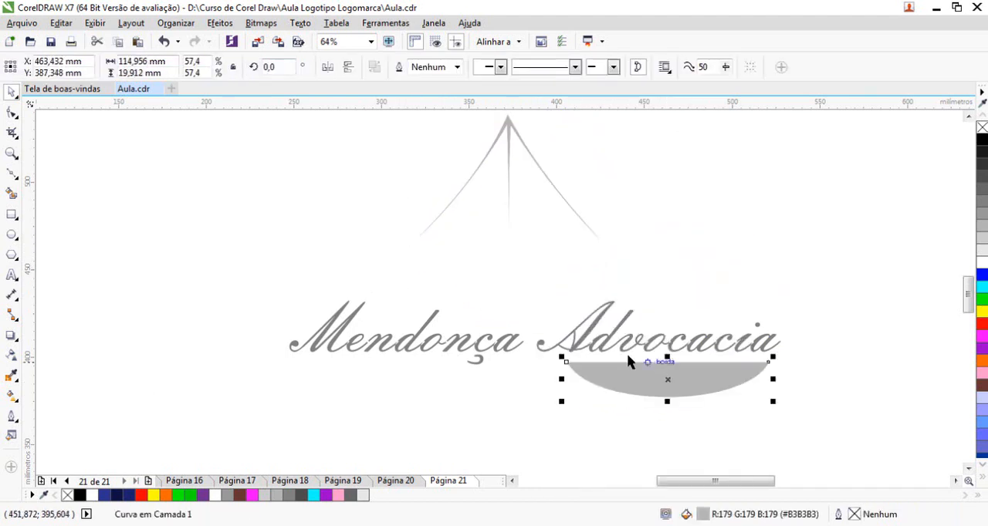
Place the hanging lines above and the bowl below the lettering, and centre both horizontally on it
drag(509, 130, 527, 180)
drag(647, 379, 551, 392)
click(666, 263)
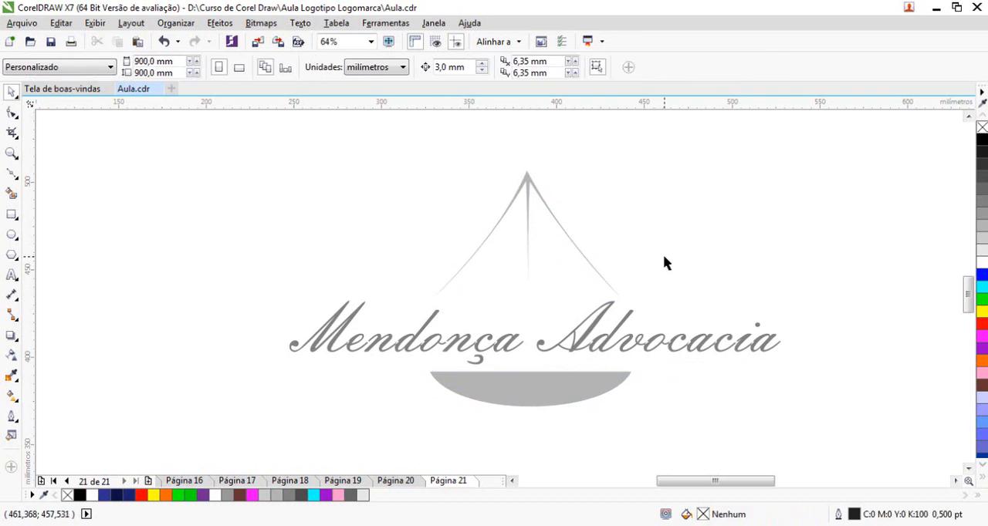
click(531, 363)
shift+click(528, 185)
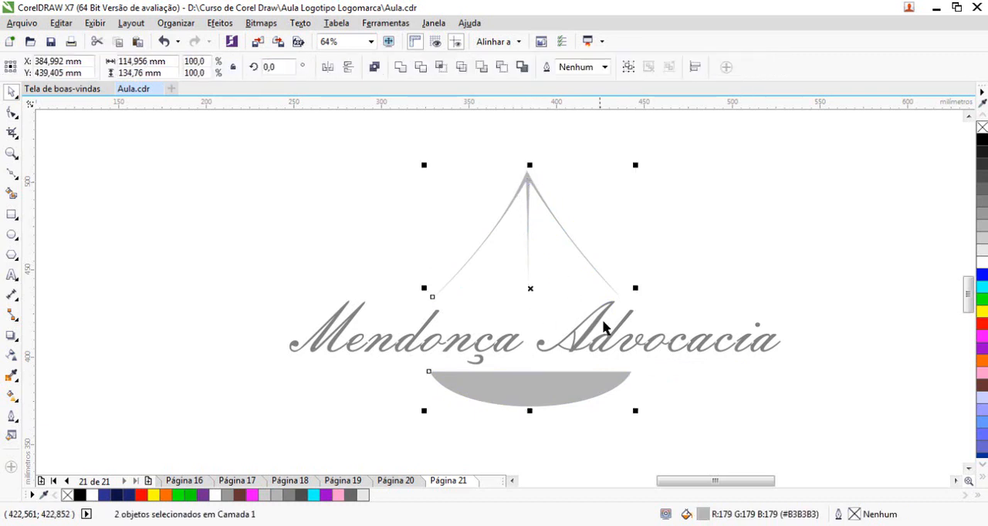
shift+click(638, 338)
key(c)
click(674, 237)
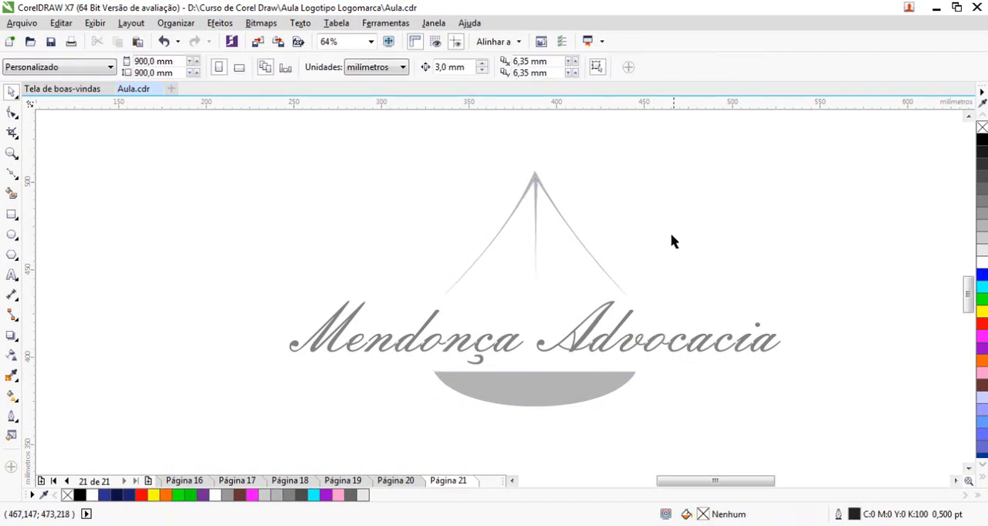
Delete the bowl, and undo that deletion plus the centring and separate moves of the bowl and hanging lines
click(537, 184)
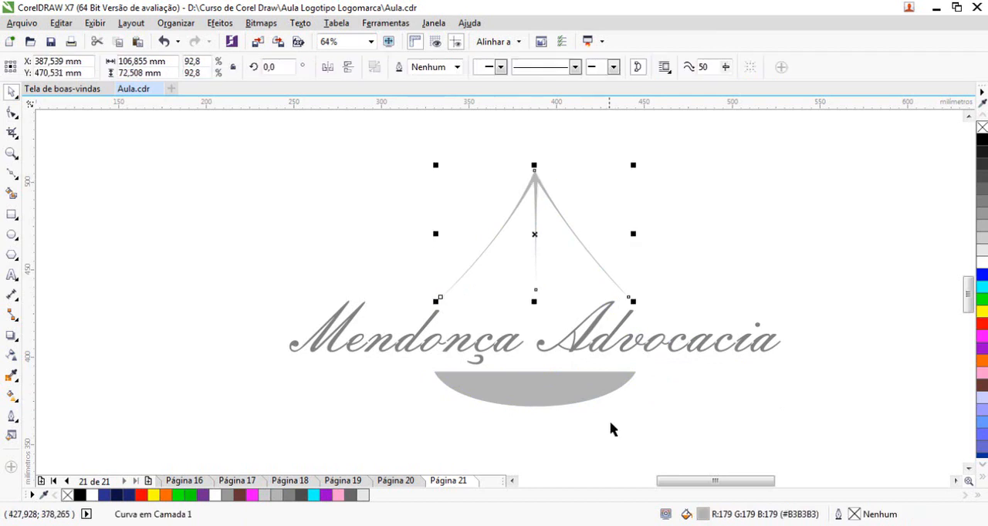
click(544, 393)
key(Delete)
key(ctrl+z)
key(ctrl+z)
key(ctrl+z)
key(ctrl+z)
key(ctrl+z)
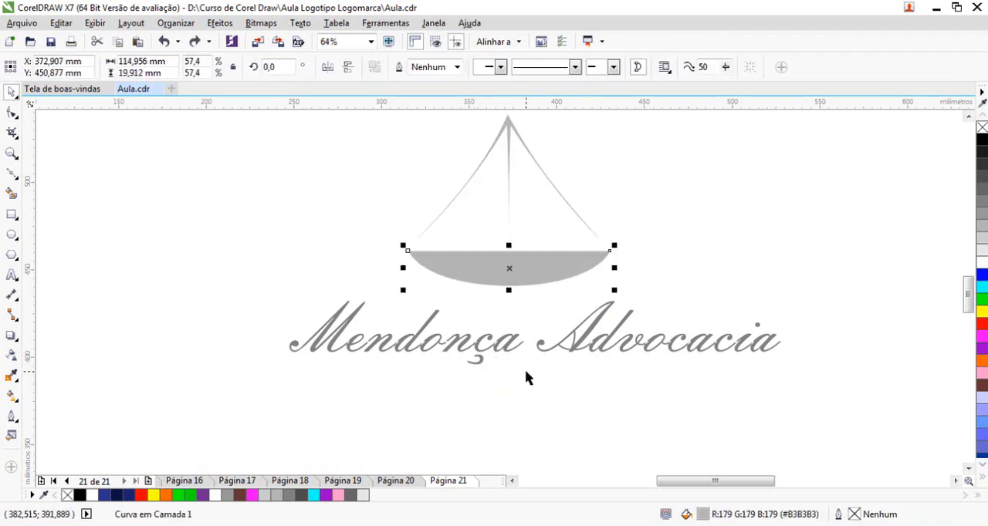
Move the bowl and hanging lines together down to just above the middle of the lettering
shift+click(509, 127)
drag(509, 126, 518, 147)
click(588, 430)
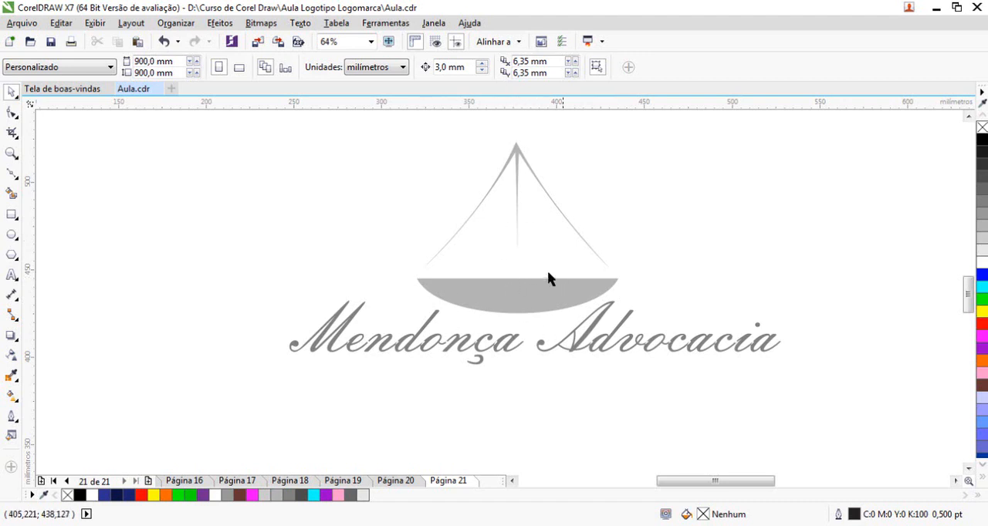
Try the bowl and hanging lines above the lettering at about 91 mm and about 188 mm wide
click(524, 299)
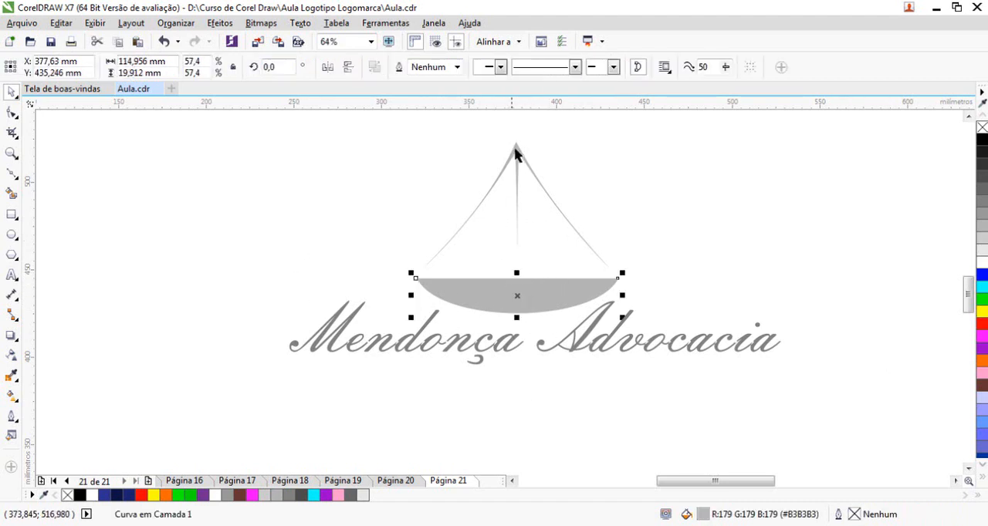
shift+click(517, 148)
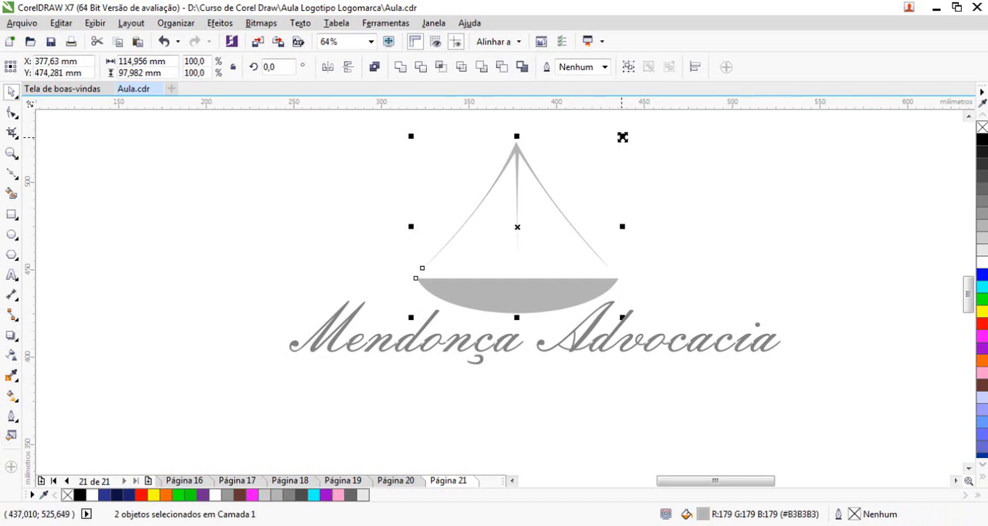
drag(622, 136, 600, 155)
drag(527, 291, 548, 233)
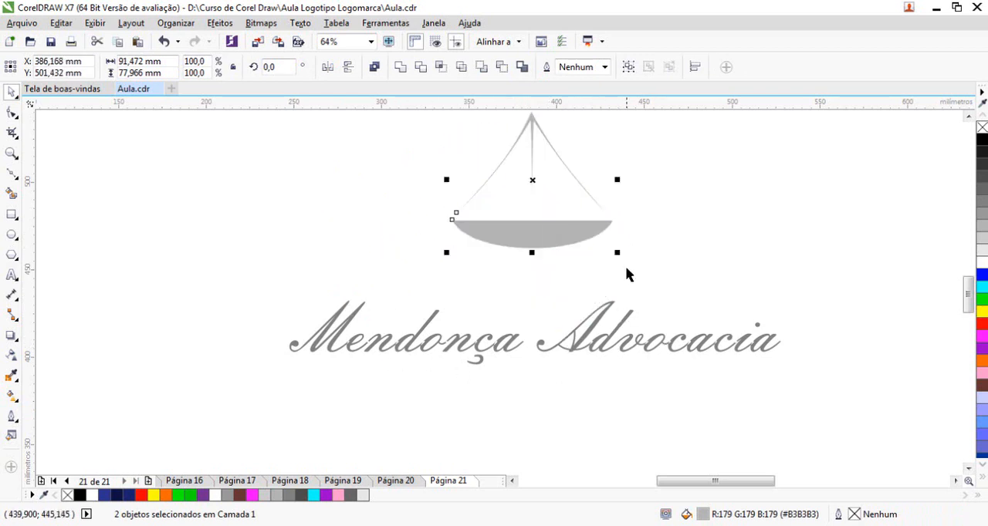
drag(614, 255, 698, 328)
drag(572, 306, 570, 277)
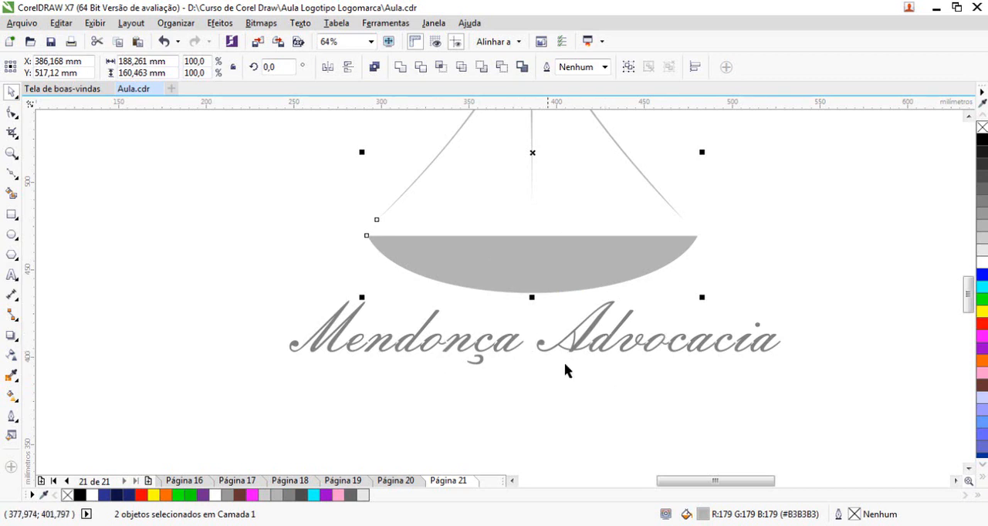
Scale the bowl and hanging lines to about 114 mm wide and place them just above the lettering
key(F3)
key(F3)
key(F2)
drag(337, 178, 622, 384)
drag(304, 145, 572, 329)
drag(498, 290, 509, 344)
drag(216, 224, 698, 430)
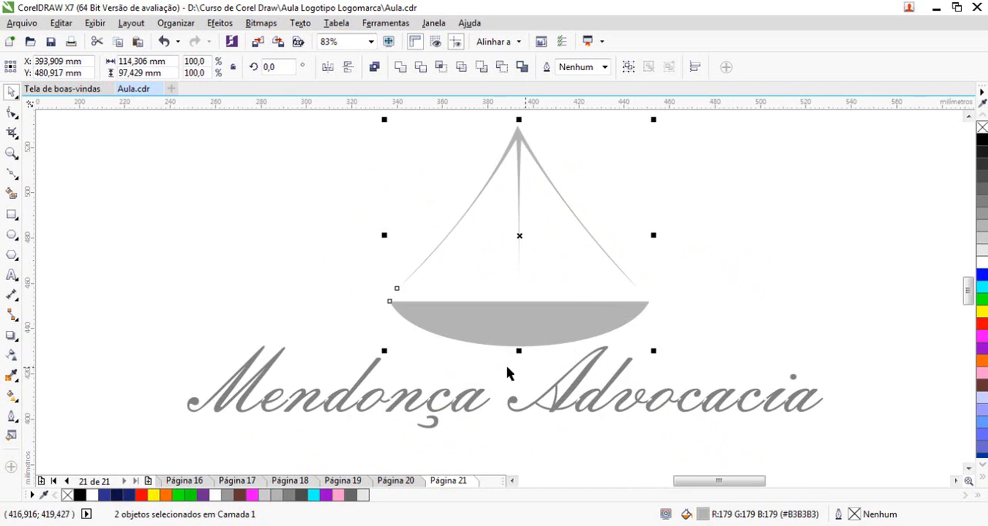
click(582, 369)
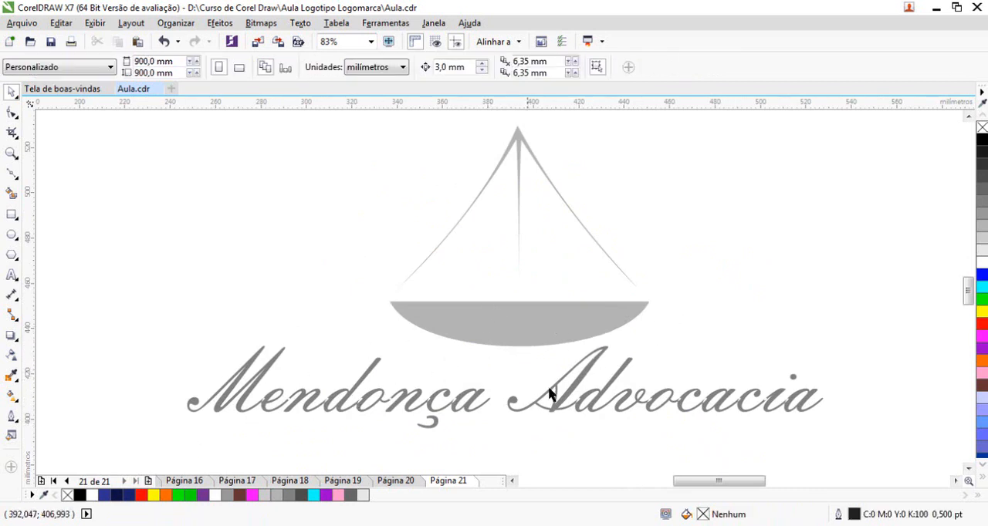
Move the bowl alone directly beneath "Mendonça", aligned with the start of the "M", and reduce it to about 98 mm wide
drag(520, 328, 228, 452)
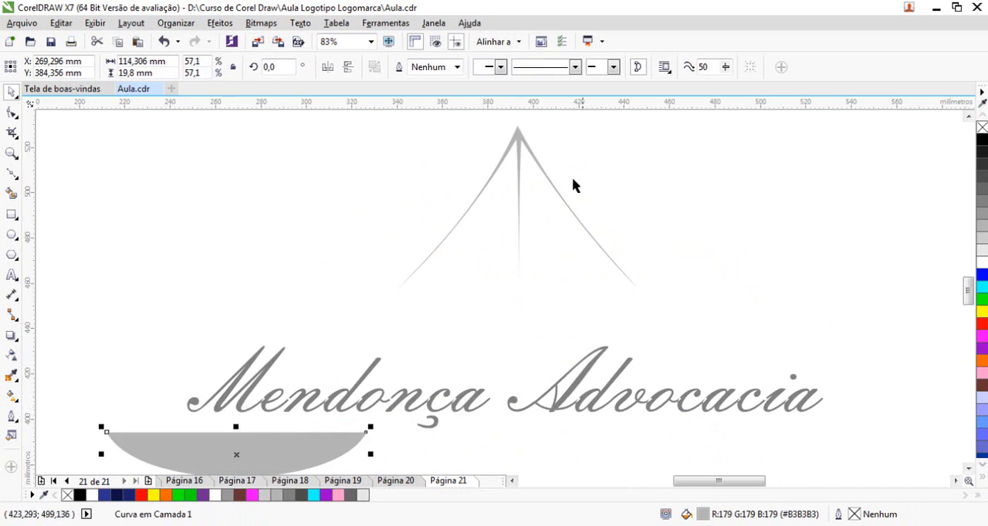
key(F2)
drag(142, 325, 471, 491)
drag(635, 450, 443, 454)
drag(361, 412, 332, 332)
drag(431, 352, 733, 405)
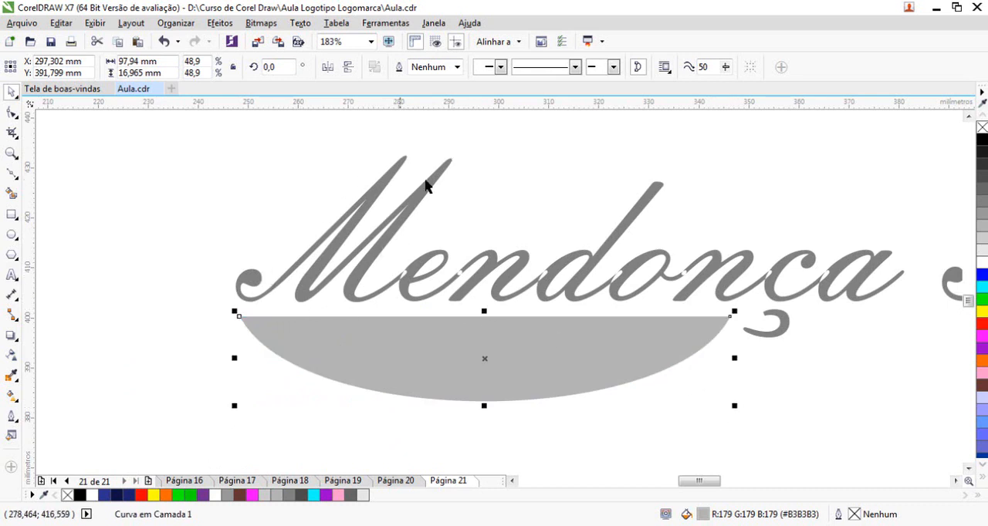
key(F4)
click(487, 415)
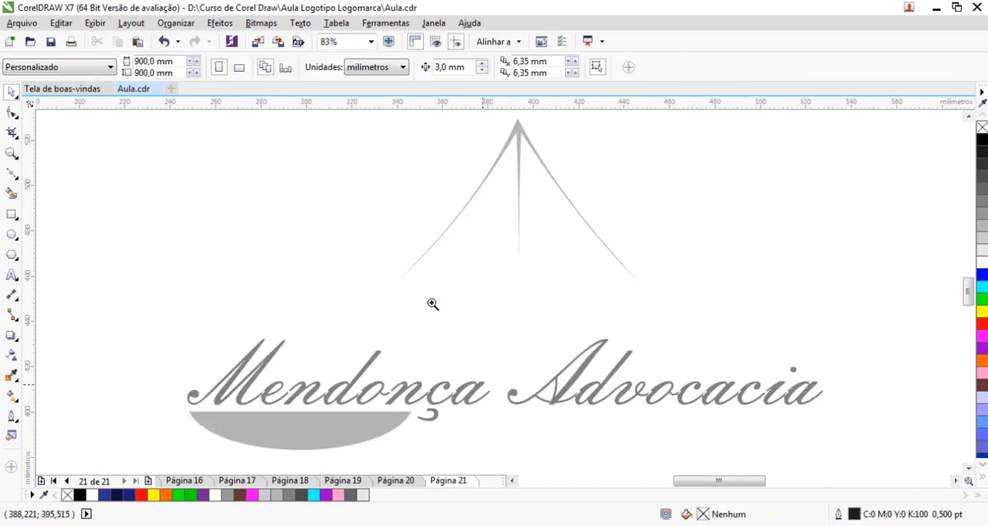
Ungroup the lettering and delete all of "Advocacia", keeping only "Mendonça" above the bowl
scroll(463, 421, down, 1)
key(F2)
drag(269, 313, 685, 452)
click(544, 358)
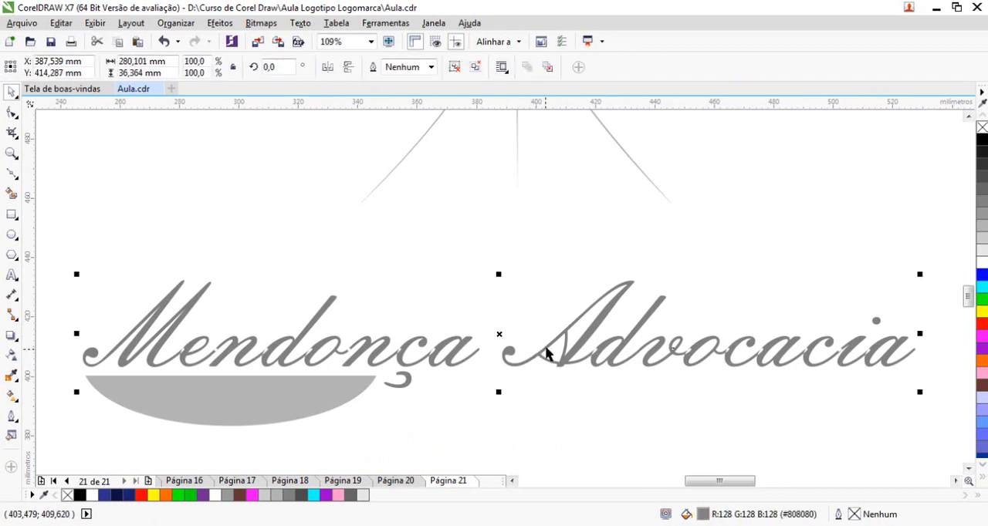
right_click(577, 315)
double_click(572, 347)
drag(485, 237, 717, 417)
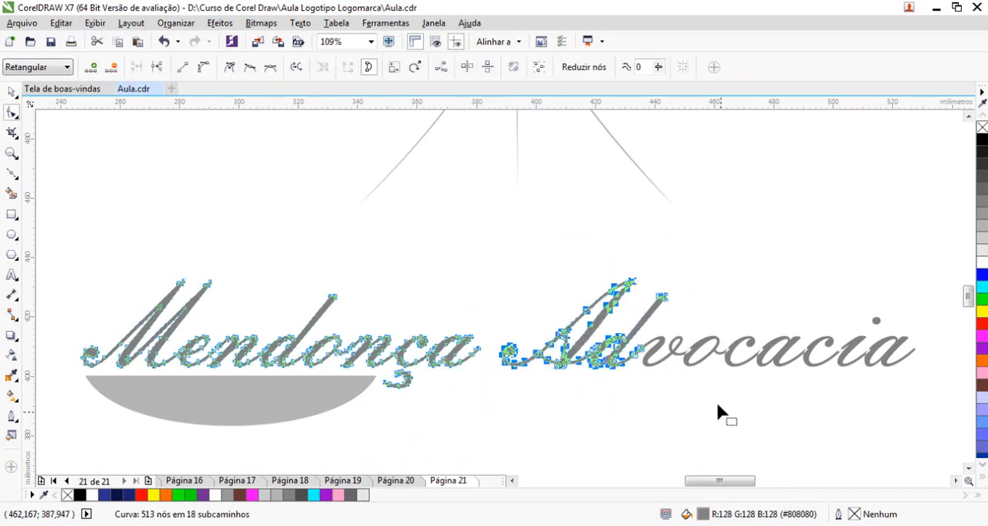
key(Delete)
click(698, 348)
drag(605, 270, 975, 420)
key(Delete)
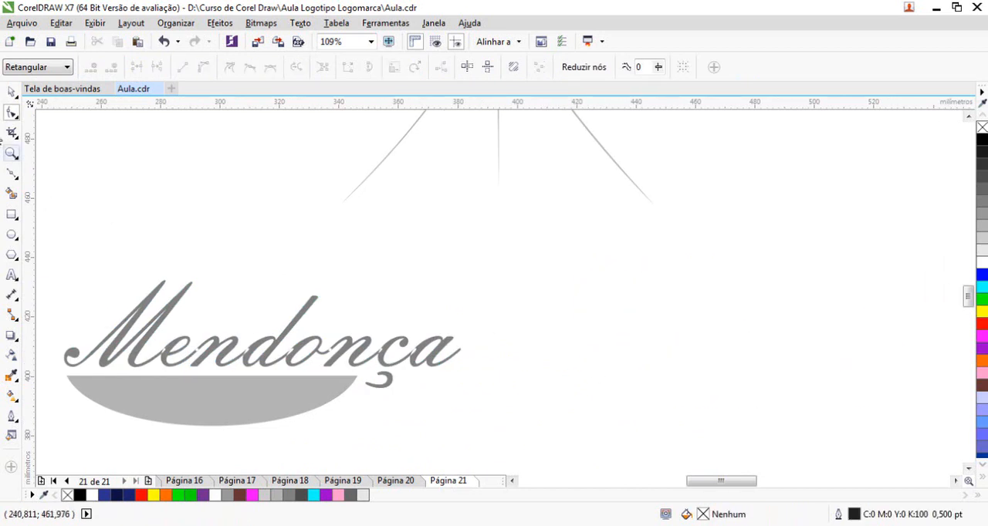
click(12, 92)
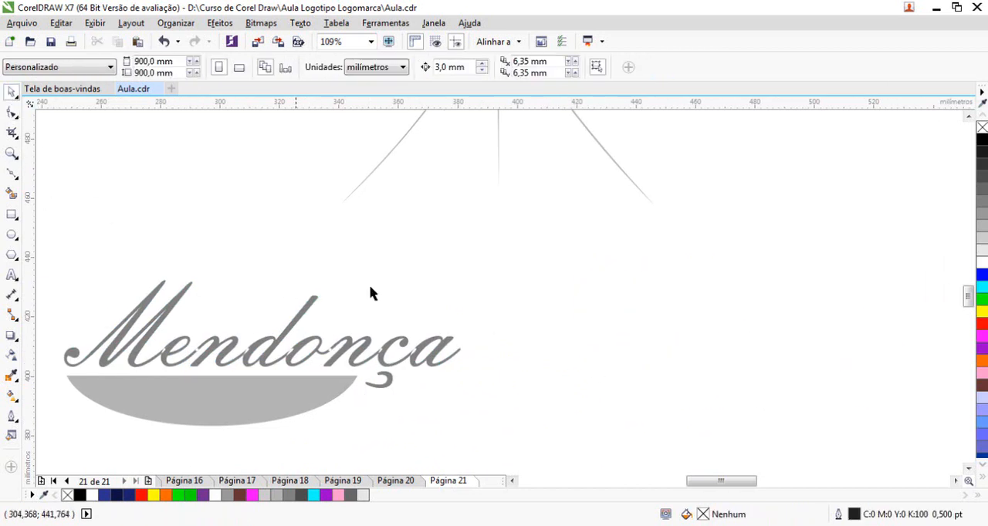
Add the text "Advocacia" below the bowl and set its font to Embassy BT
scroll(338, 289, down, 2)
drag(245, 341, 555, 472)
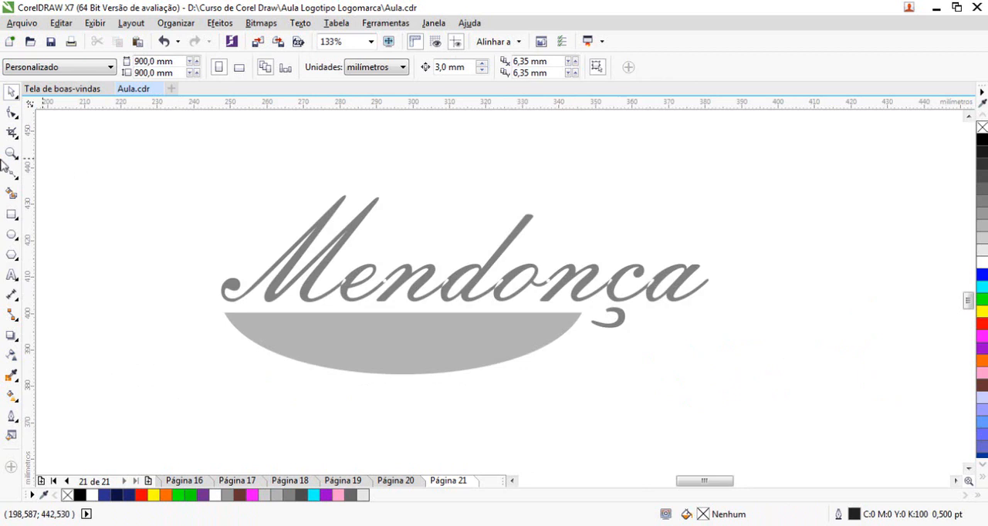
click(13, 277)
click(488, 412)
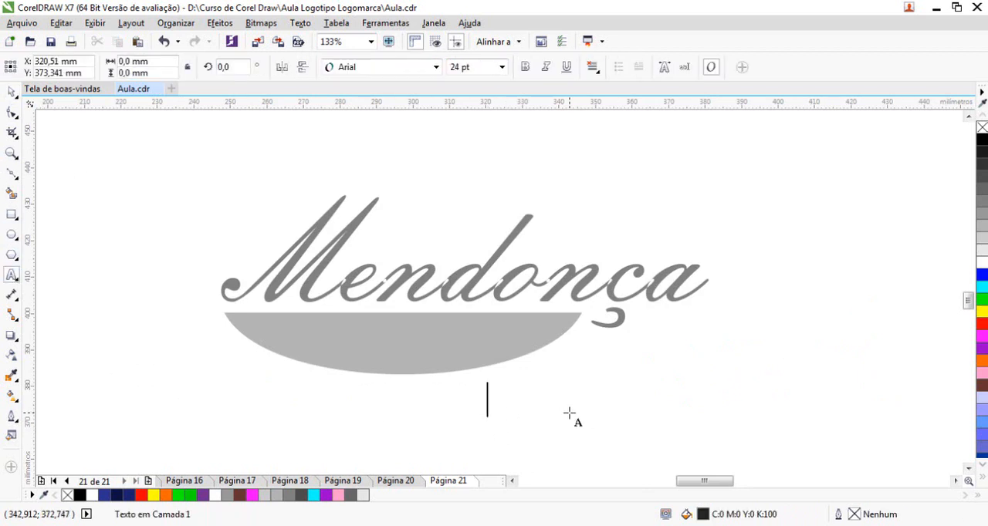
text(Advocacia)
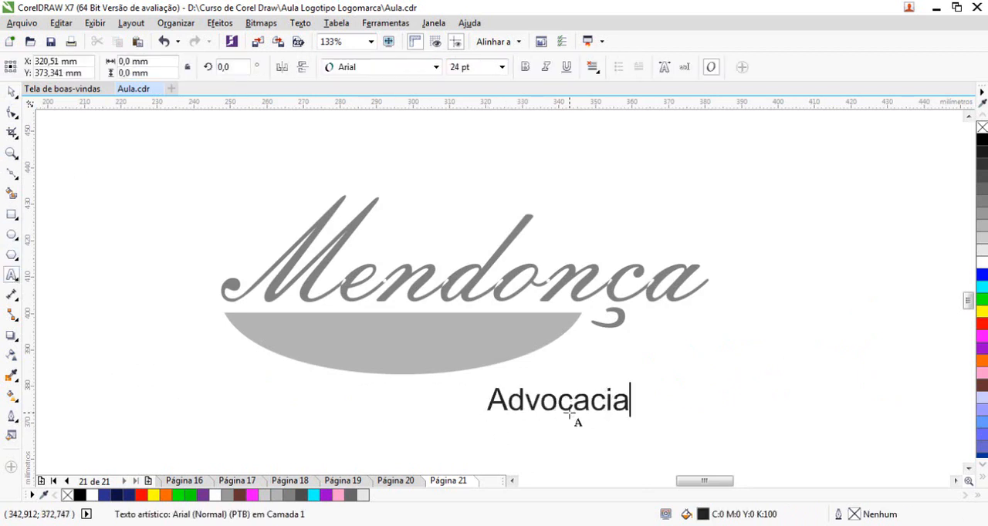
click(11, 91)
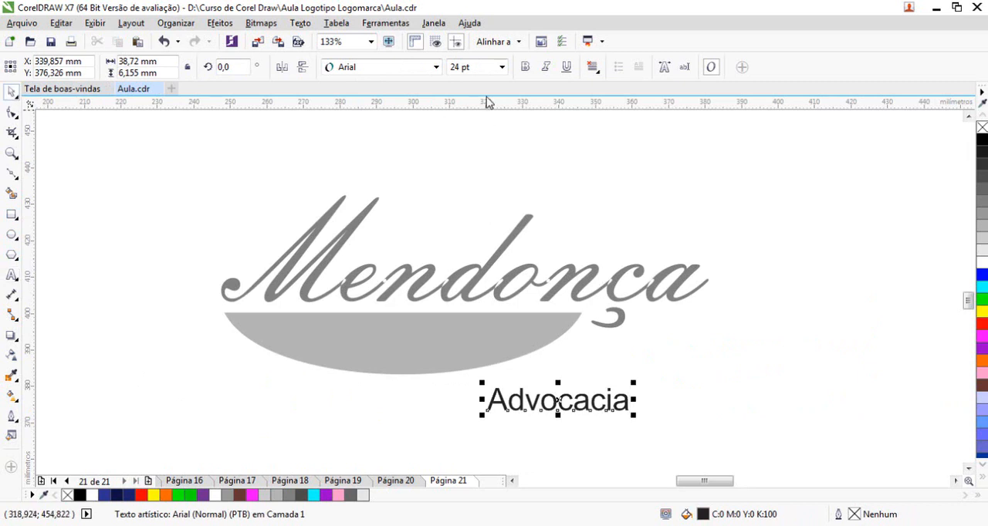
click(436, 67)
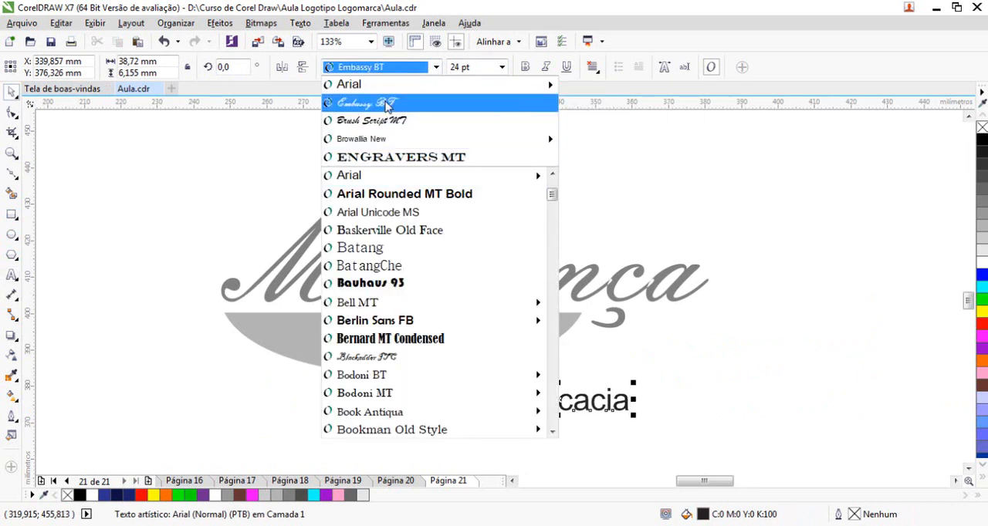
click(388, 106)
Enlarge the "Advocacia" text to about 31 pt and place it beneath the end of "Mendonça", beside the bowl
drag(602, 421, 635, 432)
drag(562, 407, 674, 333)
drag(496, 250, 729, 426)
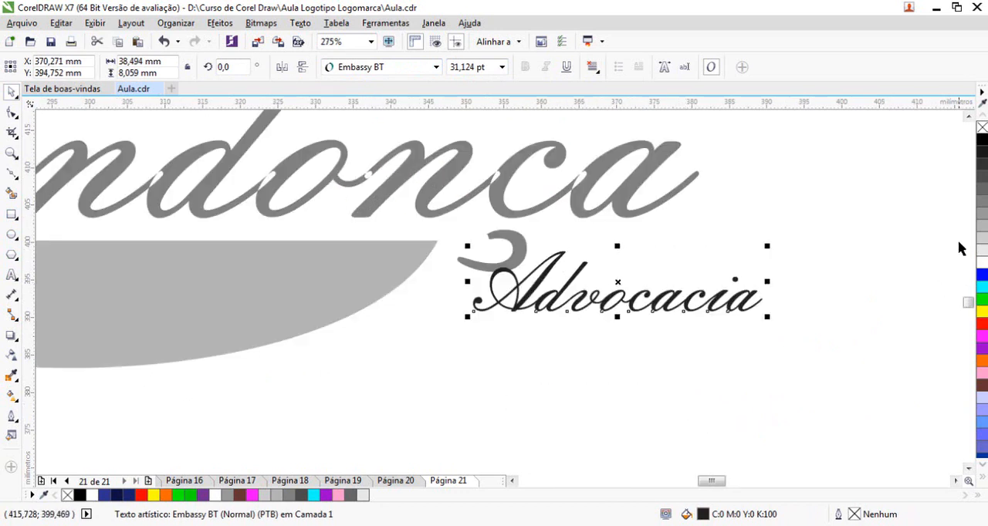
Fill the "Advocacia" text with the grey #808080 and move it clear of the cedilla
click(982, 225)
click(981, 212)
click(981, 201)
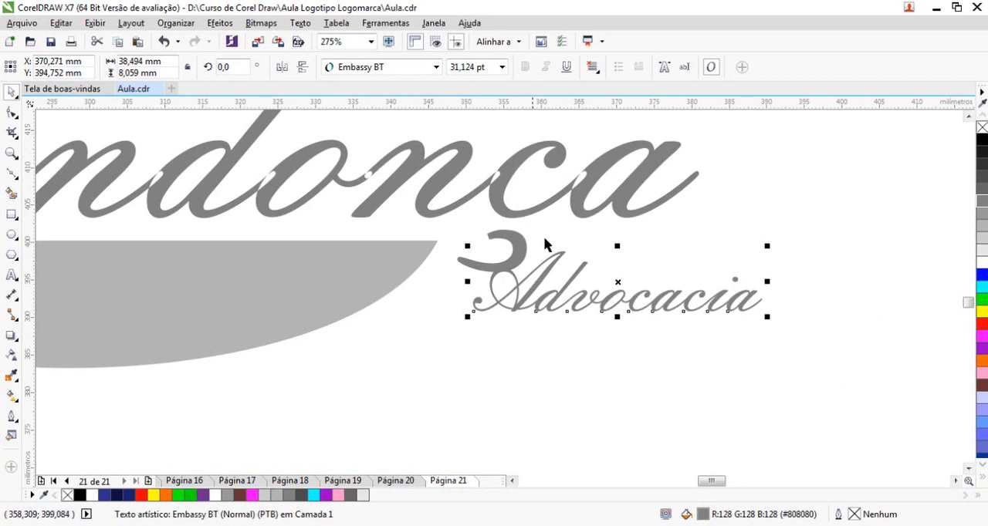
drag(618, 287, 669, 270)
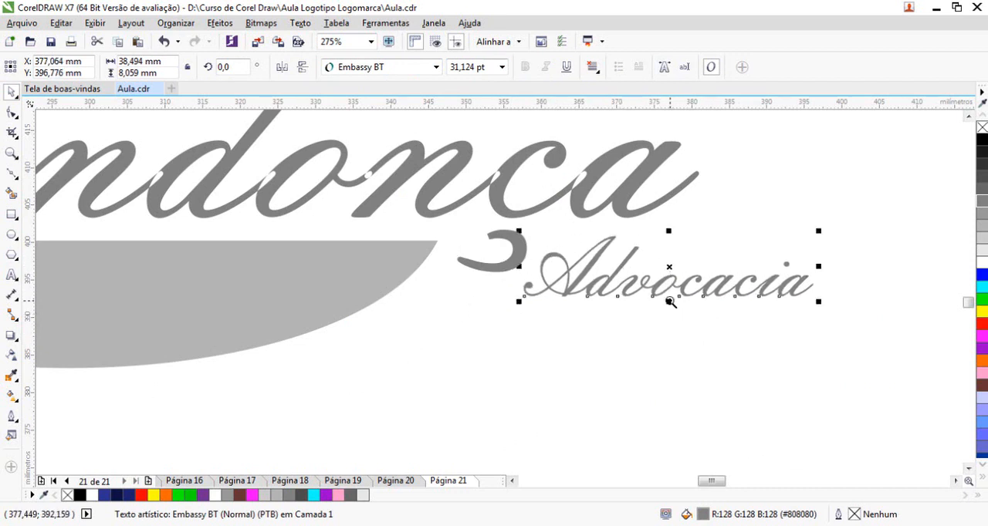
Delete the nodes of the cedilla under the "c" of "Mendonça"
key(F4)
drag(94, 206, 721, 404)
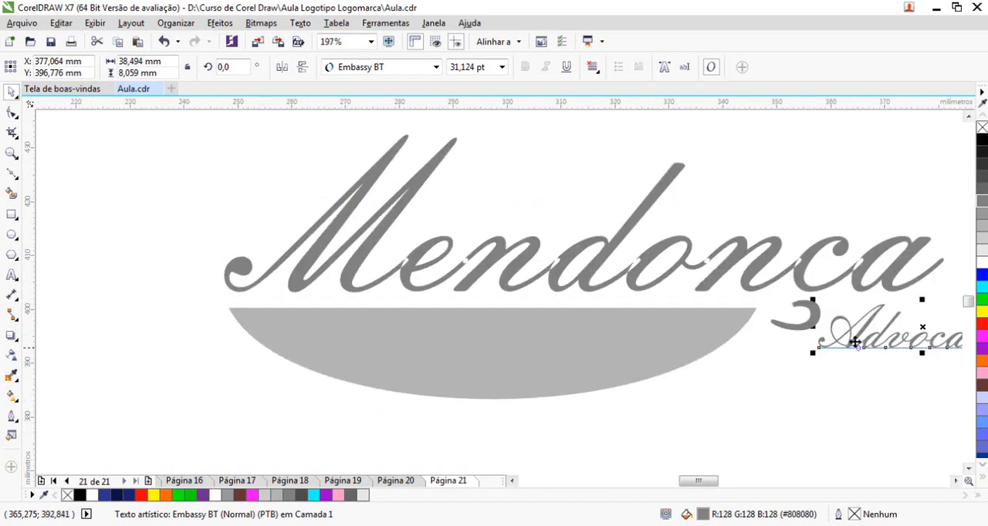
drag(715, 288, 893, 445)
double_click(541, 240)
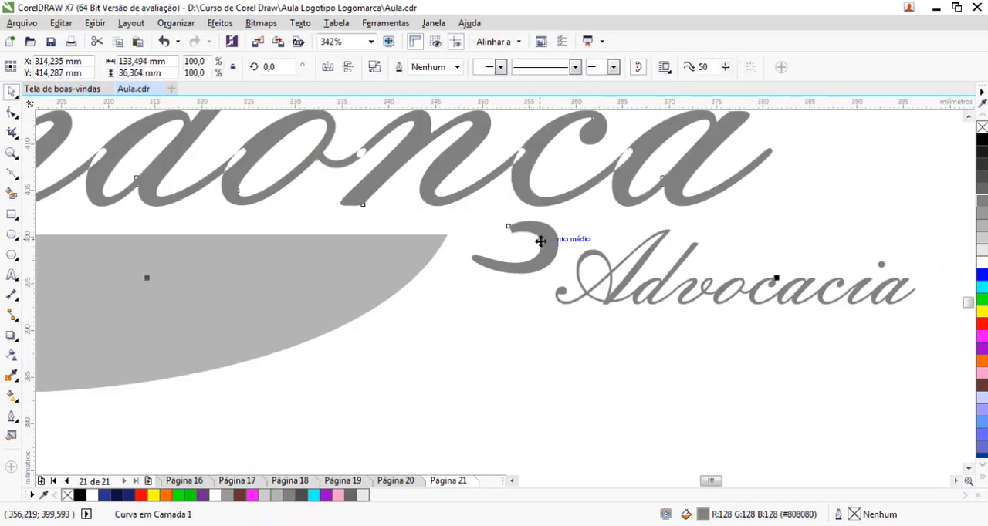
drag(458, 208, 569, 282)
key(Delete)
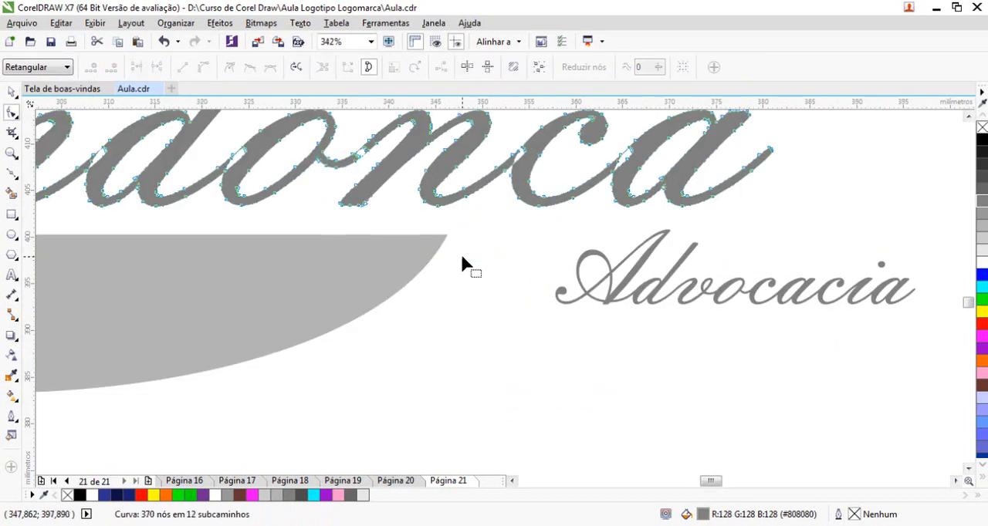
click(10, 93)
Shrink the bowl proportionally toward the start of "Mendonça" and move the "Advocacia" text closer to it
click(397, 296)
click(403, 274)
click(377, 402)
drag(357, 261, 360, 261)
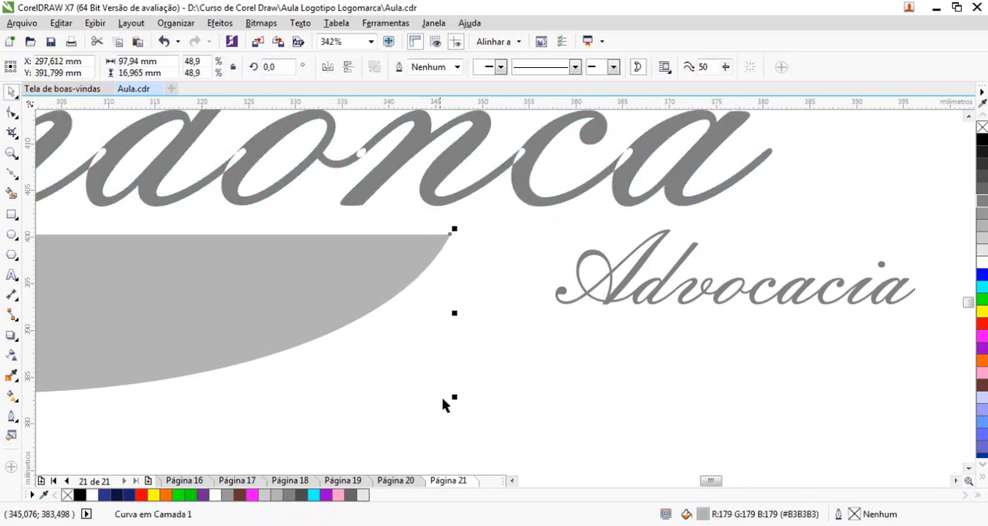
drag(454, 399, 286, 399)
drag(715, 292, 553, 292)
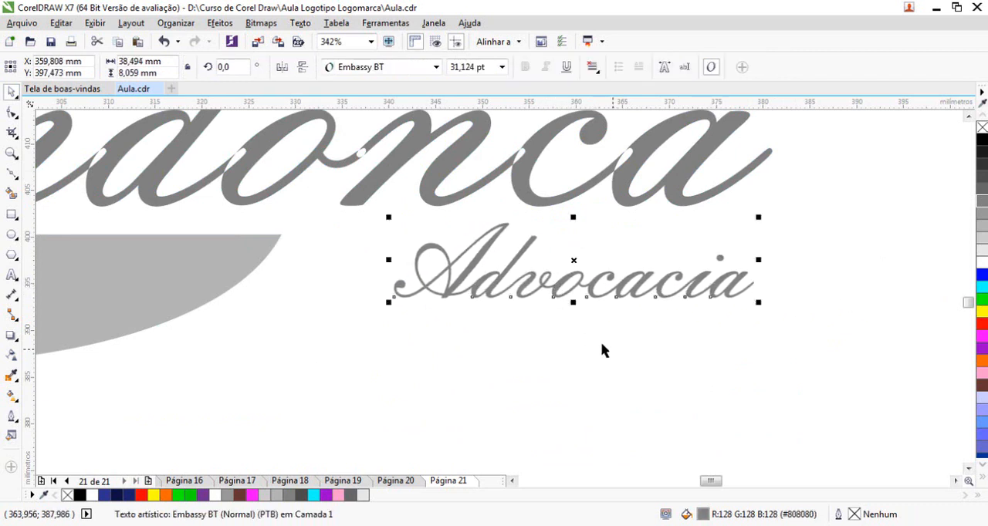
Move the "Advocacia" text closer to the bowl and enlarge it to about 38.4 pt beneath the end of "Mendonça"
drag(575, 262, 491, 279)
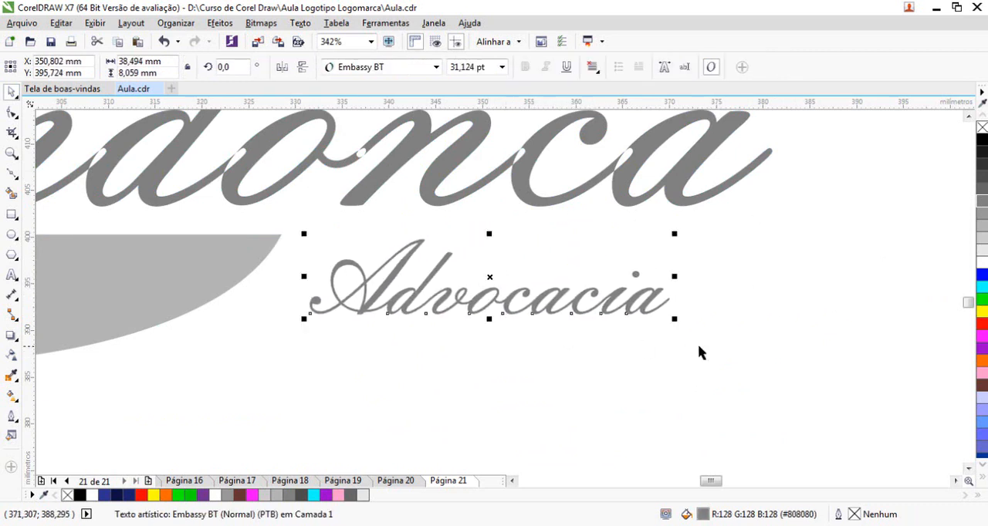
drag(678, 325, 760, 357)
Draw a small closed freehand curve at the base of the "c" in "Mendonça" and enlarge it to about 5.1 × 3.5 mm
click(11, 173)
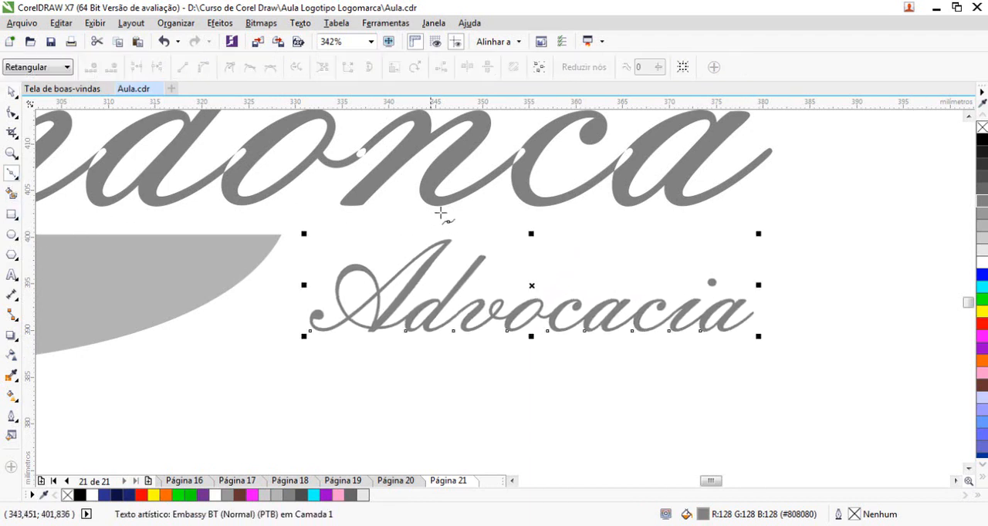
click(542, 206)
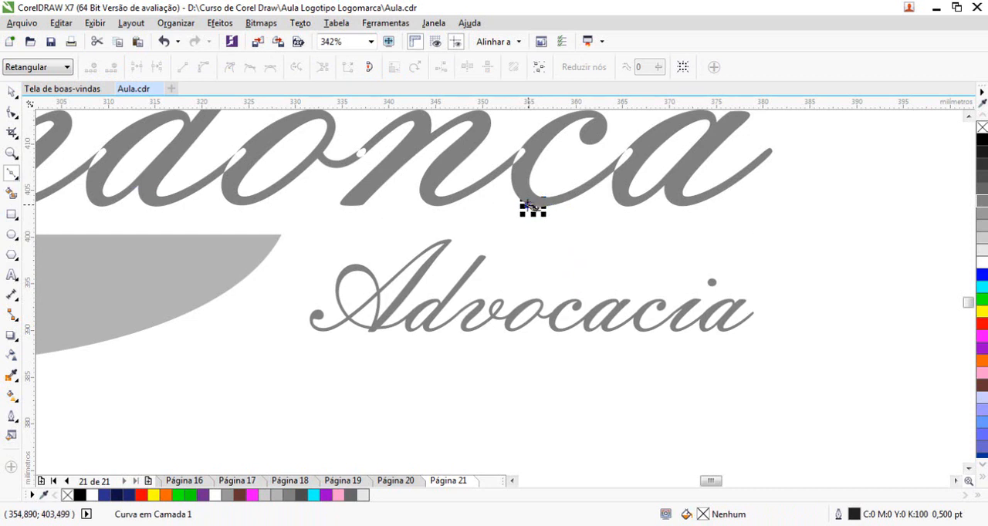
key(space)
scroll(562, 208, up, 3)
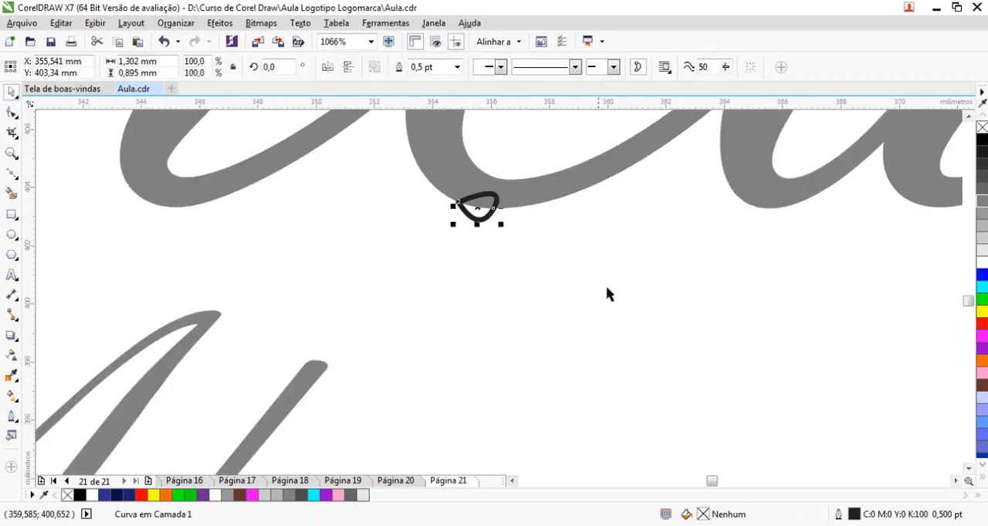
drag(500, 224, 551, 261)
drag(531, 228, 516, 260)
Fill the new cedilla curve with the grey #808080 and remove its outline
click(982, 205)
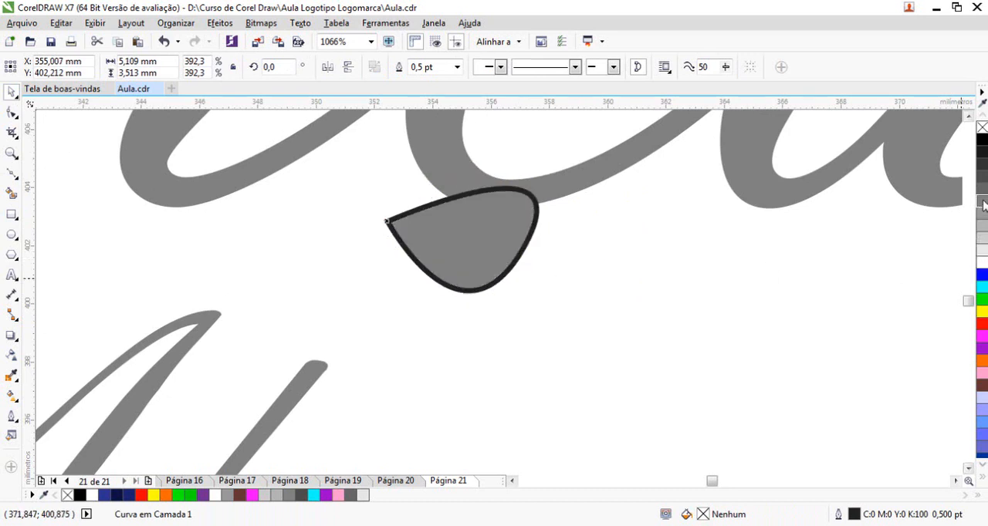
right_click(983, 127)
click(606, 306)
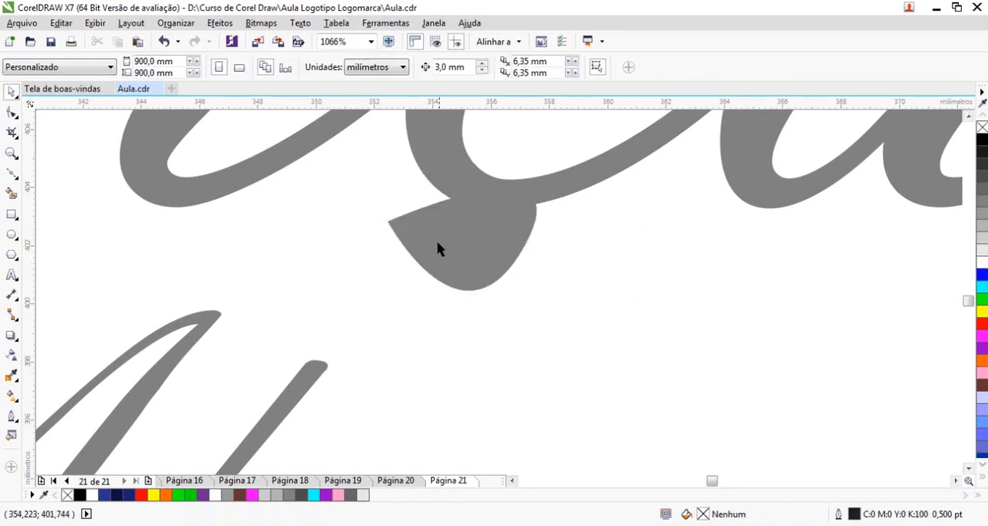
Bend the upper edge of the cedilla shape downward into a thin crescent and mirror the shape horizontally
double_click(437, 239)
drag(441, 209, 452, 255)
click(12, 92)
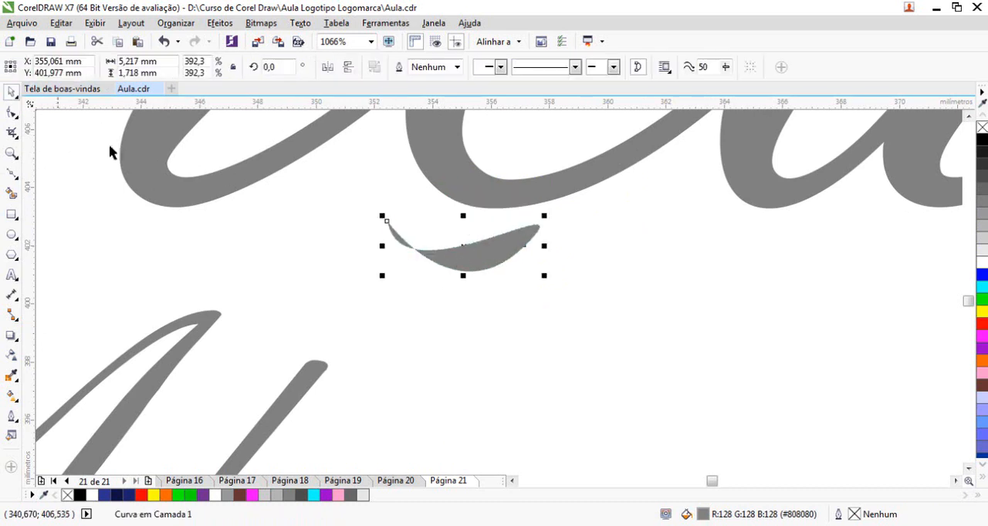
click(347, 68)
click(327, 67)
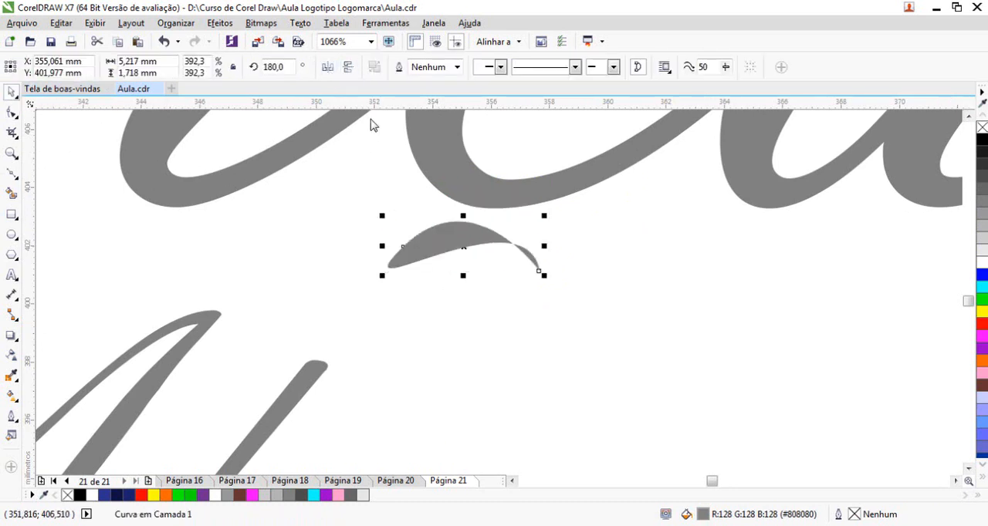
click(347, 68)
Place the crescent against the base of the "c" and turn it to a rotation angle of about 201.6°
mouse_move(477, 269)
mouse_down()
mouse_move(450, 229)
mouse_move(472, 212)
mouse_move(449, 219)
mouse_move(440, 236)
mouse_move(429, 227)
mouse_move(448, 214)
mouse_up()
click(449, 219)
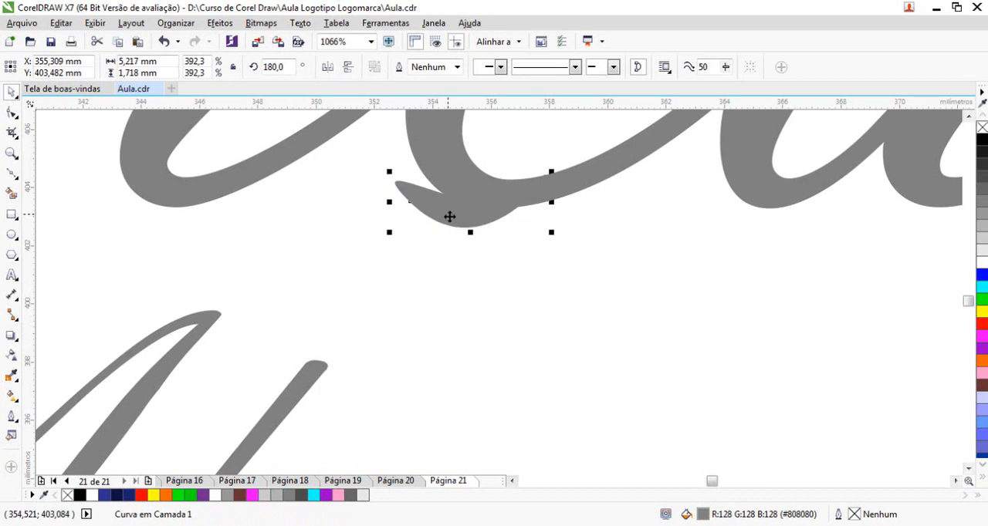
click(406, 216)
drag(391, 236, 410, 260)
mouse_move(465, 229)
mouse_down()
mouse_move(463, 243)
mouse_move(460, 216)
mouse_up()
Trim the cedilla tip protruding through the "c" by adding two nodes near the letter's stroke and deleting the tip's end node
key(F10)
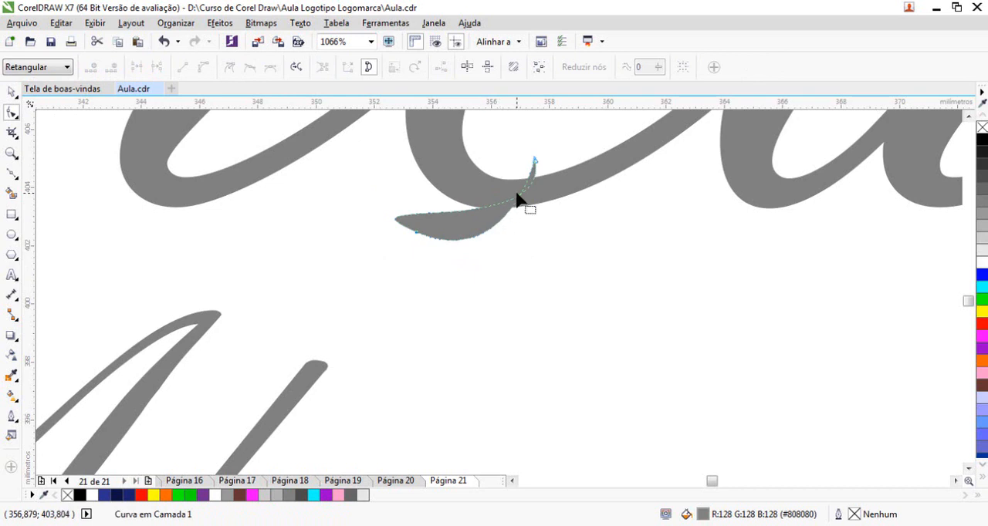
click(515, 197)
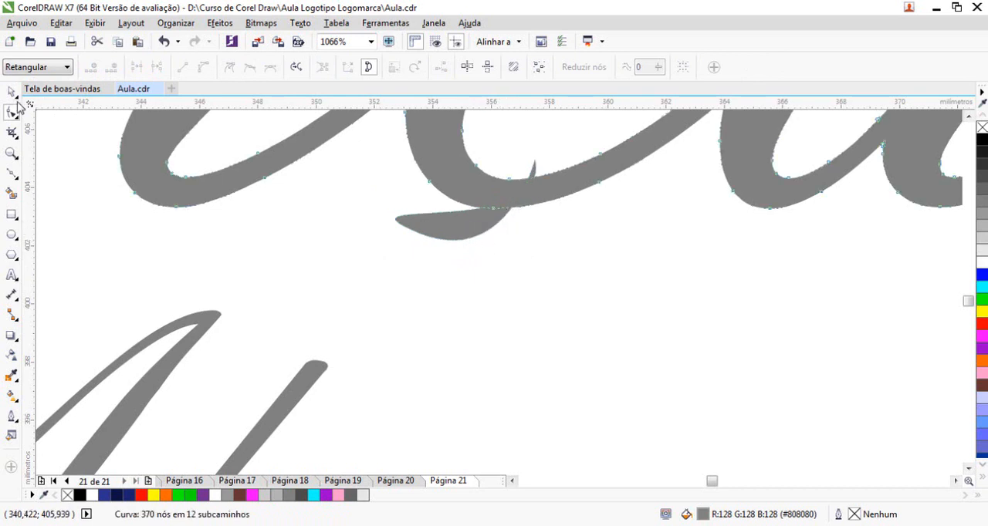
key(space)
click(464, 236)
double_click(491, 225)
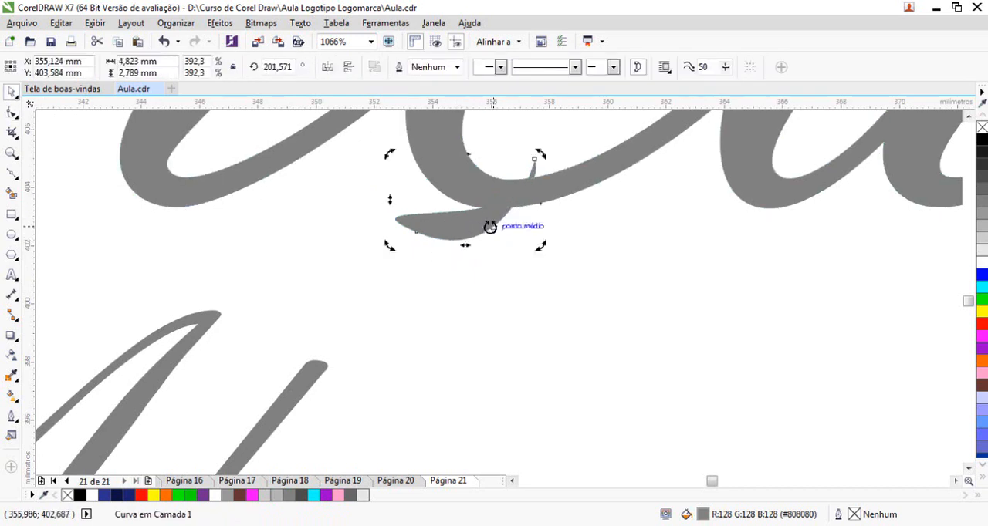
double_click(519, 196)
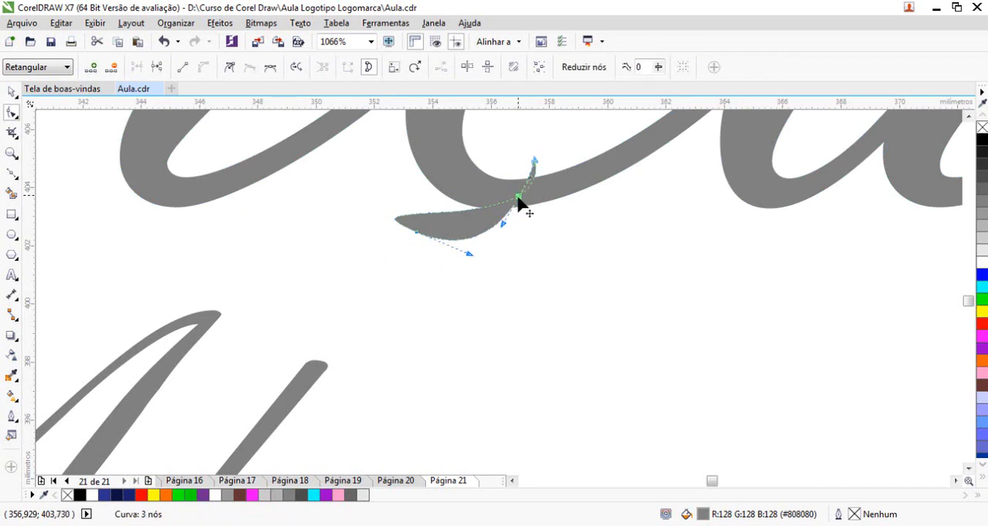
double_click(510, 203)
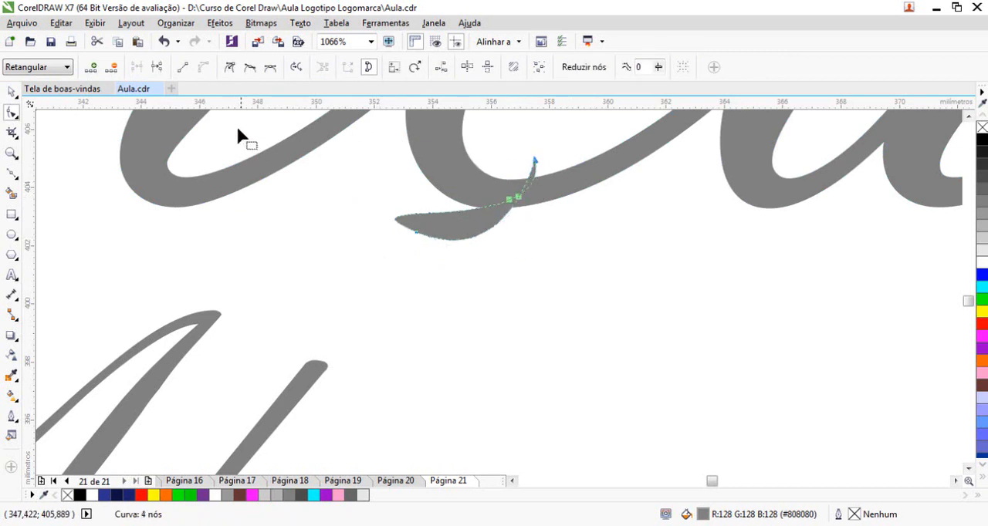
click(531, 177)
double_click(534, 160)
drag(541, 174, 527, 199)
click(11, 93)
click(496, 258)
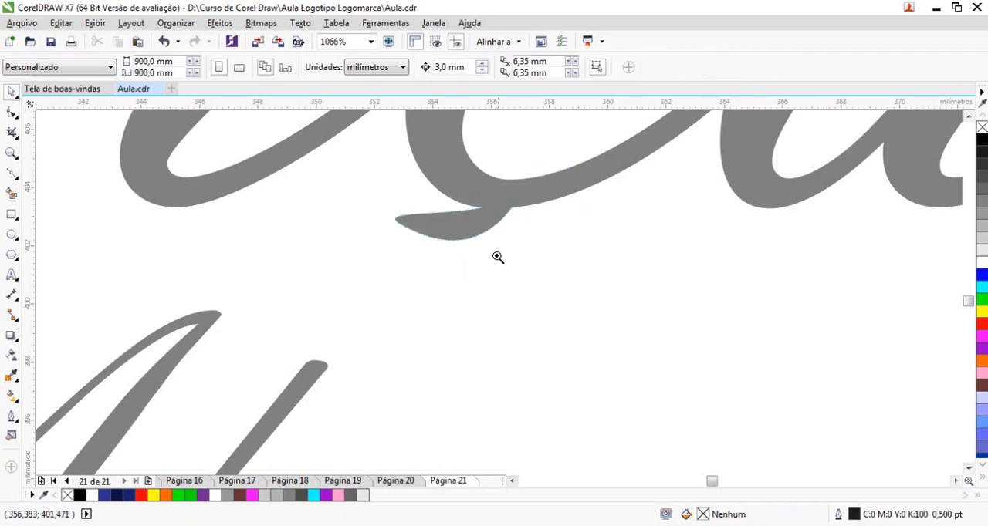
Enlarge the "Advocacia" text to about 40.6 pt toward the bowl and move it slightly up
scroll(481, 257, down, 4)
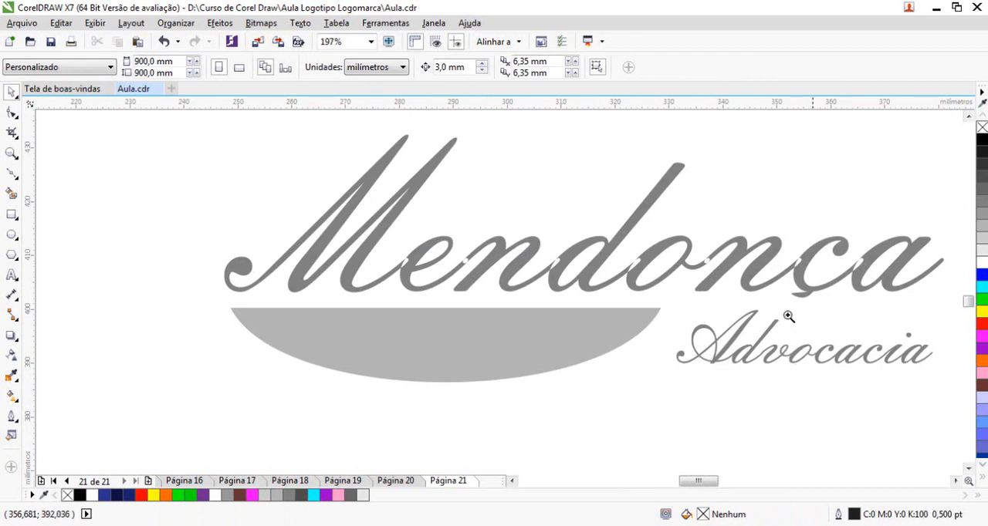
key(F3)
key(F2)
drag(177, 192, 746, 414)
click(718, 367)
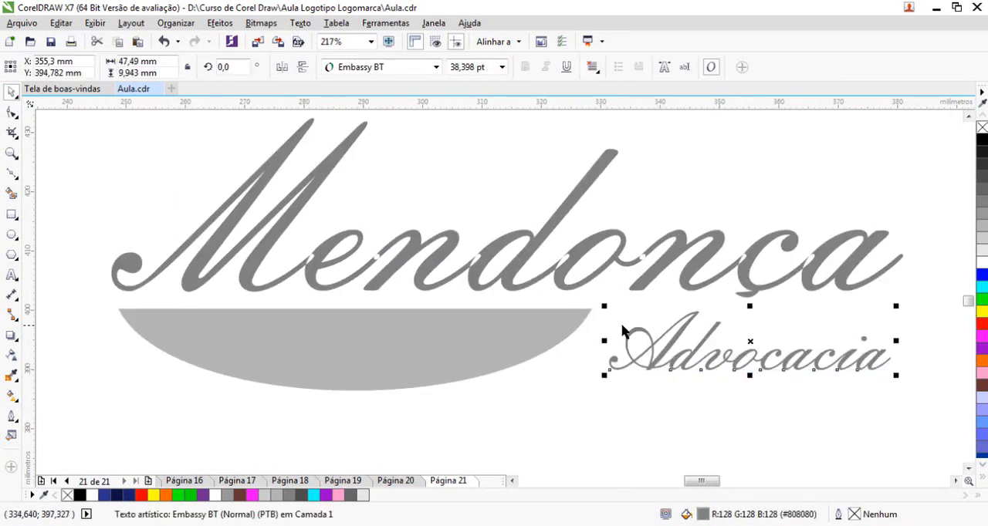
drag(605, 306, 588, 302)
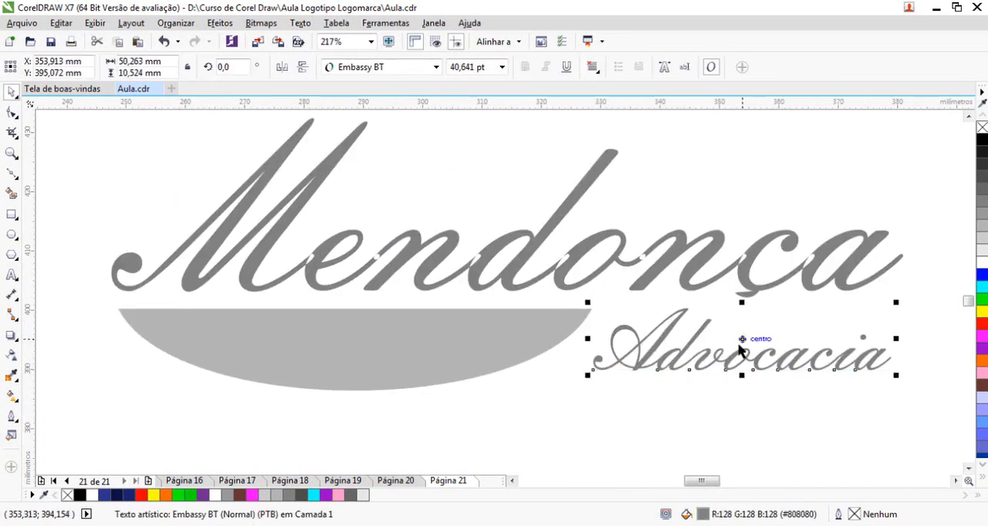
drag(742, 340, 743, 333)
Change the initial of "Advocacia" to a lowercase "a" and move the text up, close under "Mendonça"
double_click(652, 339)
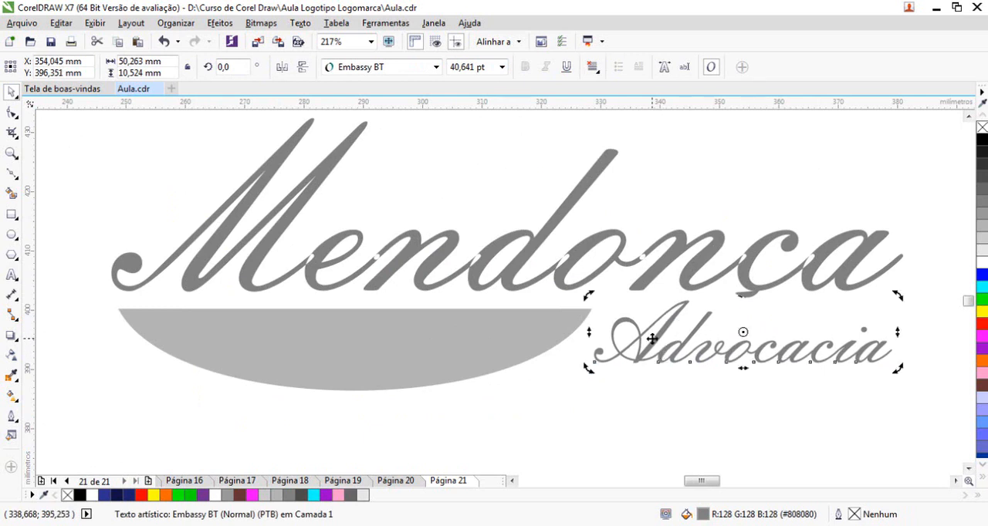
key(BackSpace)
text(a)
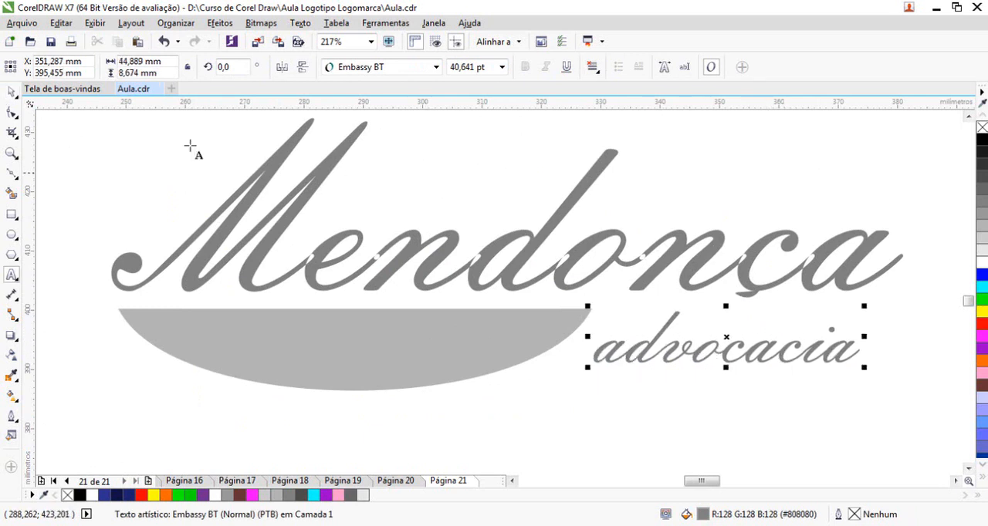
click(11, 93)
drag(726, 334, 719, 314)
click(749, 372)
Shrink the bowl proportionally toward the start of "Mendonça" so that it ends beneath the "d"
click(526, 348)
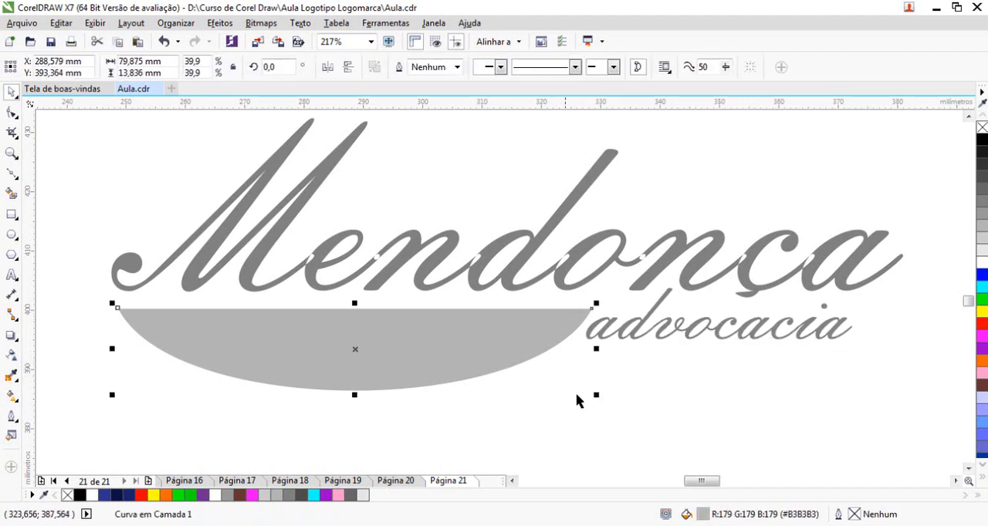
drag(596, 395, 512, 388)
click(630, 391)
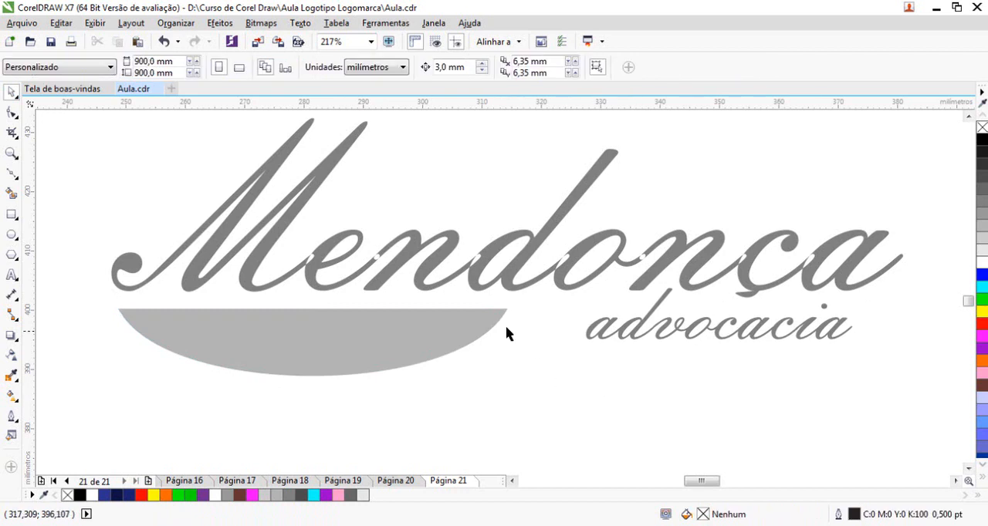
Duplicate the "advocacia" text below the logo and replace the copy's wording with "Mendonça"
scroll(523, 332, down, 1)
scroll(438, 330, down, 2)
scroll(342, 349, up, 3)
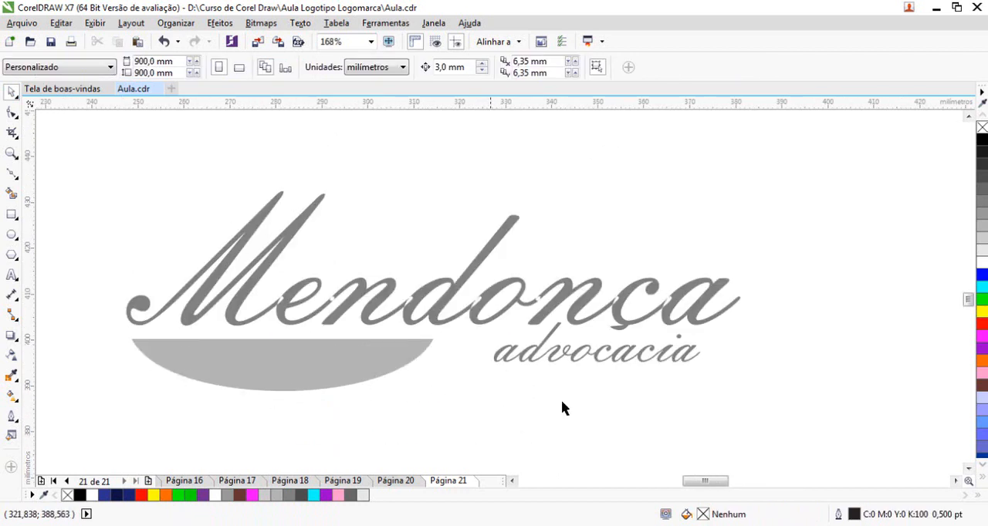
click(622, 331)
drag(612, 356, 542, 436)
right_click(542, 437)
double_click(542, 437)
key(Home)
key(shift+End)
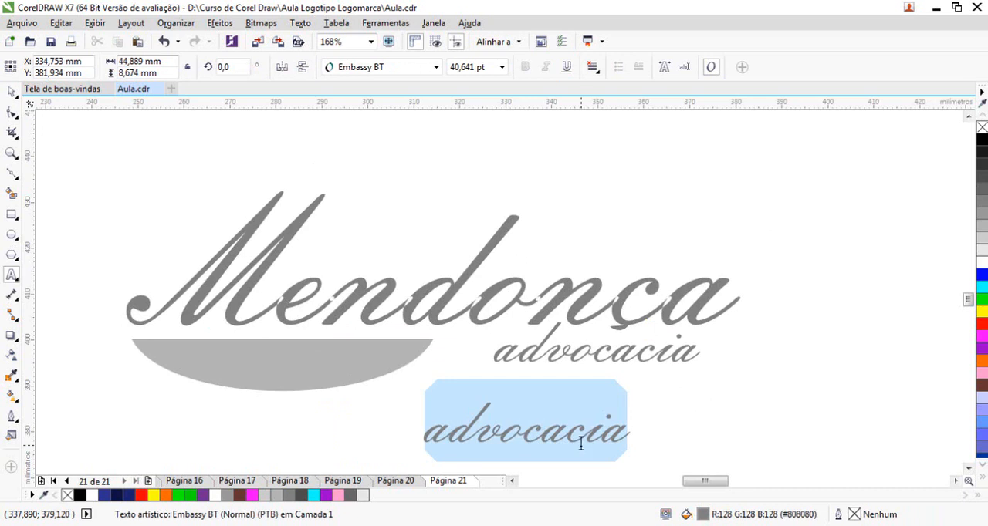
text(Mendonça)
key(Escape)
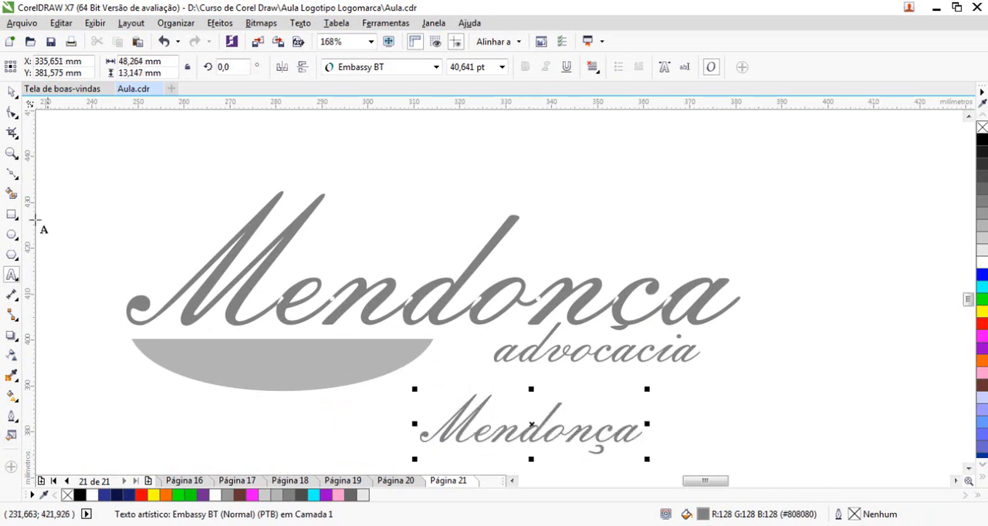
Replace the old "Mendonça" curve above the bowl with the new "Mendonça" text, enlarged to about 99.4 pt
click(12, 93)
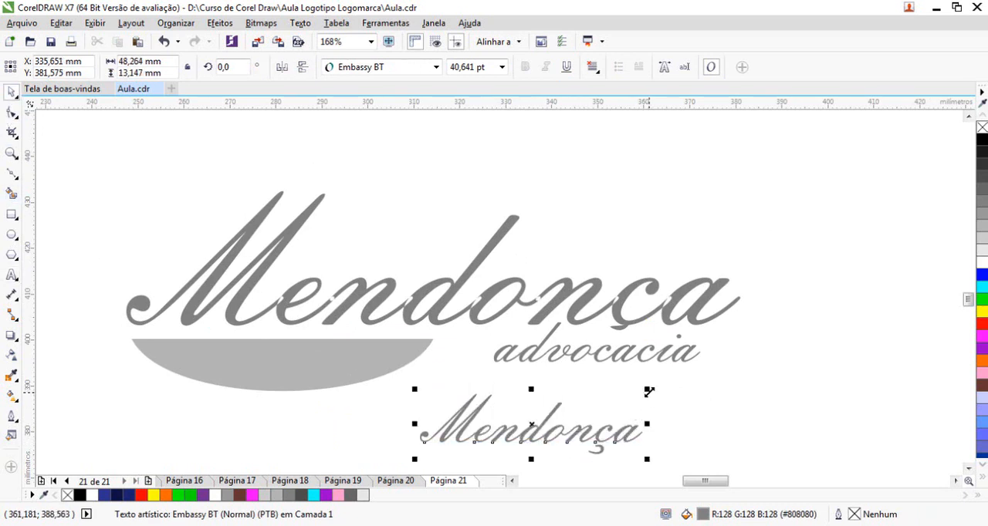
drag(649, 392, 723, 368)
click(625, 316)
click(627, 309)
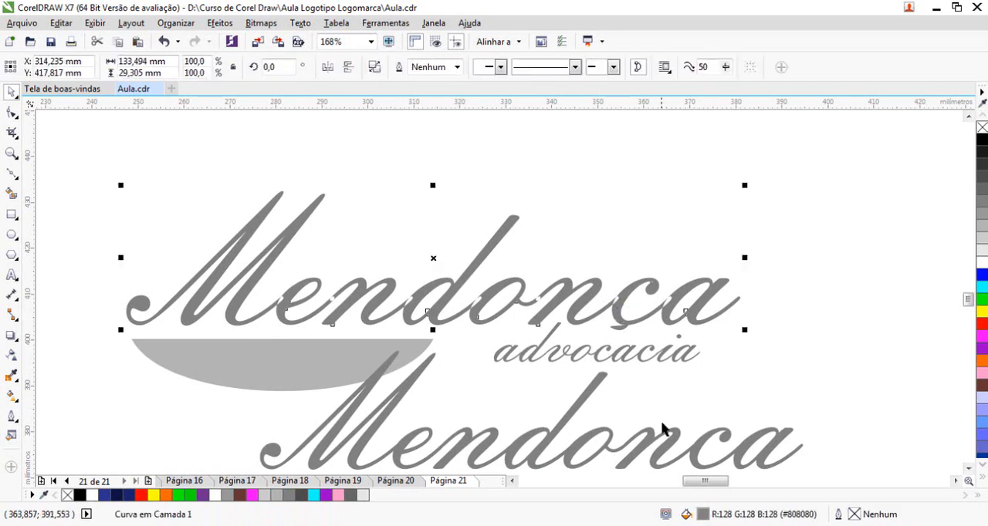
key(Delete)
drag(640, 448, 511, 308)
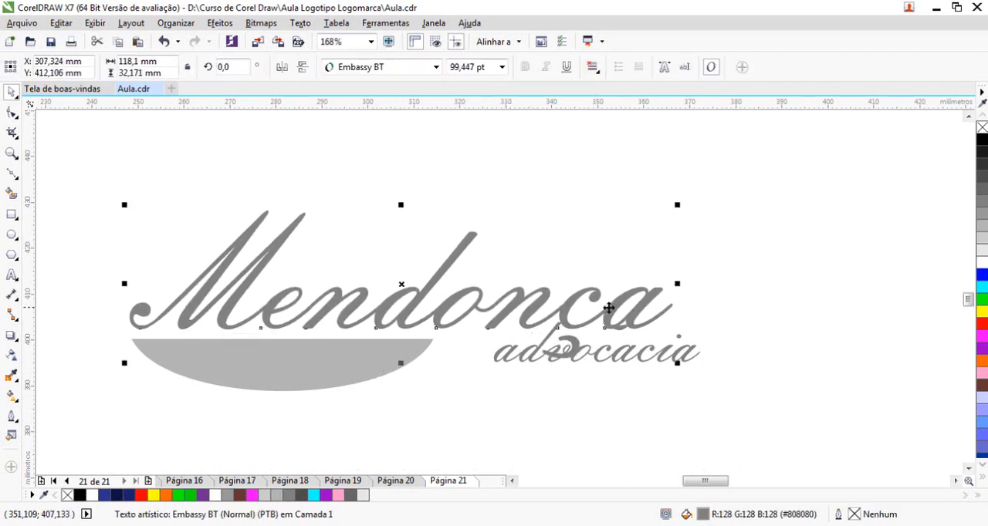
Move "advocacia" down below the cedilla, closer to the bowl, and lower the bowl slightly away from "Mendonça"
drag(636, 357, 599, 379)
click(725, 380)
drag(328, 362, 327, 369)
click(612, 454)
Add a vertical guideline at the start of "Mendonça" to check the bowl's alignment, then move it to the word's end at 366.408 mm
key(F2)
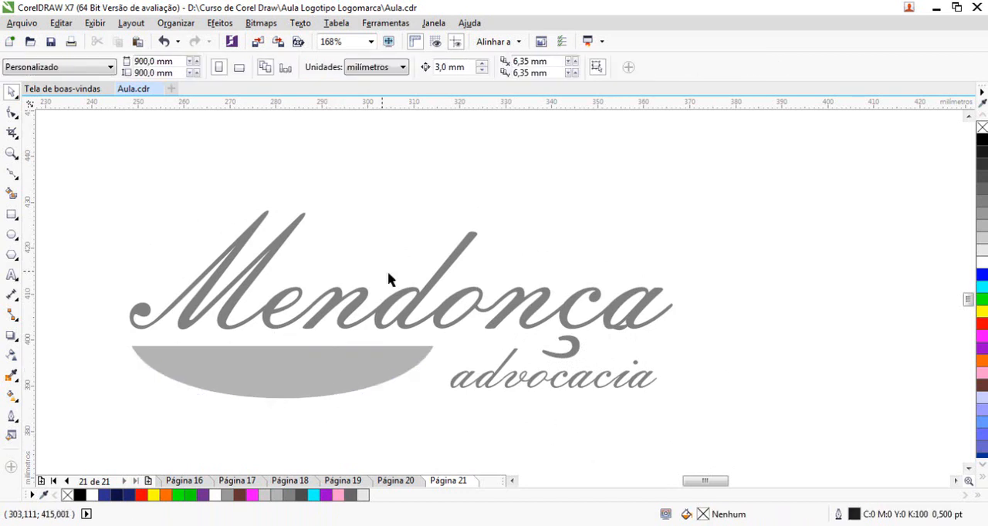
scroll(363, 421, down, 4)
scroll(363, 420, up, 3)
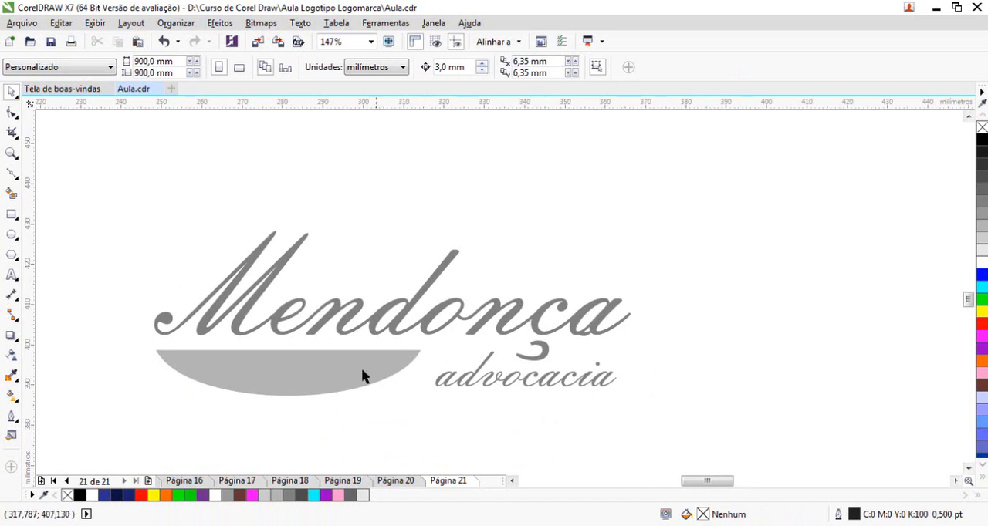
drag(78, 285, 489, 421)
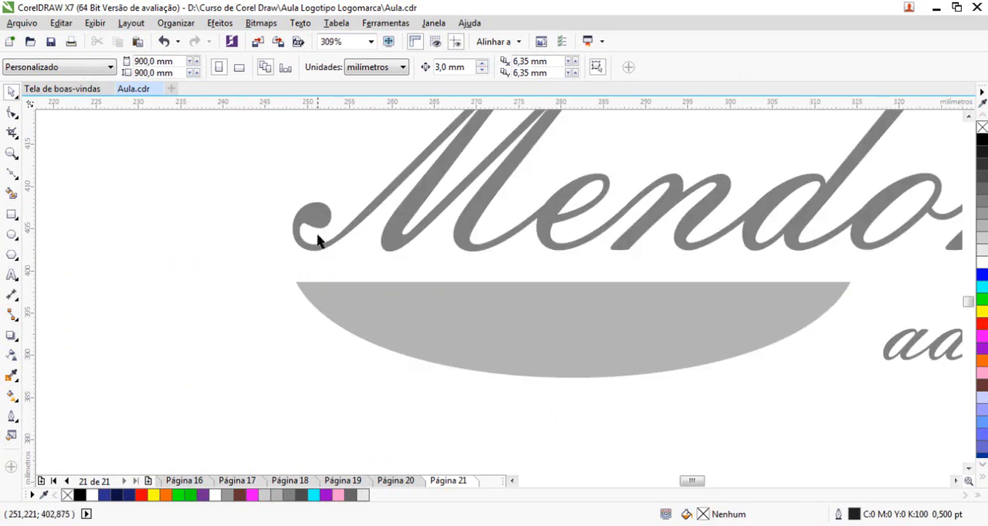
drag(28, 297, 291, 311)
scroll(332, 267, down, 3)
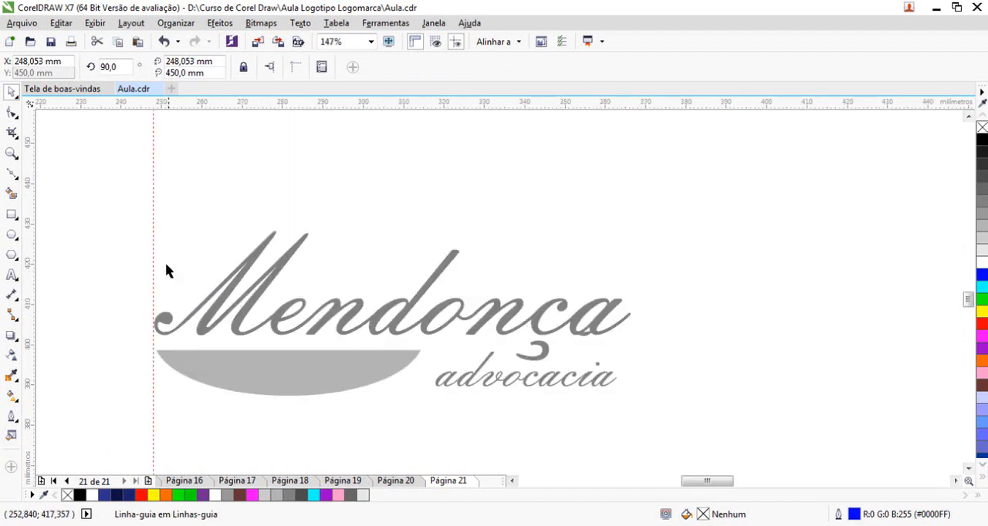
drag(152, 242, 632, 311)
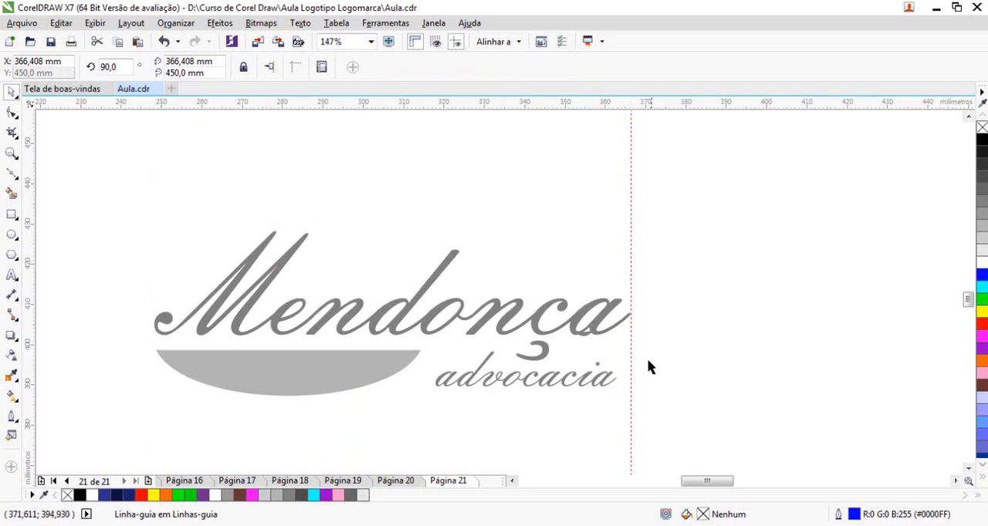
click(631, 348)
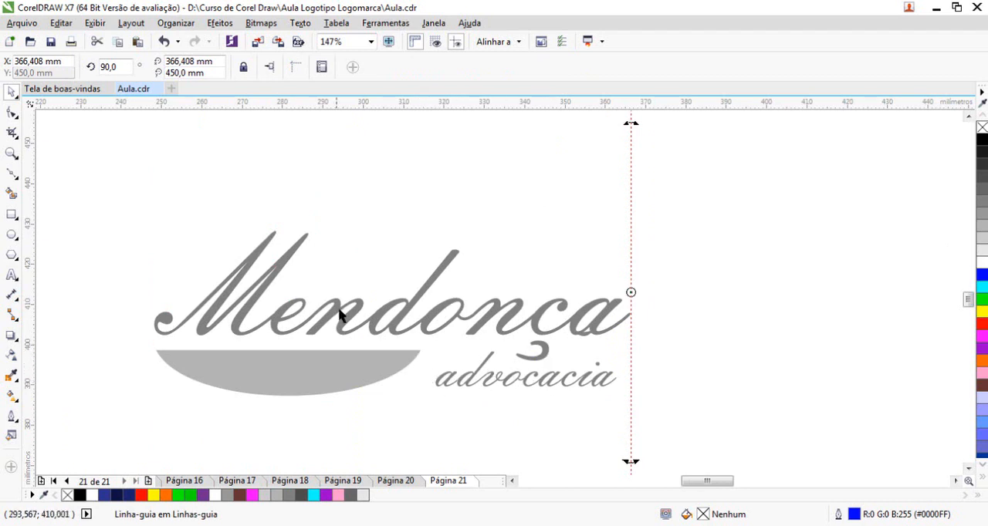
scroll(567, 278, down, 3)
drag(248, 337, 516, 434)
scroll(242, 277, up, 4)
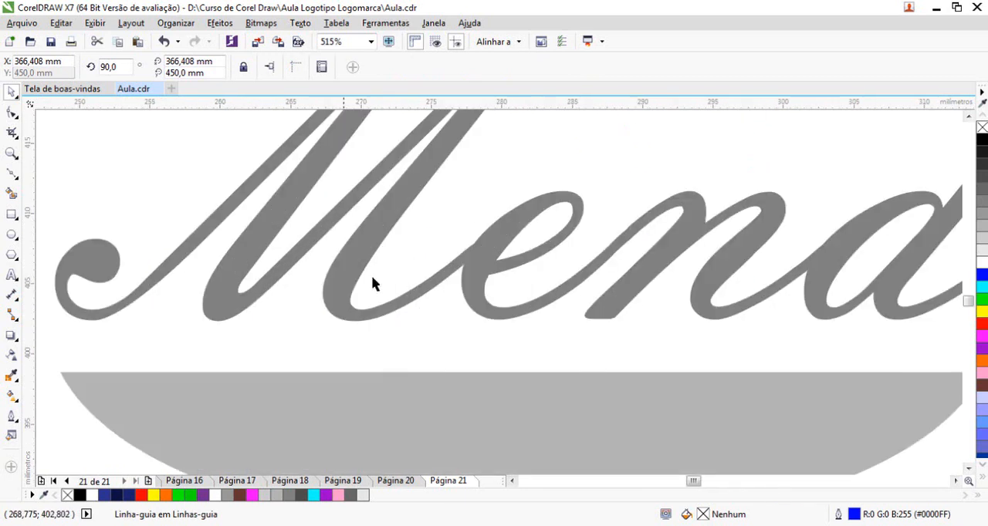
Delete the small leftover curve overlapping the final "a" of "Mendonça"
scroll(564, 266, down, 3)
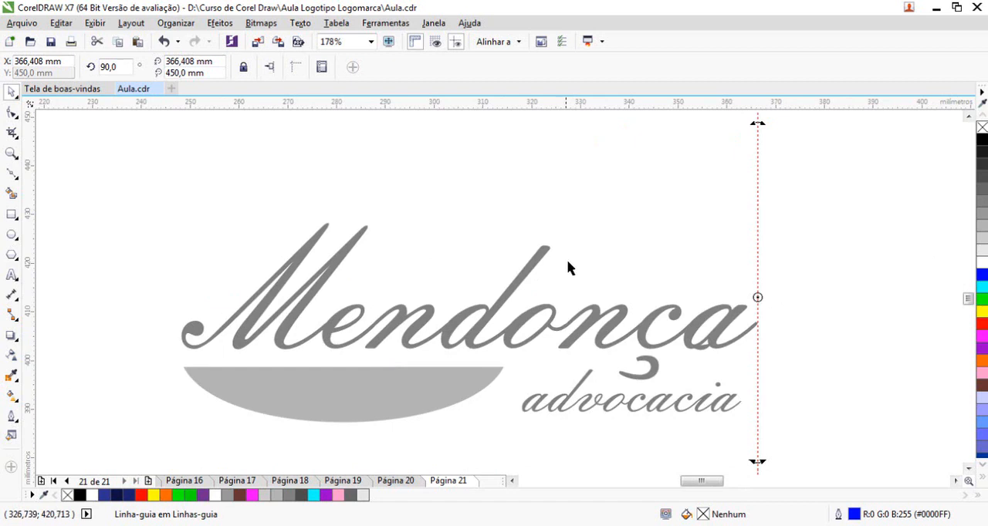
scroll(340, 340, down, 3)
mouse_move(263, 342)
mouse_down()
mouse_move(347, 391)
mouse_move(516, 436)
mouse_up()
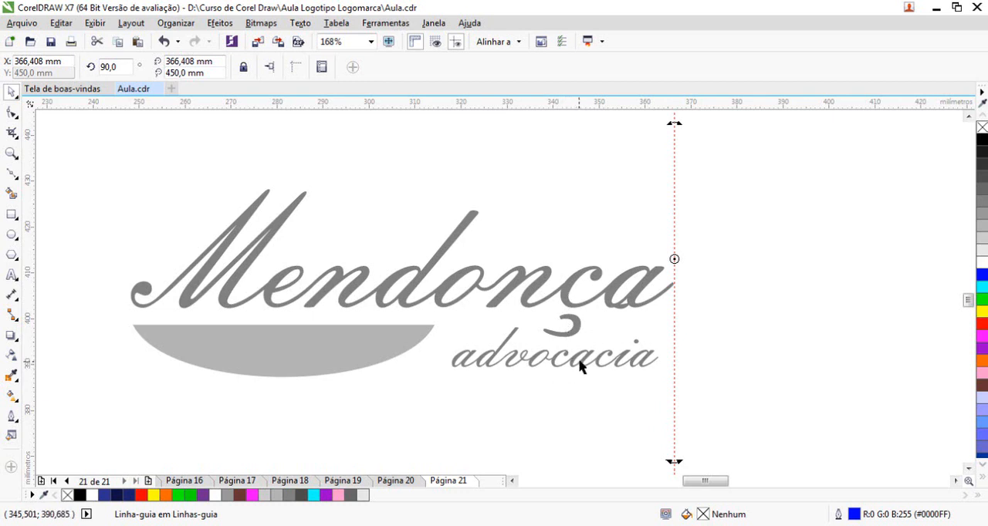
click(539, 418)
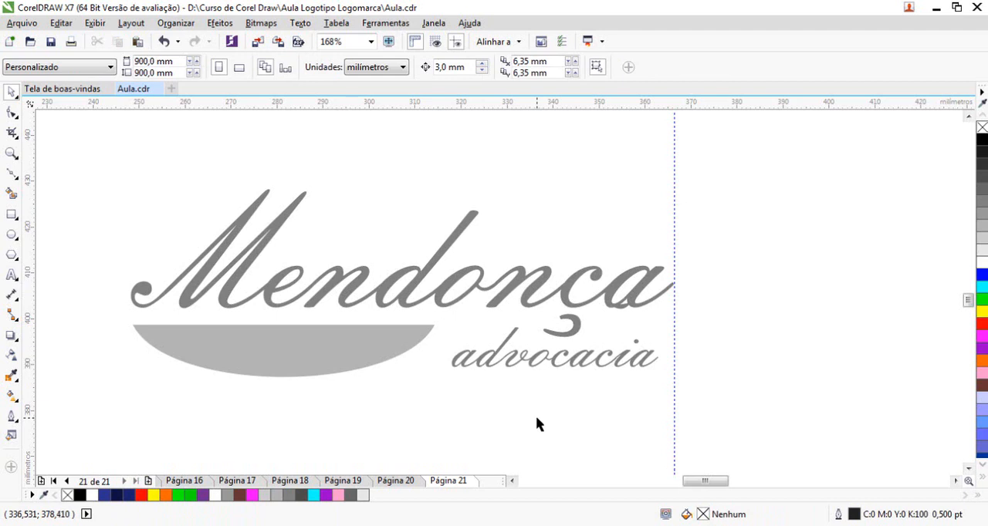
drag(787, 282, 589, 338)
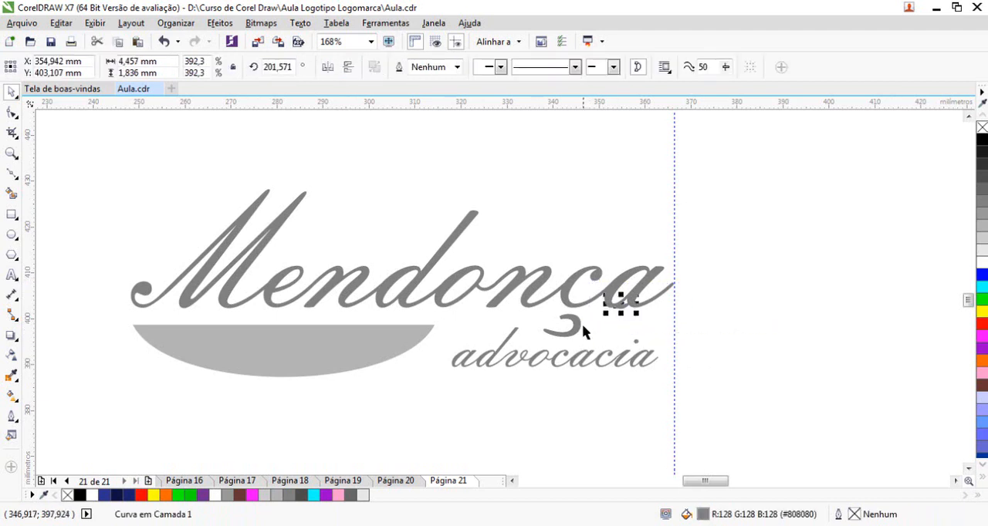
key(Delete)
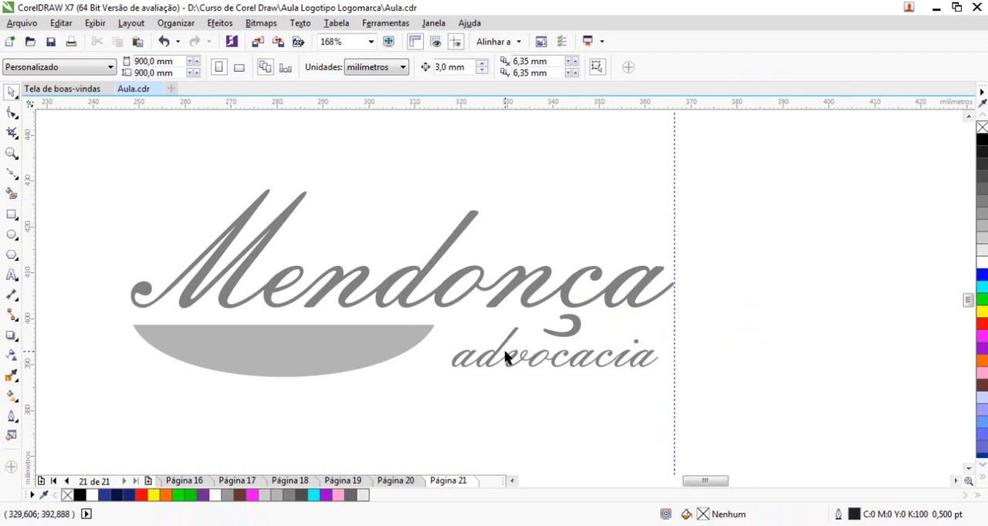
double_click(576, 317)
click(12, 112)
drag(641, 368, 549, 322)
click(560, 309)
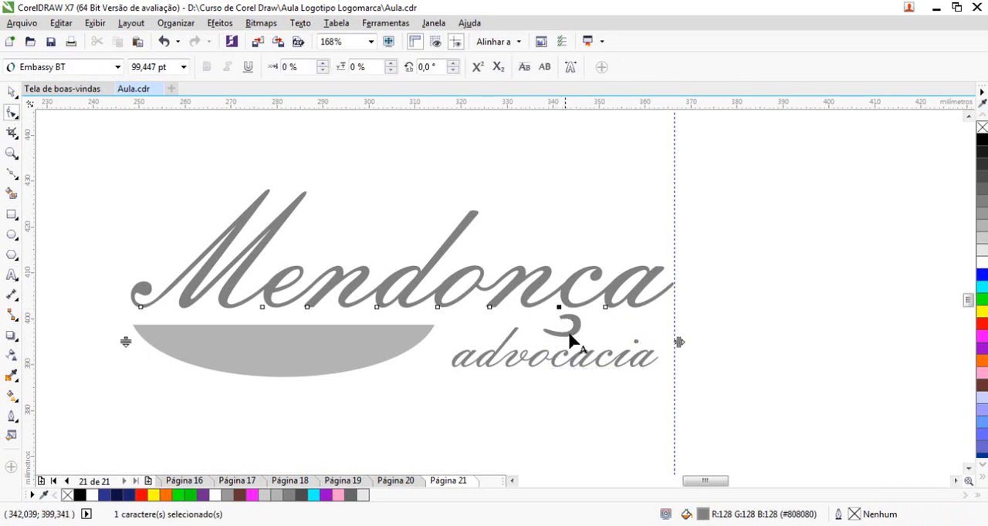
click(12, 92)
Convert the "Mendonça" artistic text to curves
right_click(555, 288)
click(574, 283)
right_click(575, 278)
click(651, 277)
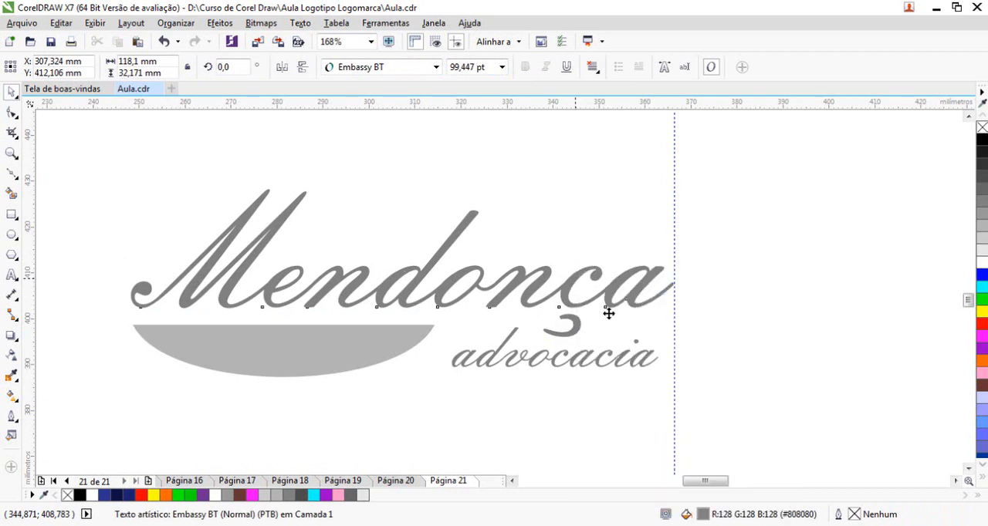
Select all nodes of the cedilla in "Mendonça" and move them up until the cedilla touches the "c"
click(586, 328)
key(F2)
drag(539, 283, 606, 374)
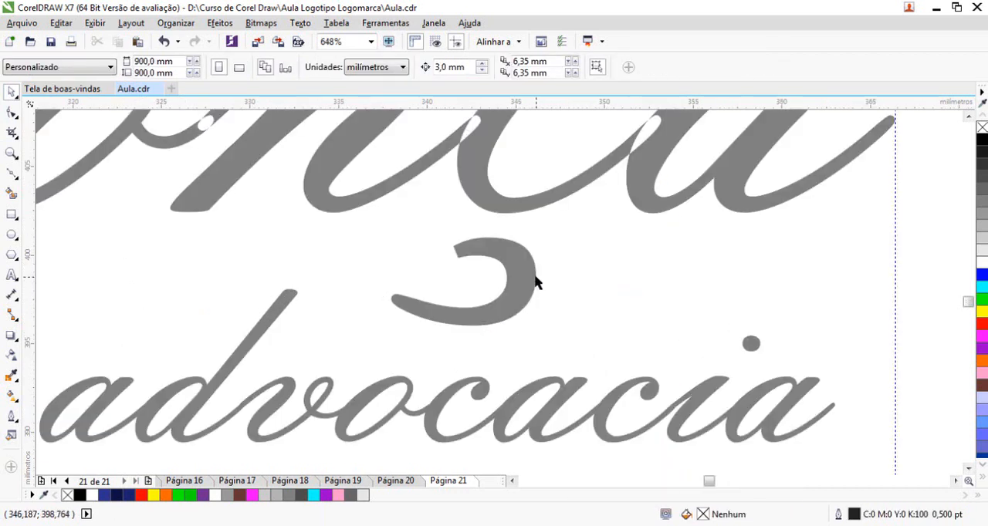
click(536, 283)
key(F10)
drag(364, 227, 635, 381)
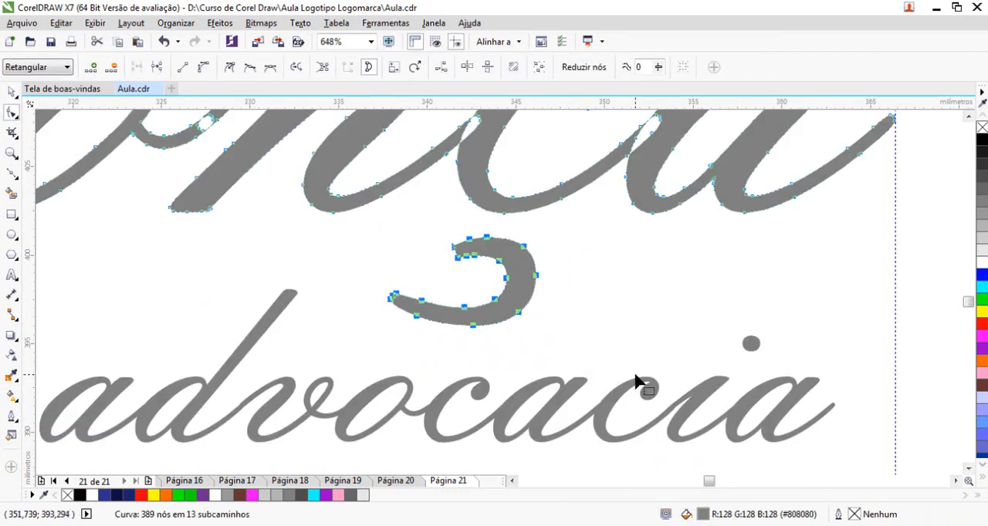
key(Up)
key(space)
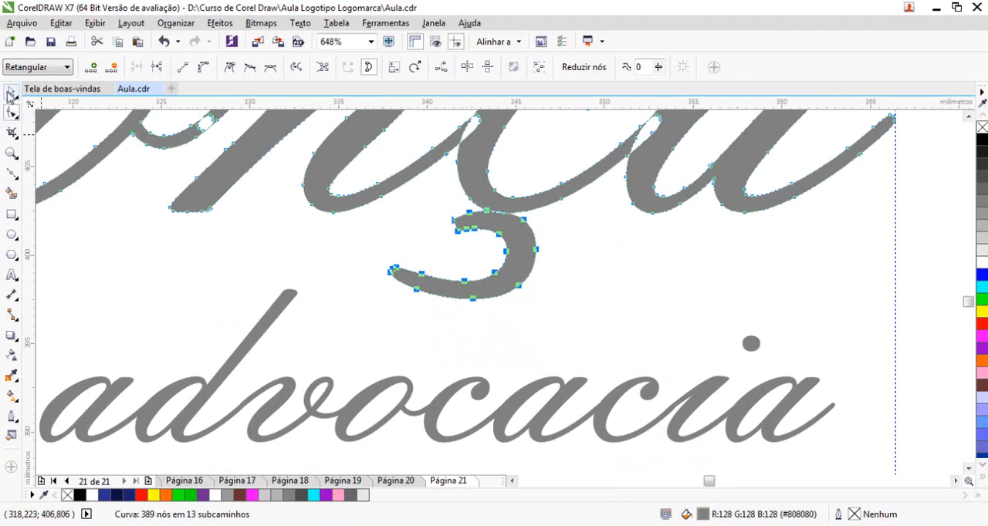
Move "advocacia" up closer beneath "Mendonça", just under the raised cedilla
scroll(485, 267, down, 4)
click(566, 353)
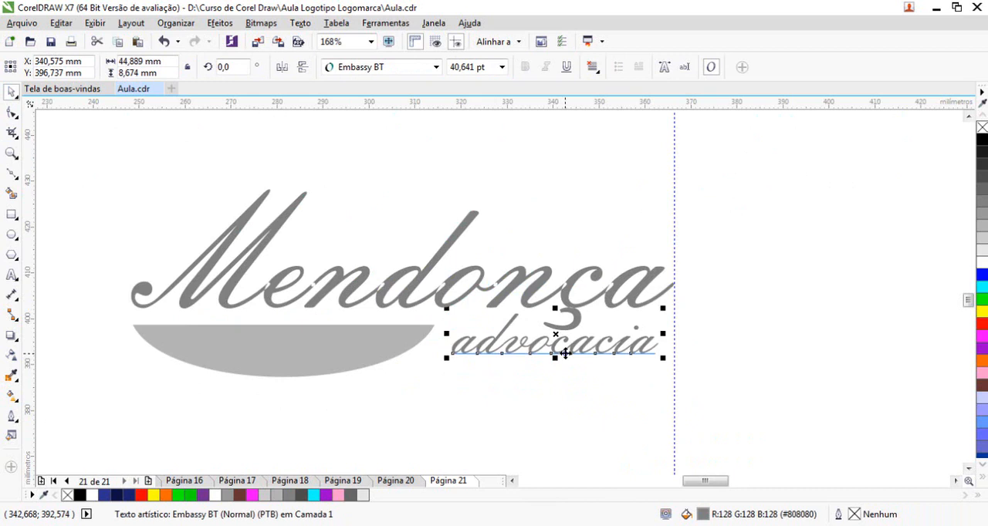
scroll(617, 360, up, 4)
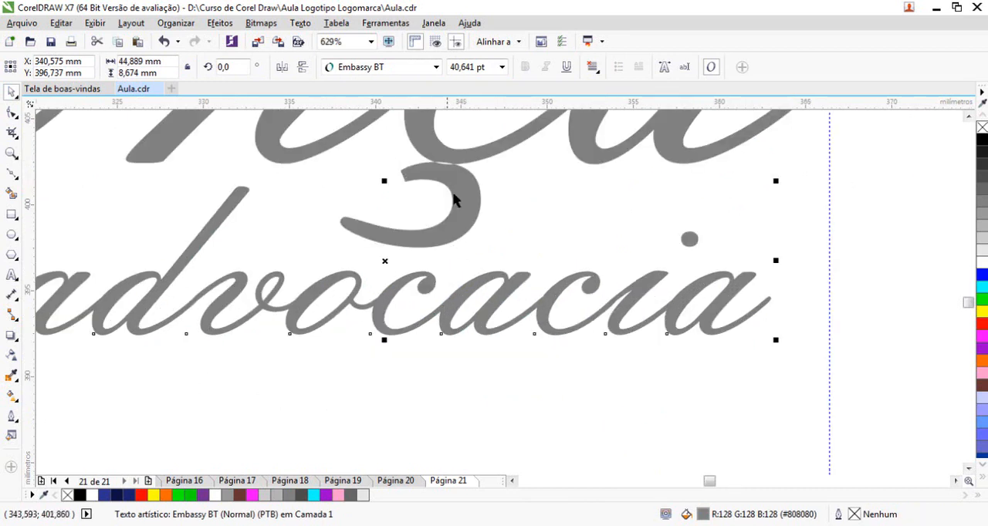
scroll(456, 231, down, 4)
click(384, 382)
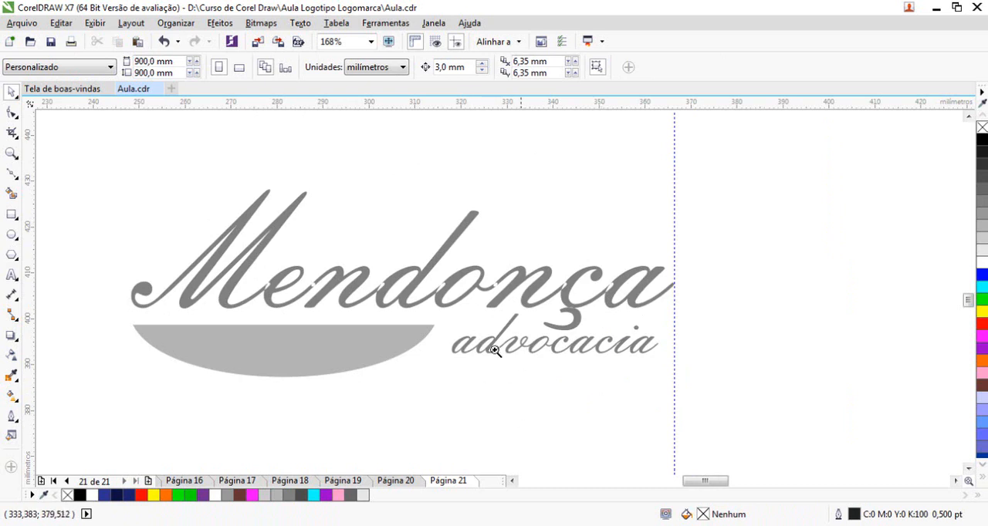
Place the light grey scale-pan strings above the end of "Mendonça"
scroll(488, 324, down, 4)
drag(179, 162, 538, 416)
click(671, 240)
drag(752, 342, 615, 317)
drag(611, 245, 592, 382)
key(F2)
drag(479, 363, 666, 475)
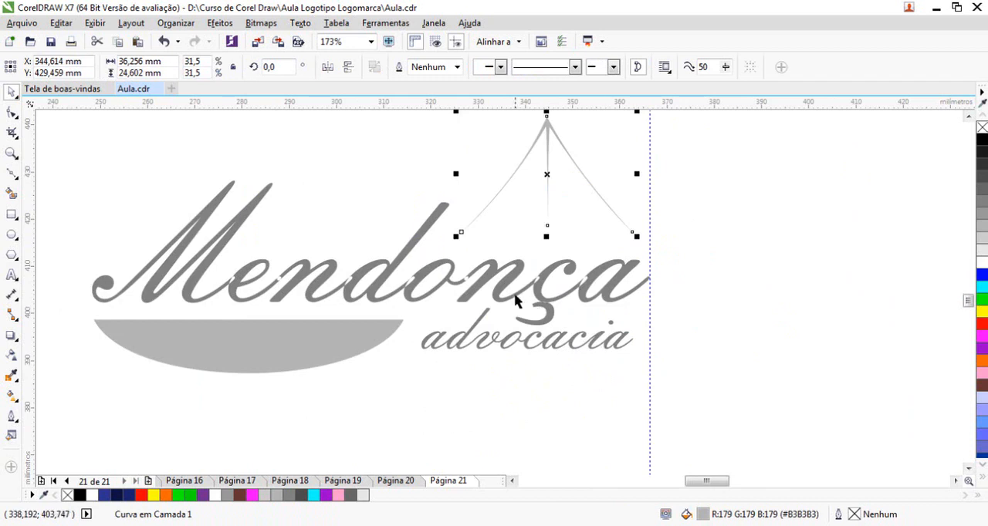
Apply a linear gradient fill to the "Mendonça" curve with red #D10000 as its end color
click(541, 305)
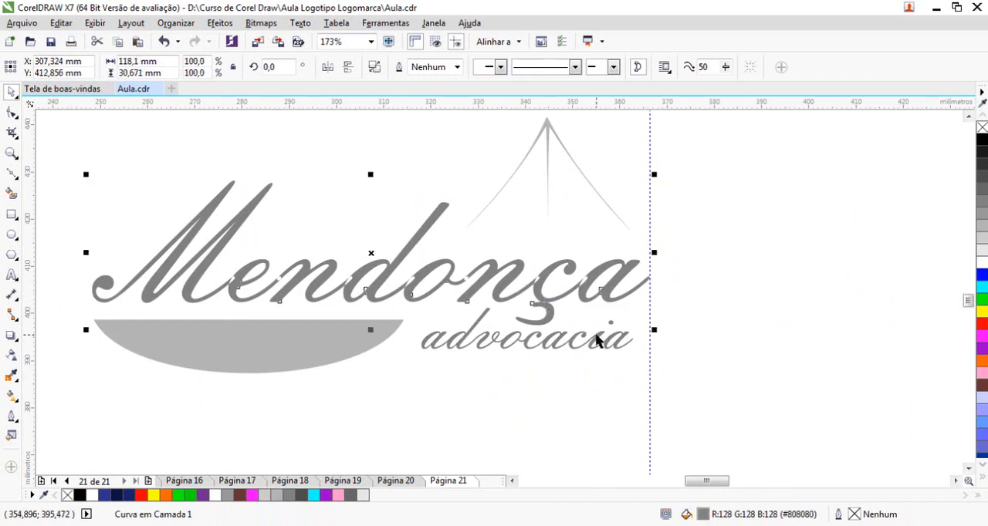
key(F11)
click(636, 381)
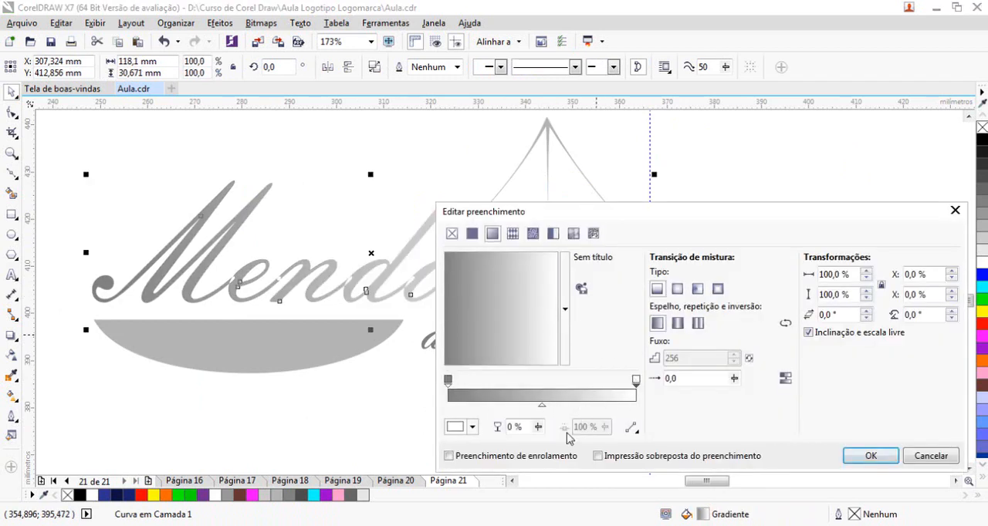
click(454, 427)
drag(514, 356, 536, 325)
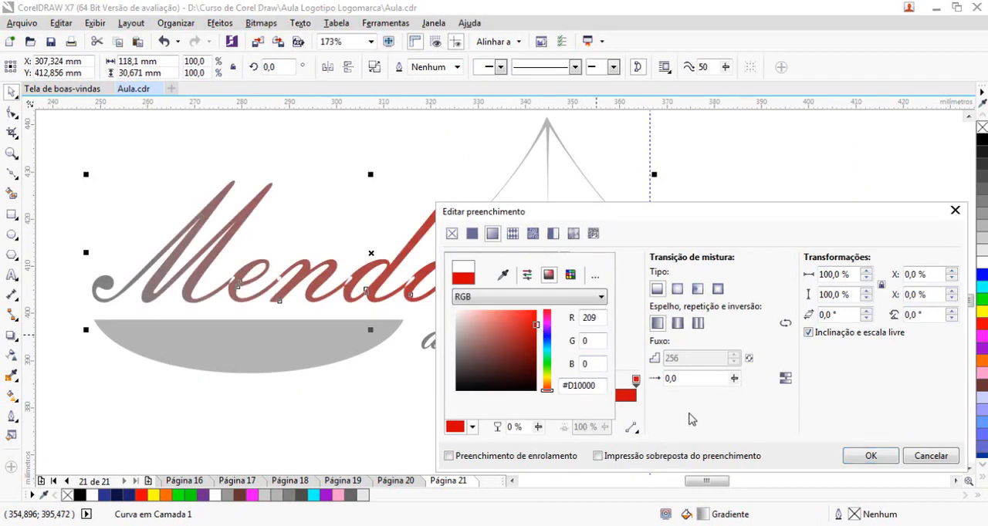
Set the gradient's start color to dark blue and apply the fill to "Mendonça"
click(449, 381)
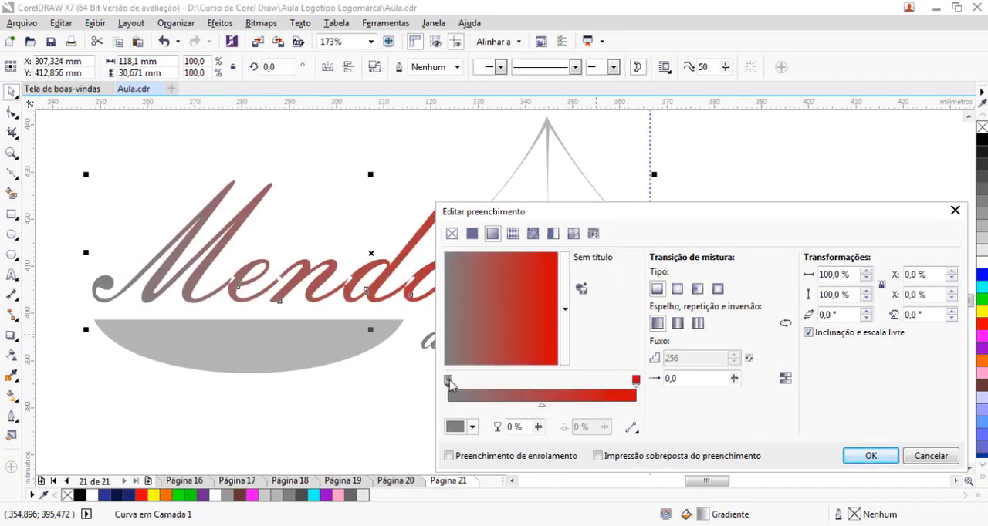
click(457, 427)
drag(501, 367, 511, 354)
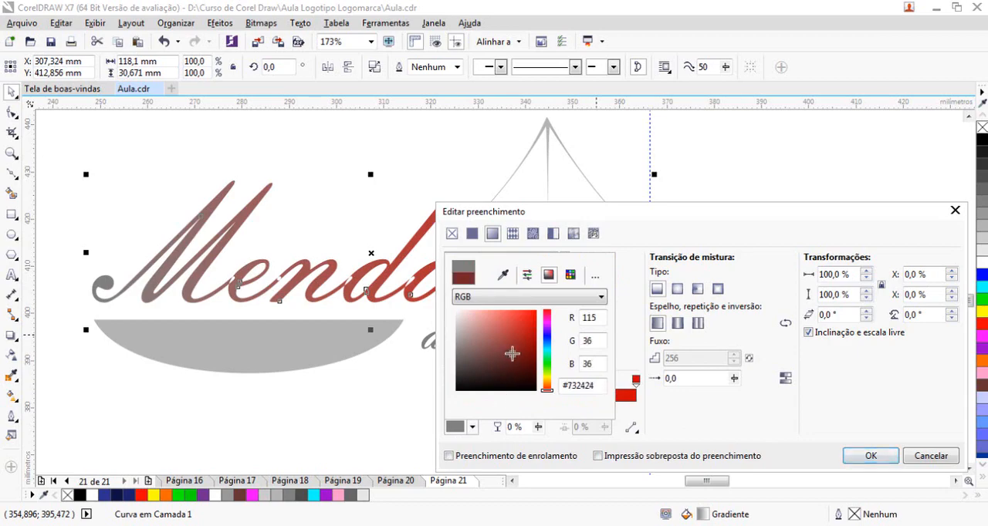
click(548, 336)
click(870, 458)
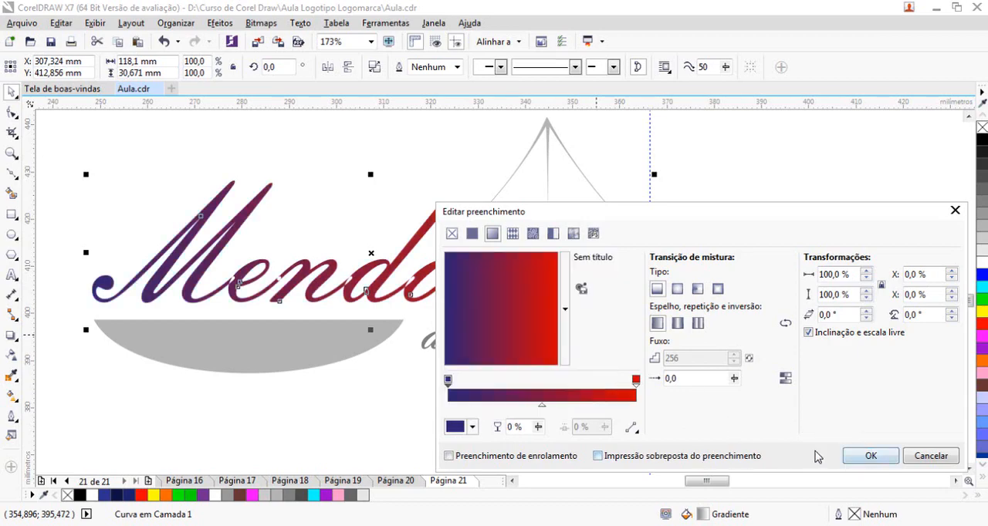
click(883, 460)
click(742, 348)
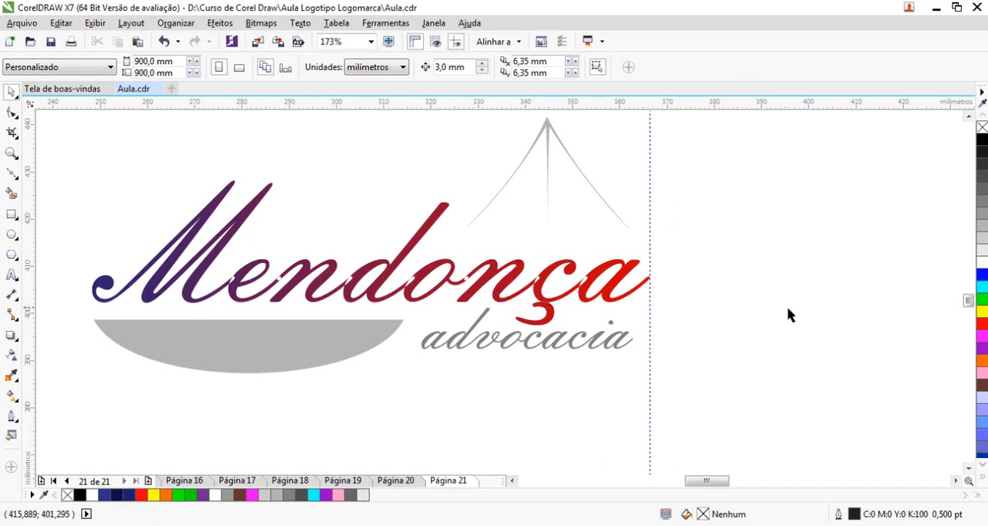
Fill the "Mendonça" curve with solid grey #999999
click(634, 275)
click(982, 223)
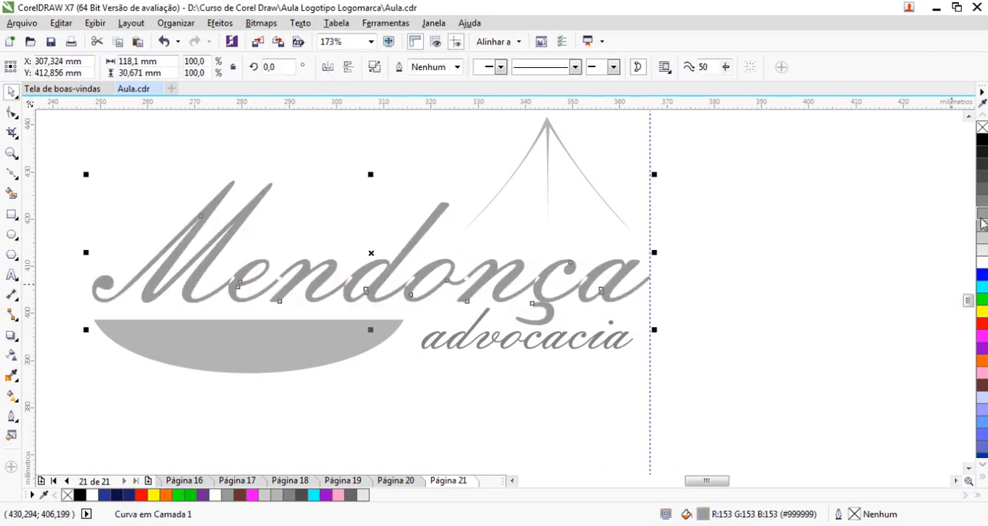
click(706, 338)
Delete the scale-pan strings above "Mendonça" and the vertical guideline at the word's end
mouse_move(548, 152)
mouse_down()
mouse_move(540, 132)
mouse_move(440, 106)
mouse_move(347, 147)
mouse_move(563, 154)
mouse_up()
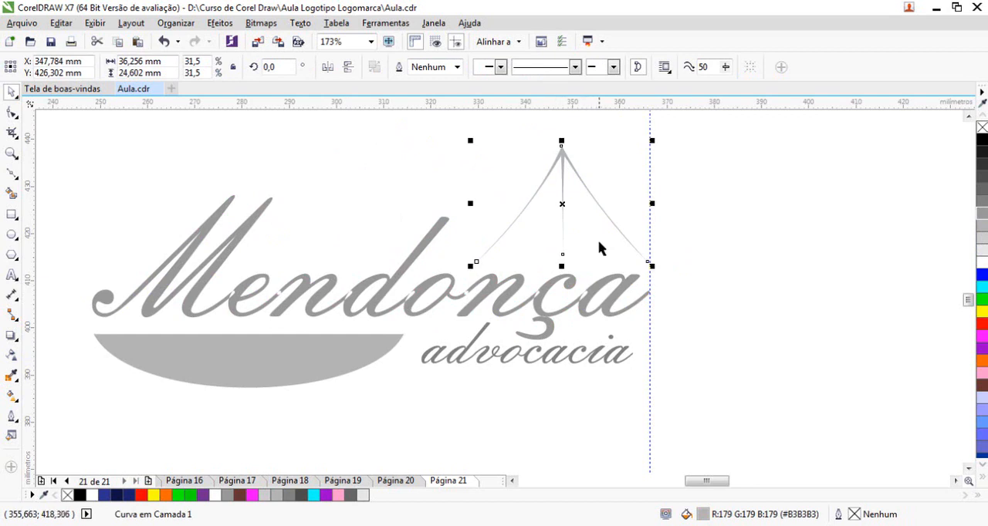
key(Delete)
scroll(439, 309, down, 3)
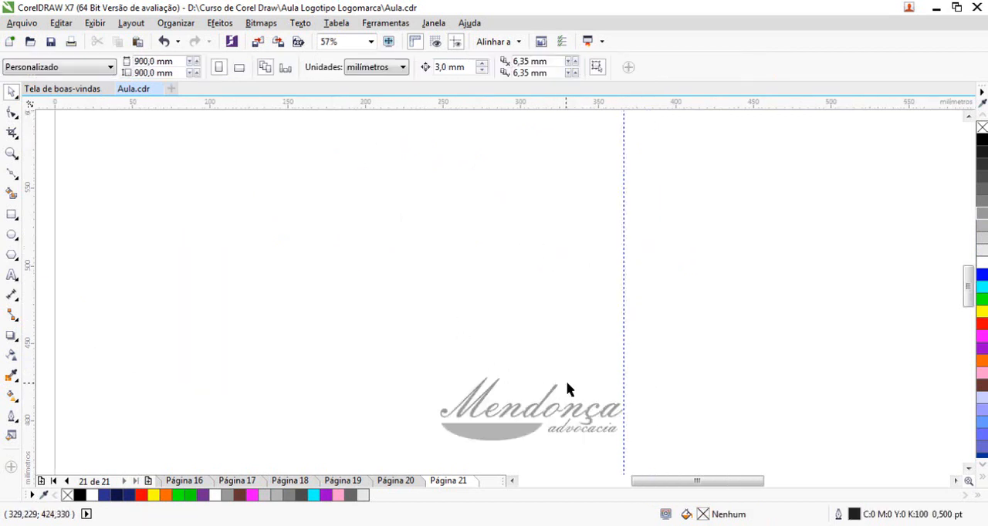
scroll(555, 397, down, 2)
scroll(516, 367, up, 4)
click(626, 213)
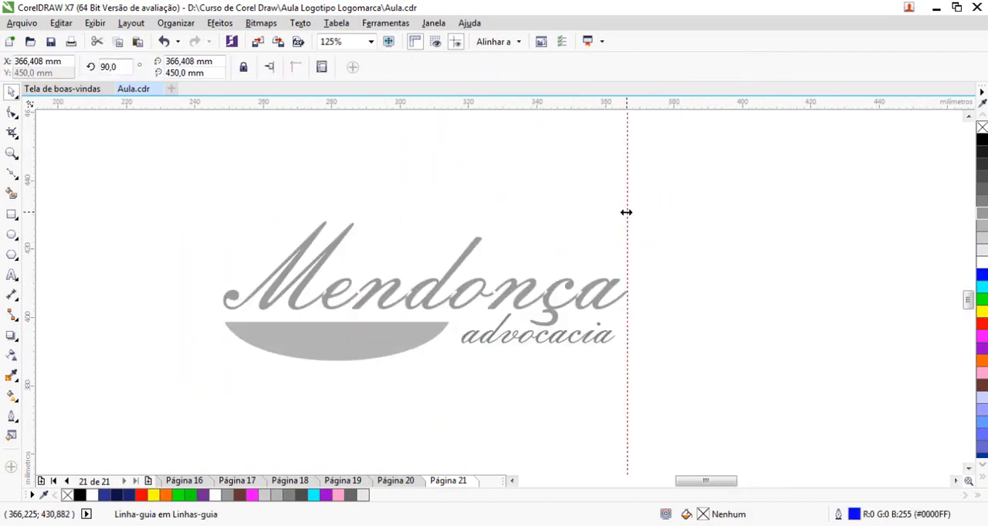
key(Delete)
scroll(488, 303, down, 3)
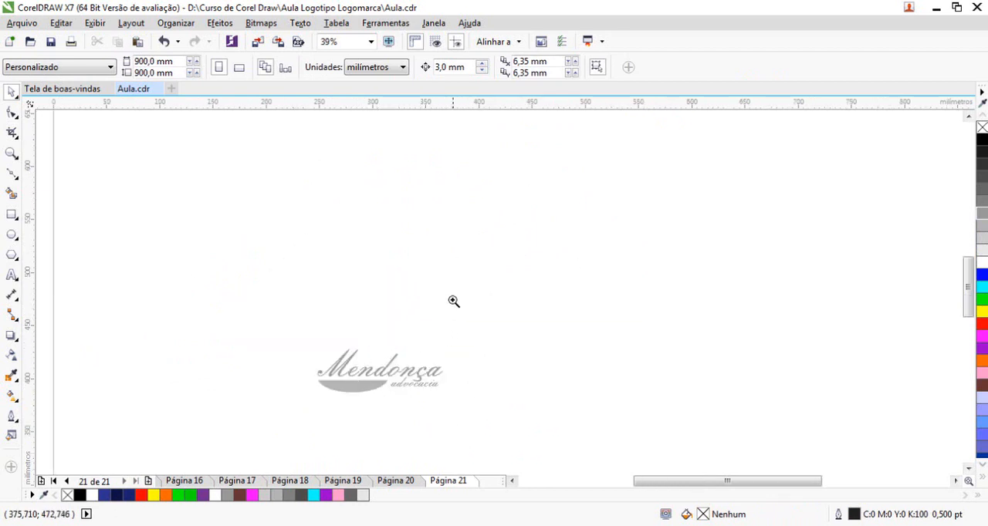
click(11, 92)
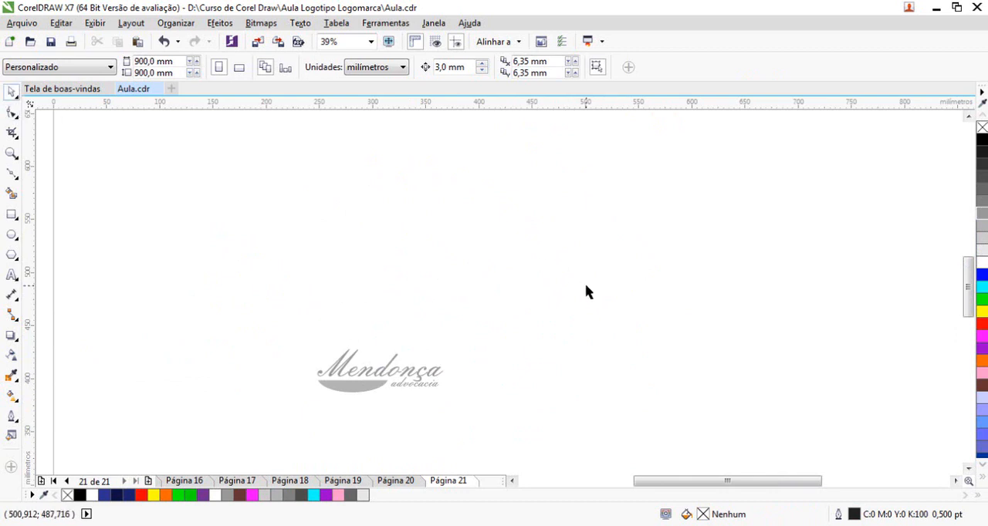